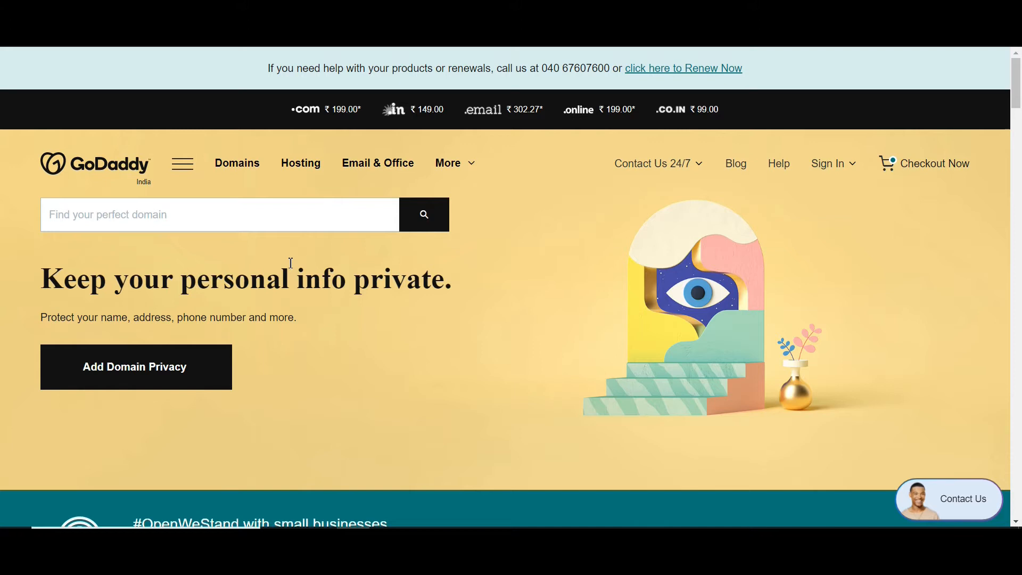
- Search GoDaddy for the domain NEWSDIGITALTECH.COM
left_click(168, 218)
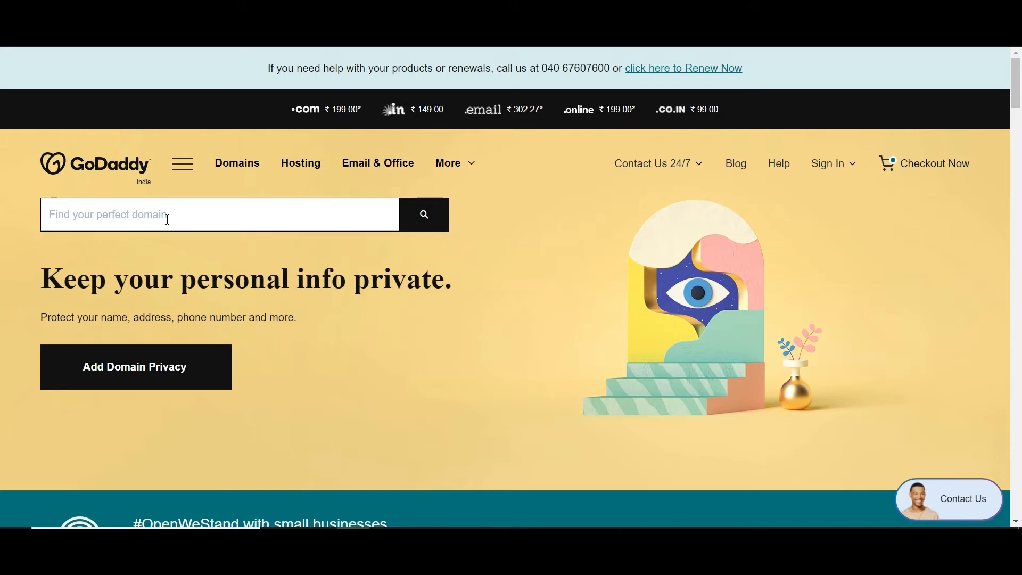
type("NEWSDIGITALTECH.COM")
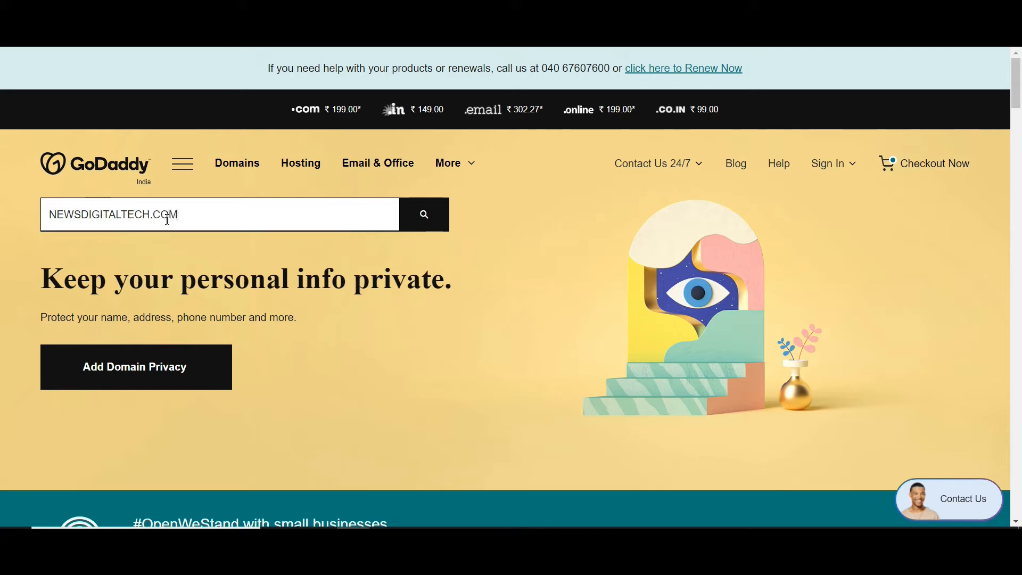
key("Return")
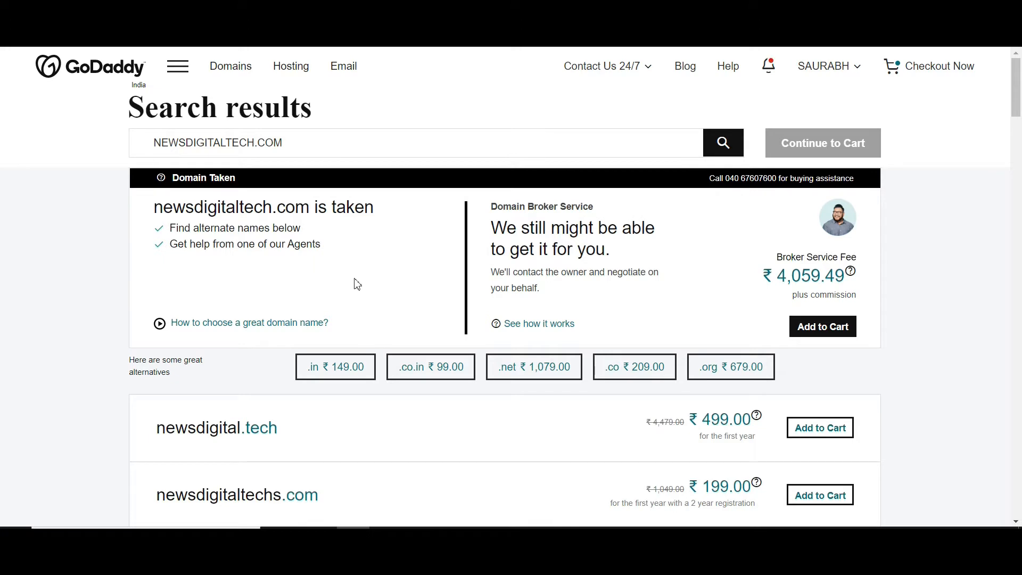
- Add the alternative domain newsdigitaltechs.com to the cart and continue to its add-on options
scroll(718, 338, "down", 3)
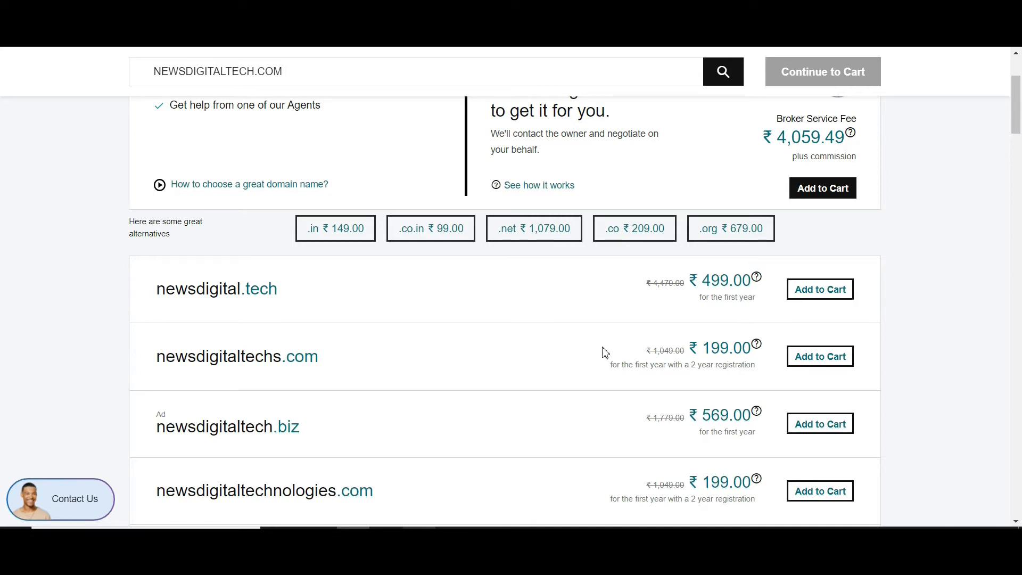
left_click(834, 365)
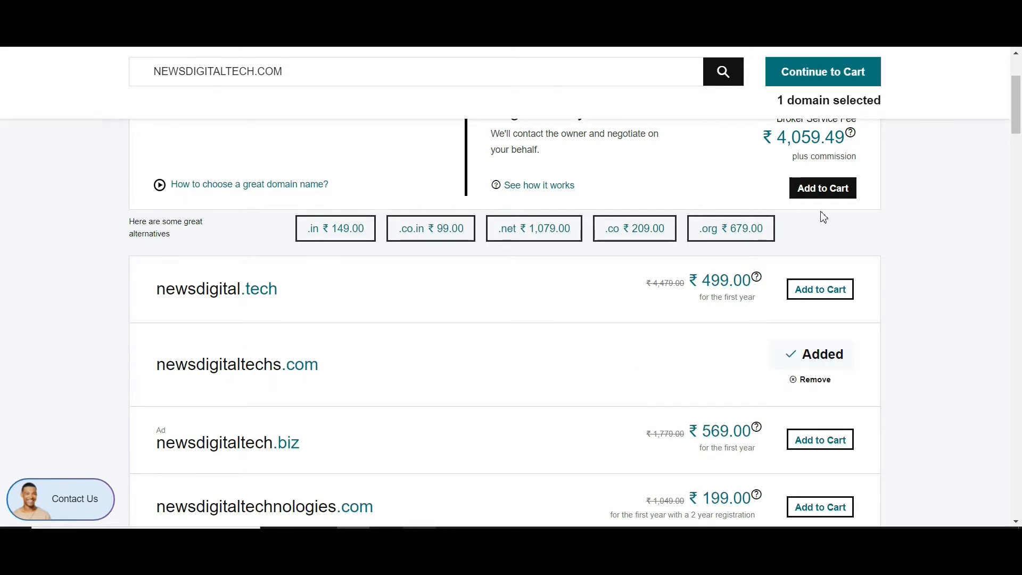
left_click(843, 75)
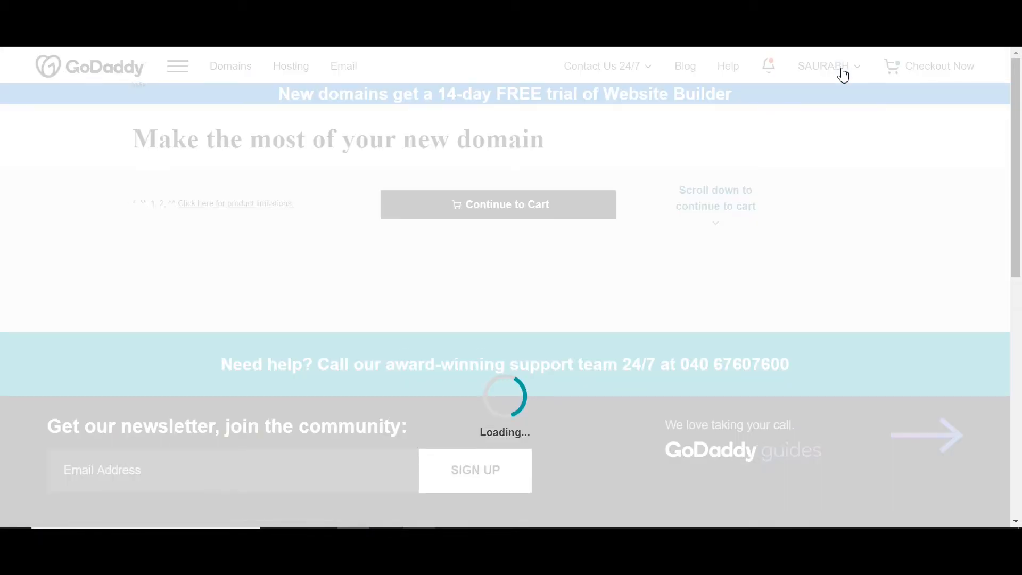
- Choose No Thanks for both domain privacy and the matching email plan, then continue to the cart
scroll(842, 74, "down", 2)
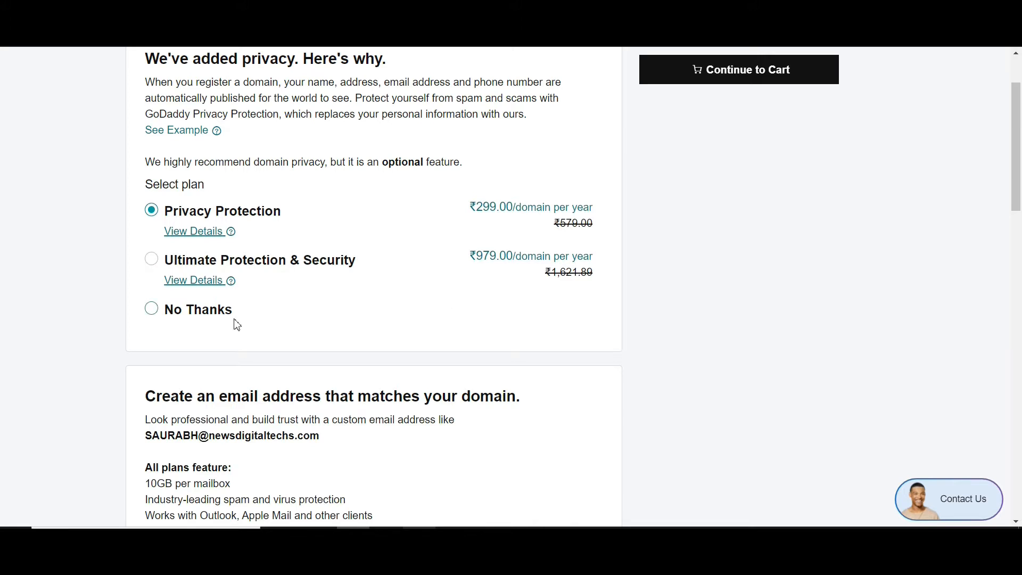
left_click(196, 310)
scroll(355, 327, "down", 4)
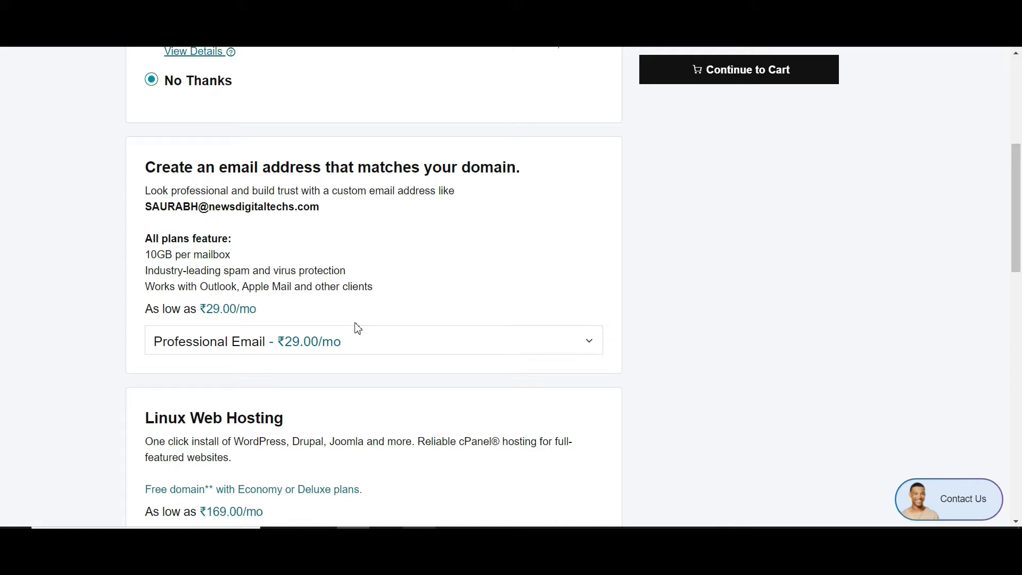
left_click(362, 353)
left_click(312, 372)
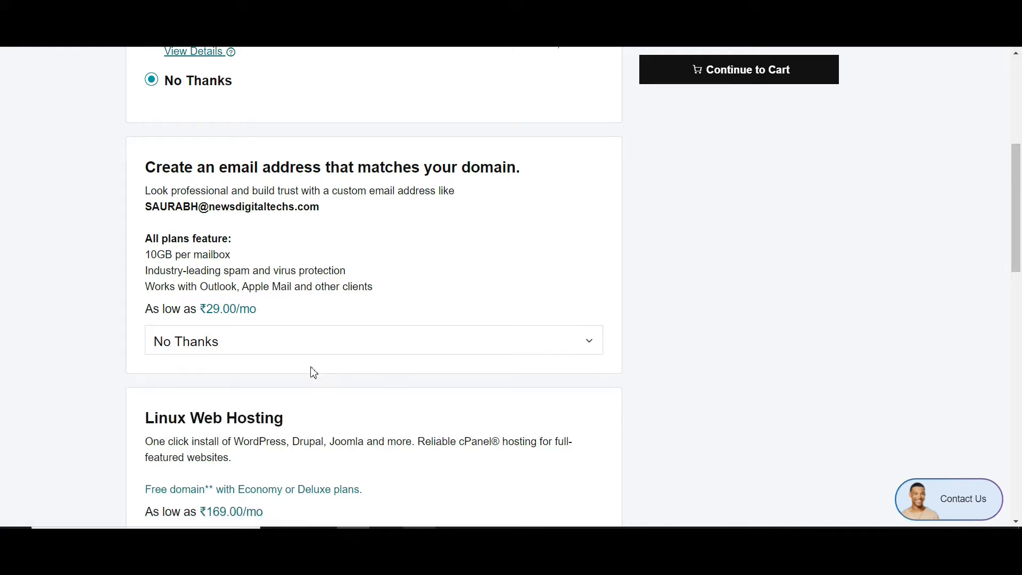
scroll(314, 373, "down", 4)
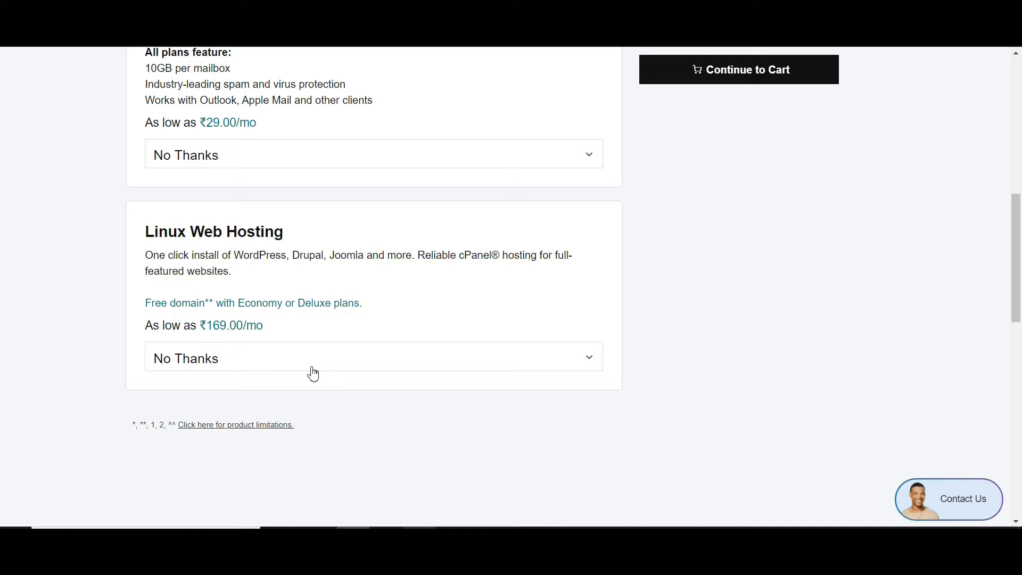
left_click(762, 70)
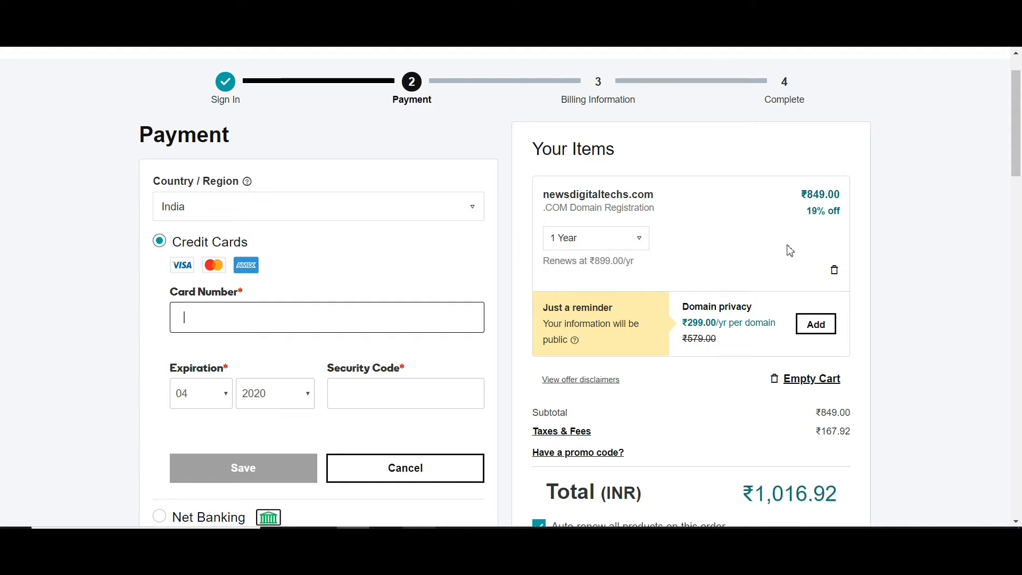
- Set the registration term of newsdigitaltechs.com to 2 Years and look over the payment page
scroll(790, 250, "down", 2)
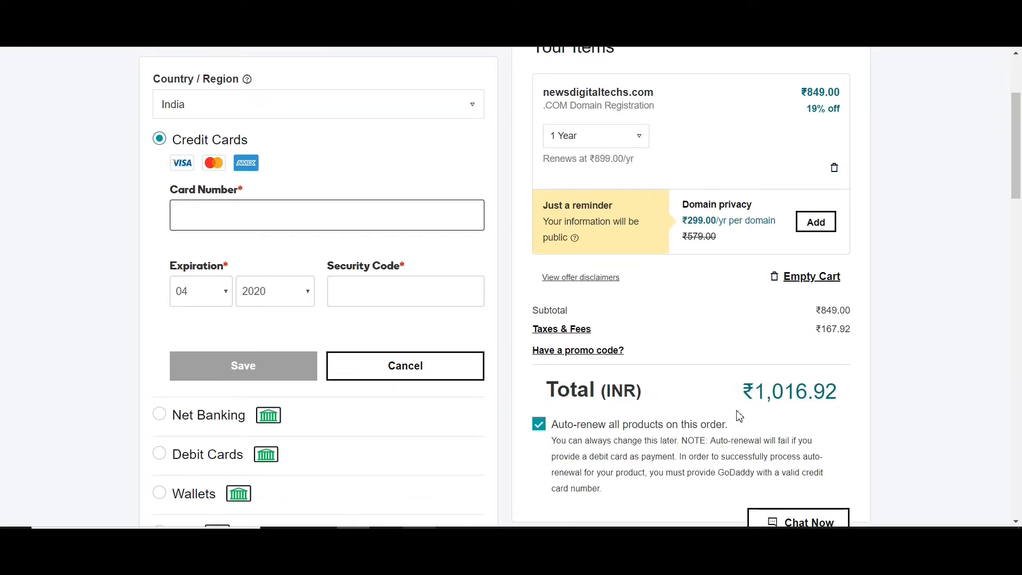
scroll(740, 415, "up", 2)
left_click(620, 239)
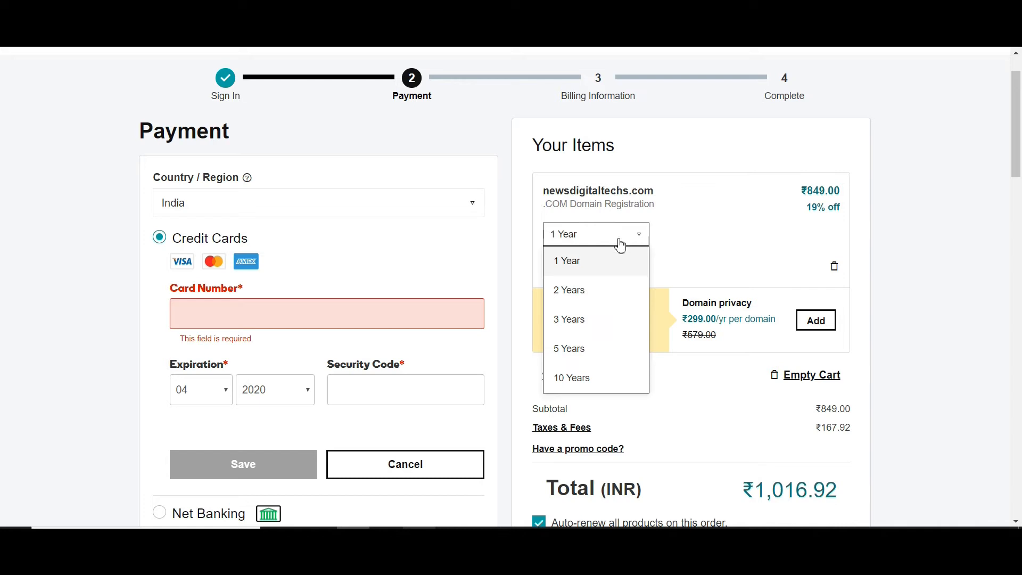
left_click(584, 292)
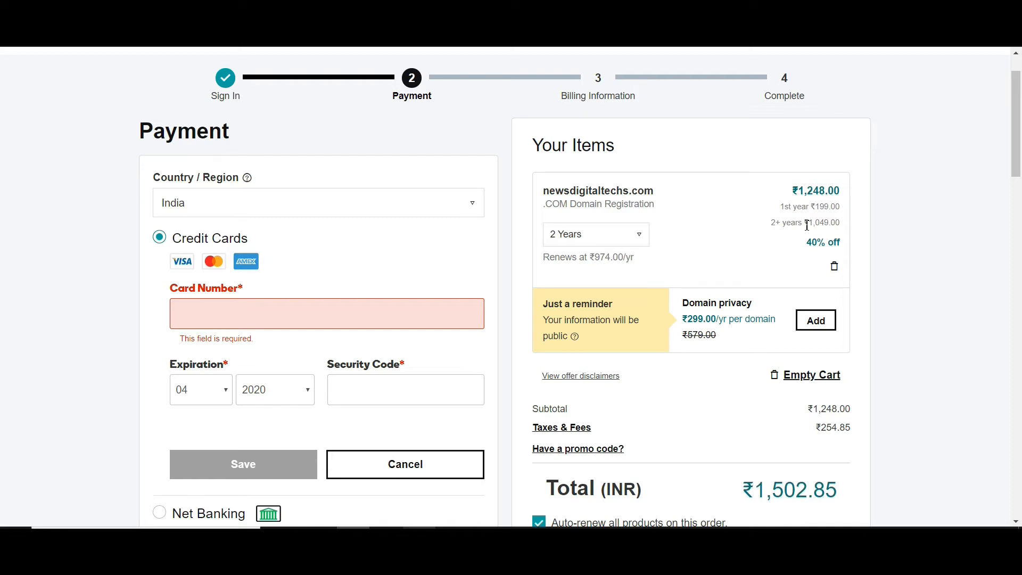
scroll(807, 226, "up", 1)
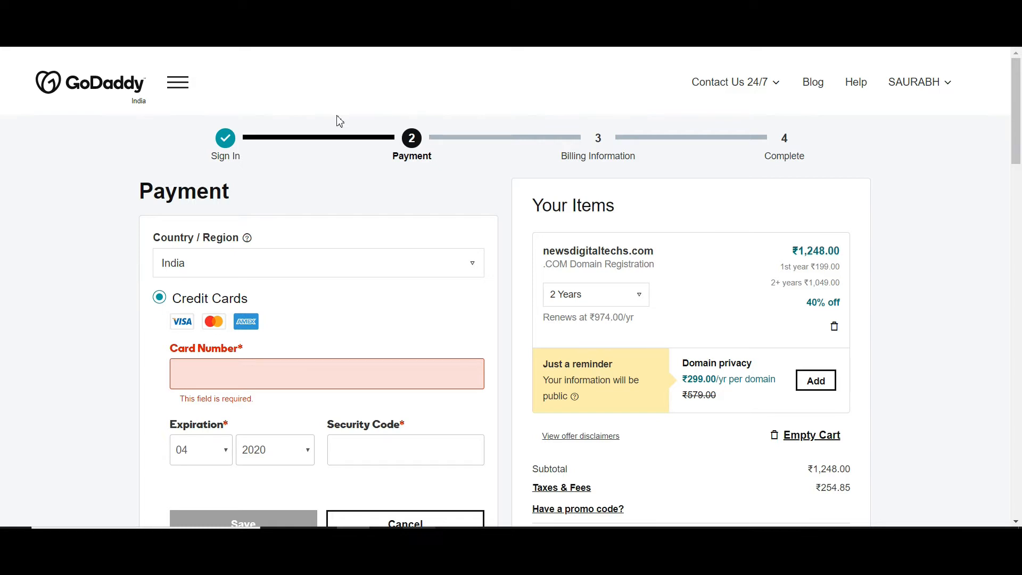
scroll(337, 121, "down", 3)
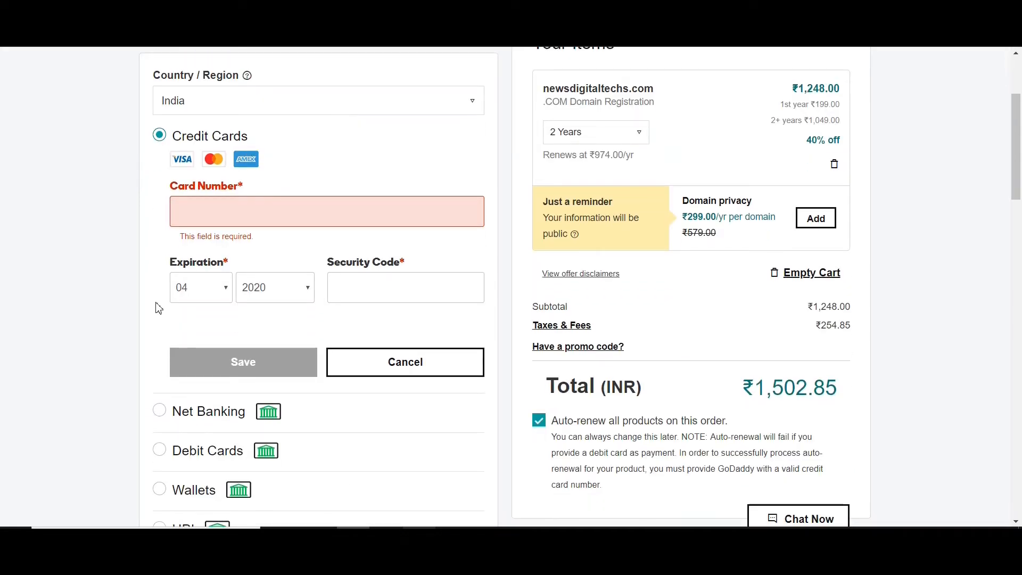
- Compare the Stellar, Stellar Plus and Stellar Business hosting plans and their included benefits
scroll(284, 479, "down", 1)
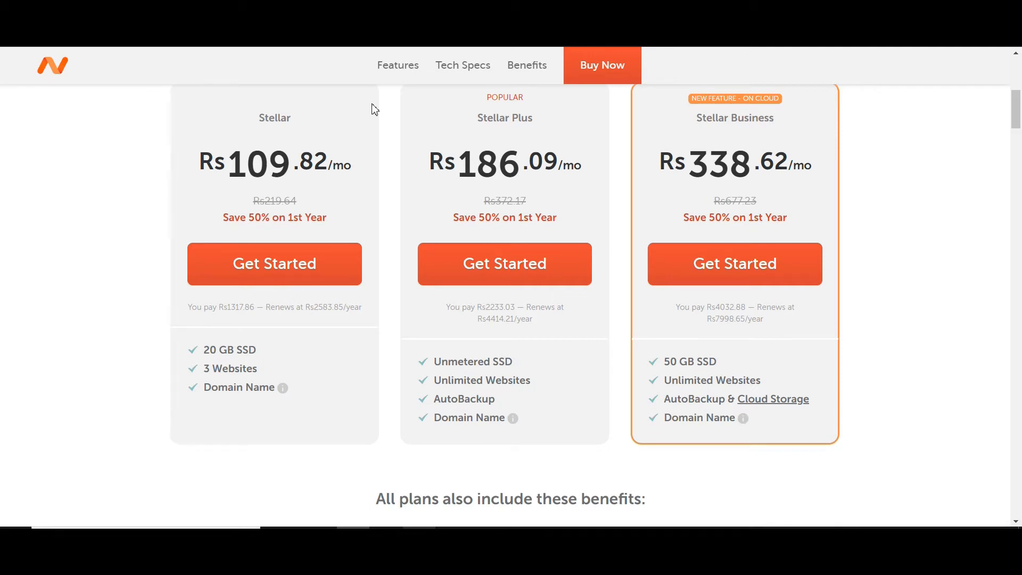
scroll(374, 109, "down", 5)
scroll(373, 107, "up", 5)
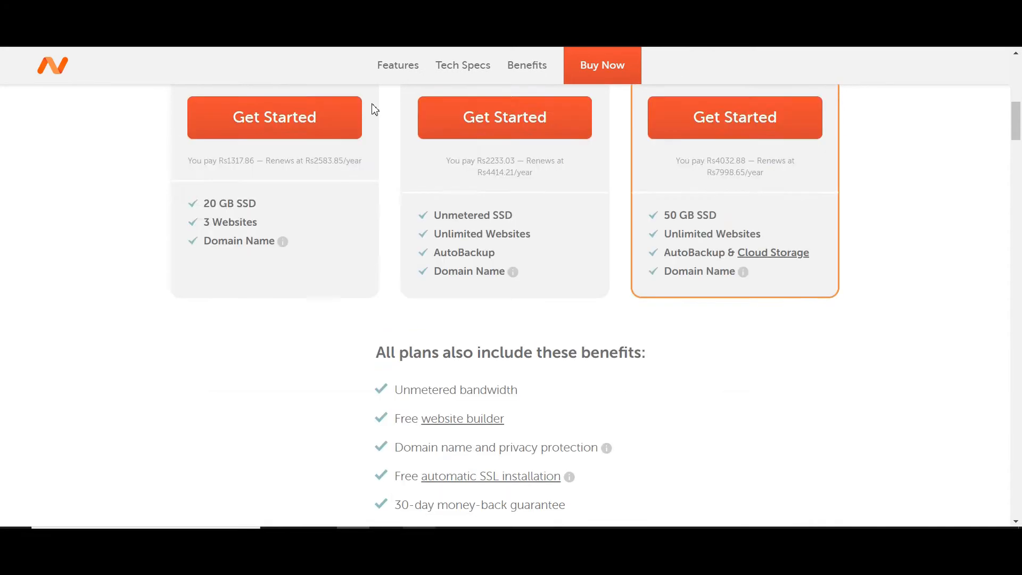
scroll(273, 140, "up", 2)
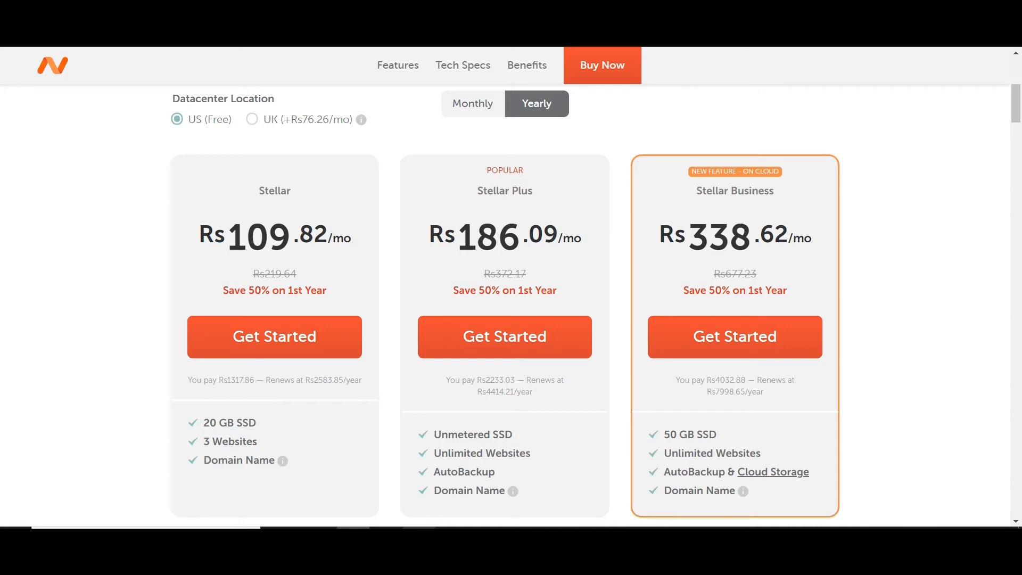
- Search the web for siteground in a new tab and open the official SiteGround site
key("ctrl+t")
type("sit")
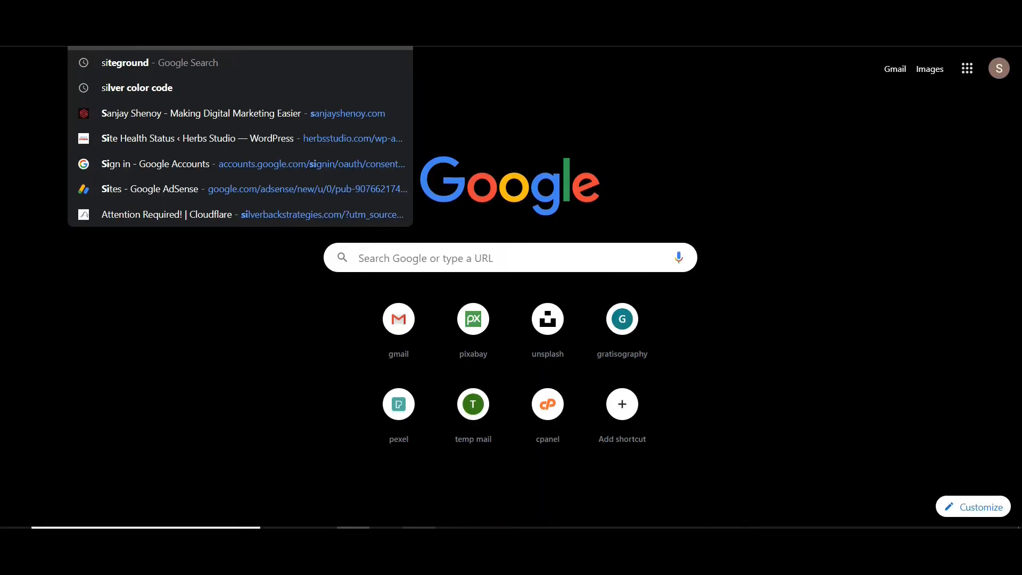
type("e")
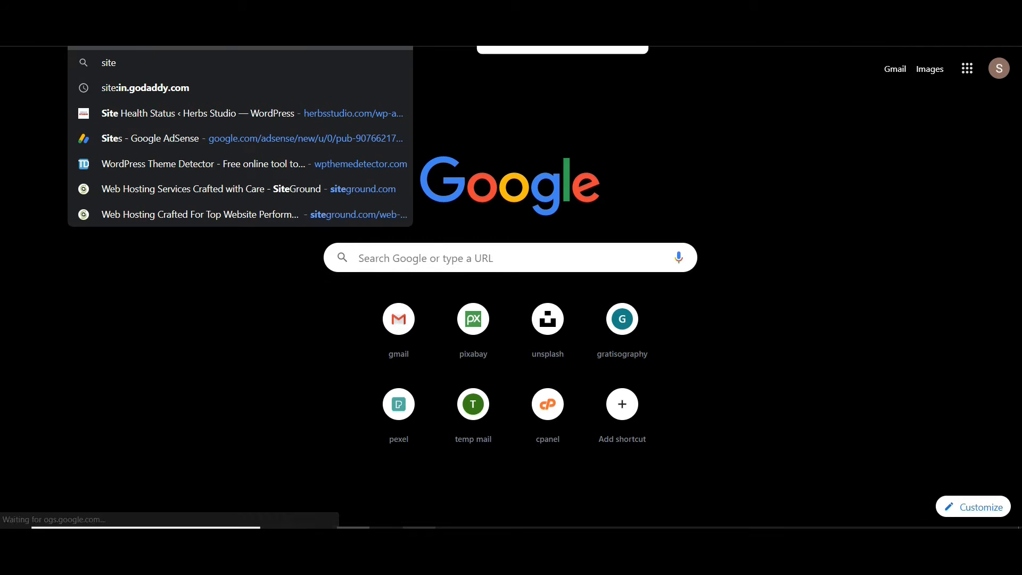
type("groun")
type("d")
key("Return")
left_click(182, 173)
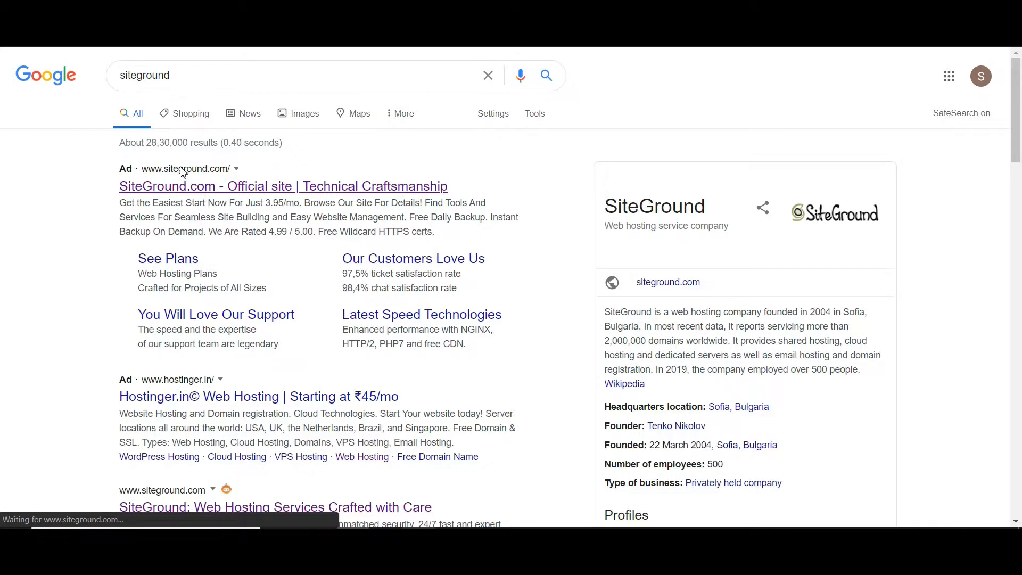
- Open SiteGround's Web Hosting plans and examine the StartUp, GrowBig and GoGeek prices and features
scroll(314, 238, "down", 3)
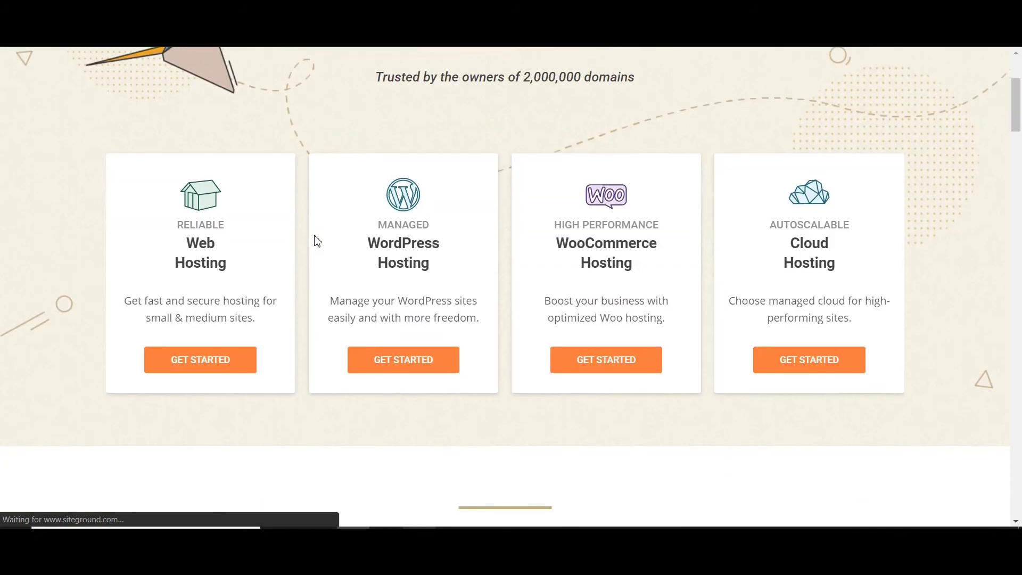
left_click(215, 364)
scroll(238, 140, "down", 4)
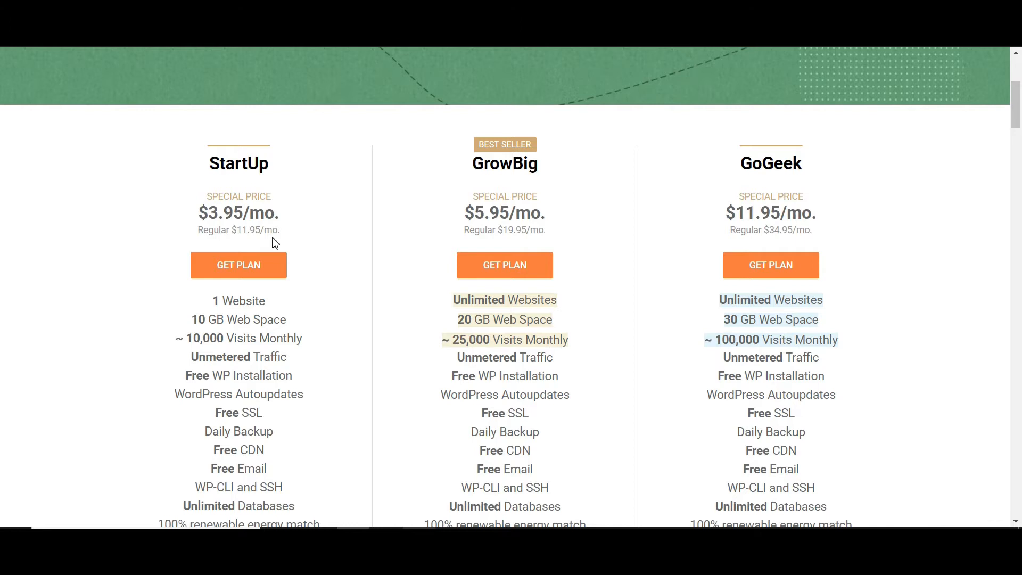
scroll(256, 244, "down", 1)
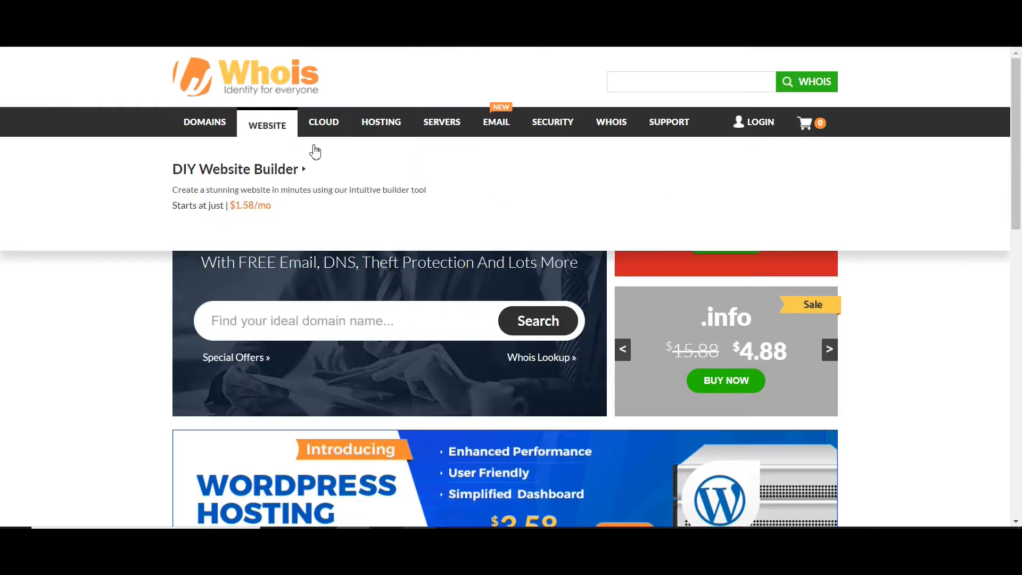
- Search the Whois site for newsdigitaltech.com and open that domain's Whois record
left_click(352, 319)
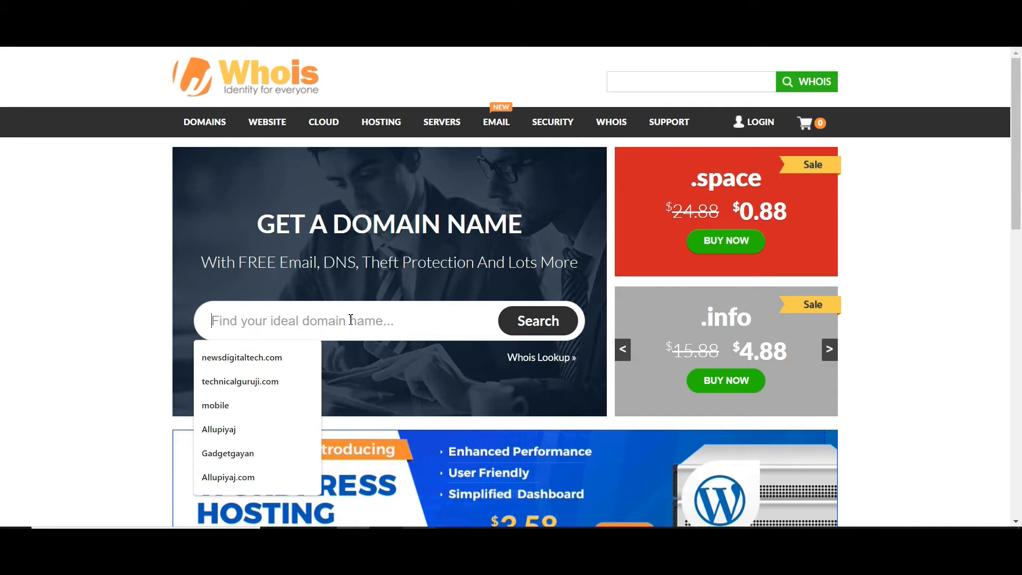
left_click(299, 351)
left_click(509, 329)
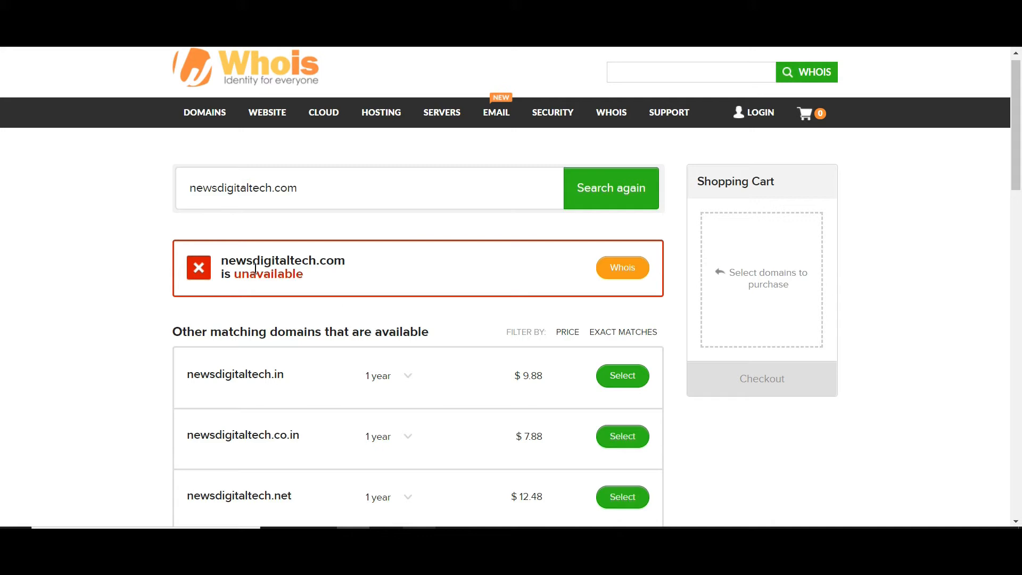
scroll(410, 234, "down", 2)
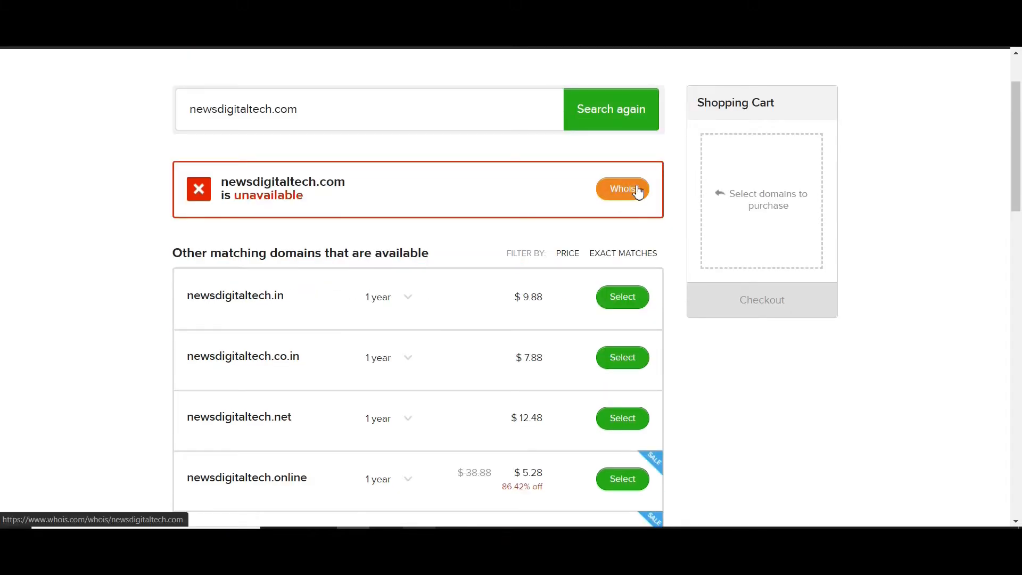
left_click(611, 192)
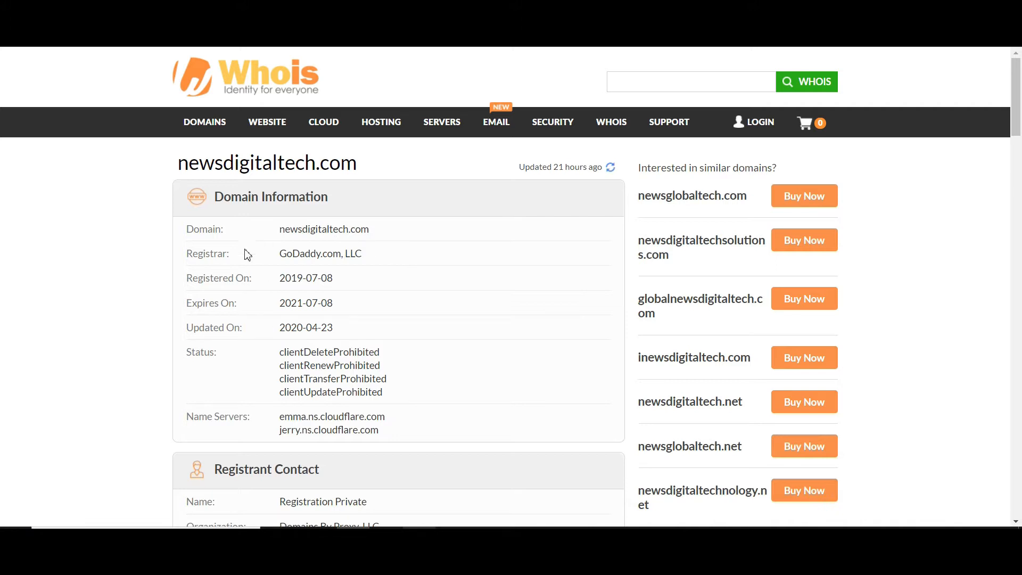
- Examine the domain information, contact sections and raw Whois data in the newsdigitaltech.com record
scroll(242, 253, "down", 3)
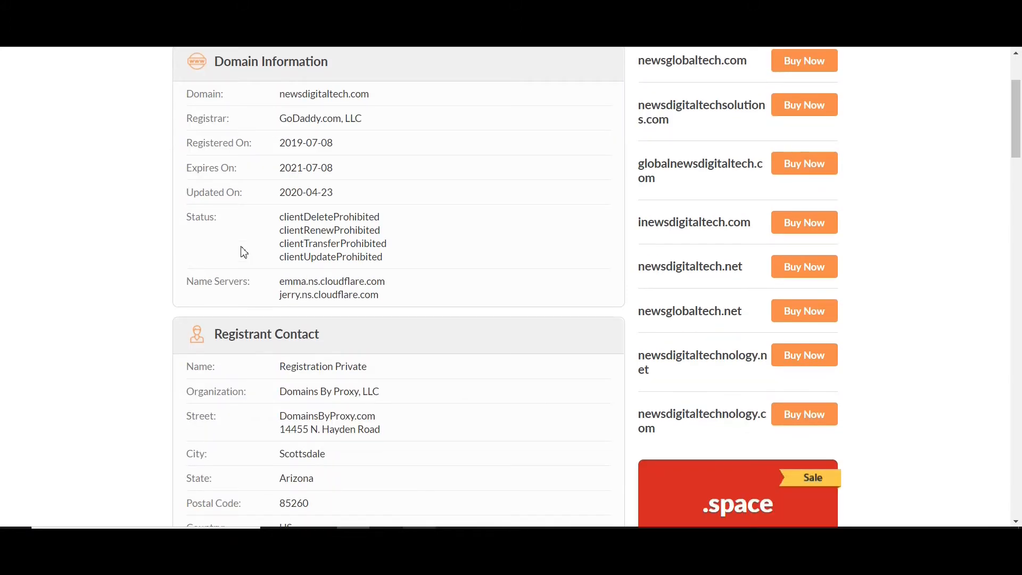
scroll(243, 252, "down", 4)
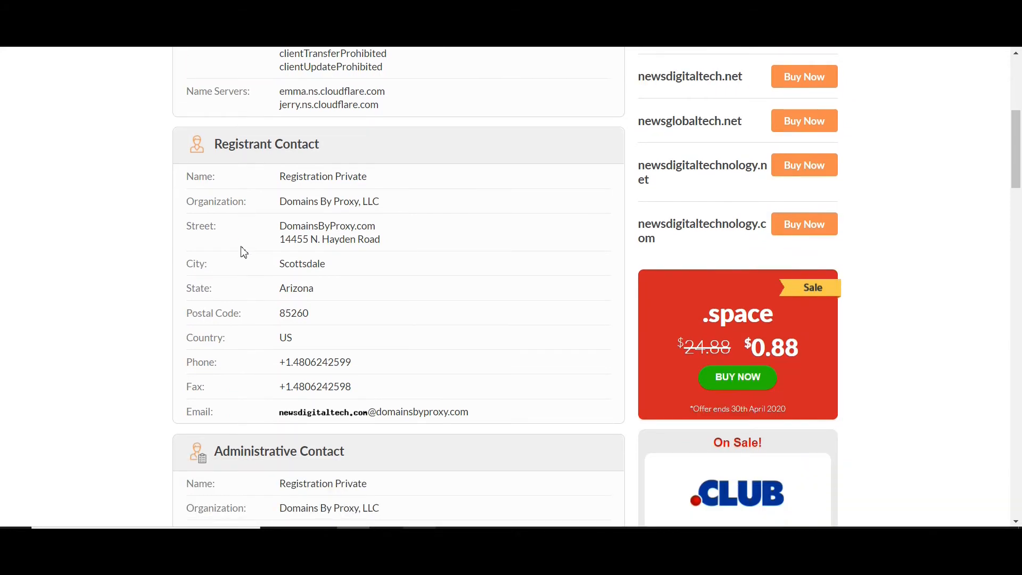
scroll(243, 252, "down", 2)
scroll(243, 252, "down", 5)
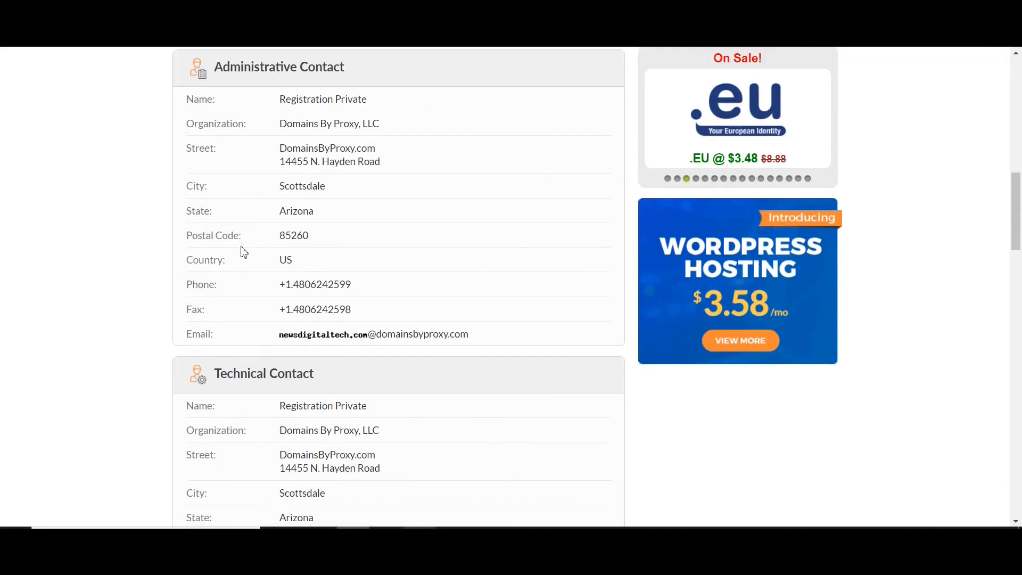
scroll(243, 252, "down", 4)
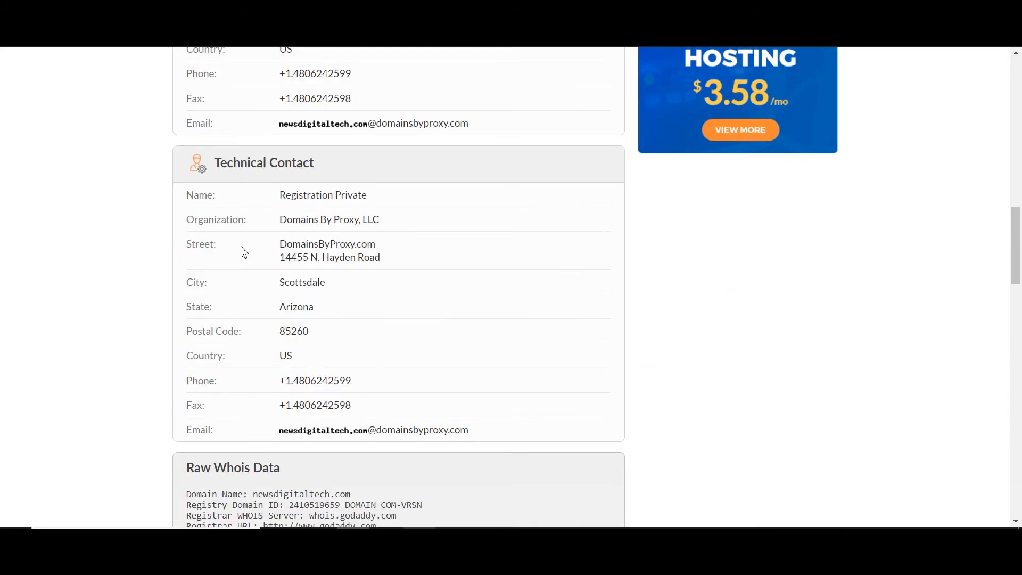
scroll(243, 252, "down", 3)
scroll(243, 252, "down", 3)
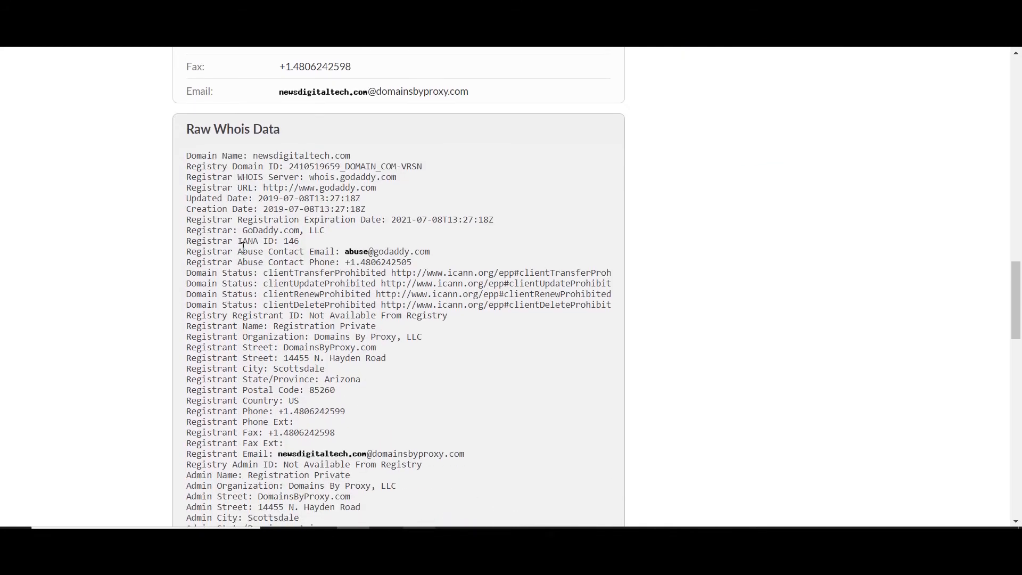
scroll(243, 247, "down", 5)
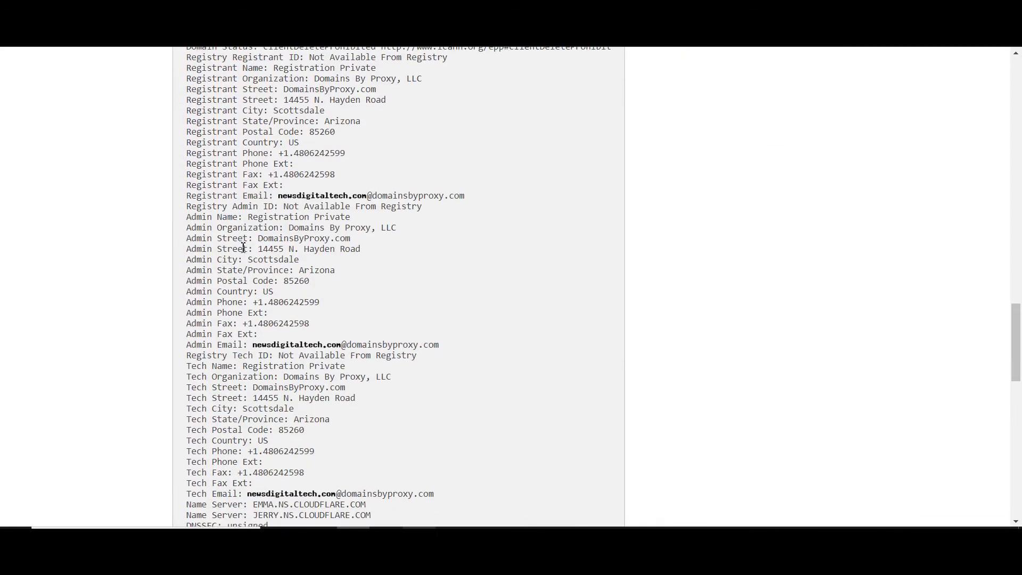
- Read on through the admin, tech and name server entries of the raw newsdigitaltech.com Whois data
scroll(243, 247, "down", 4)
scroll(243, 248, "down", 5)
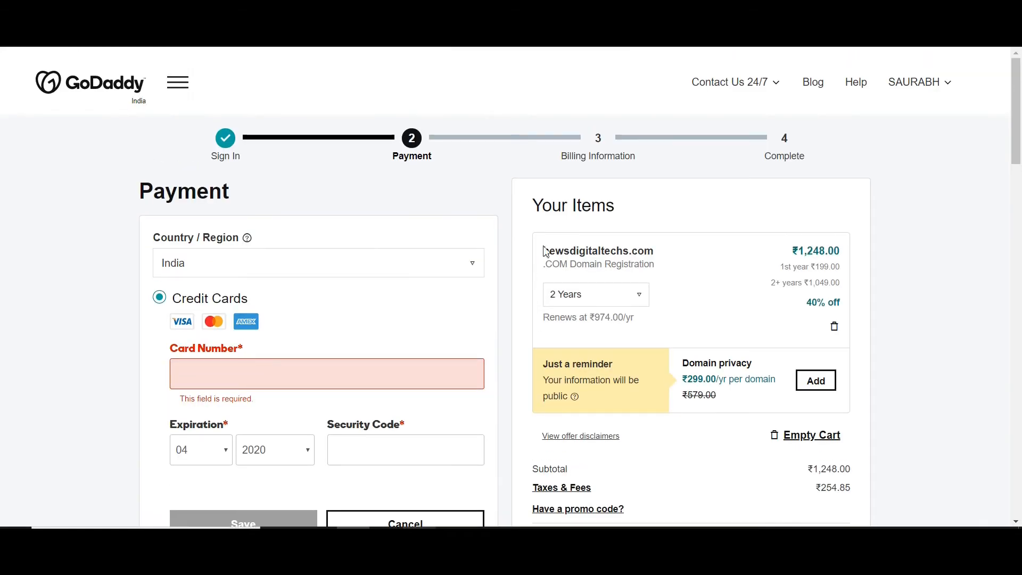
- Switch to GoDaddy, open the account's products and open DNS management for herbsstudio.com
left_click(930, 89)
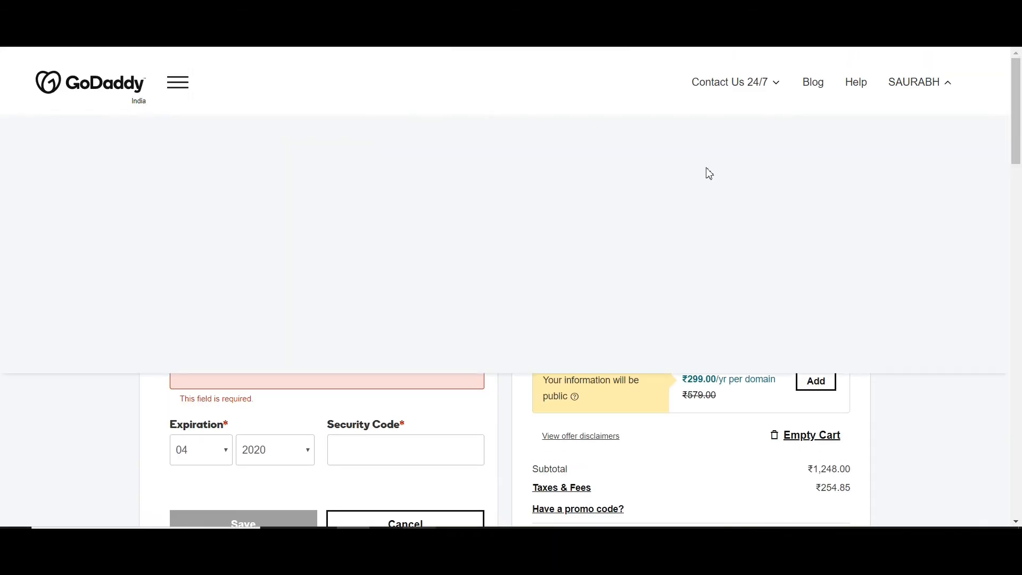
left_click(484, 214)
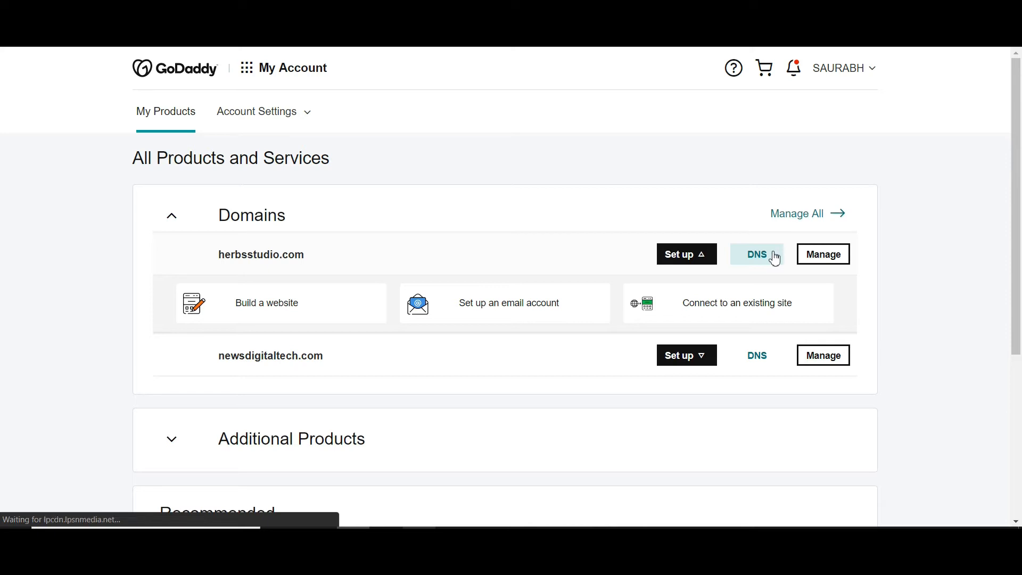
left_click(774, 259)
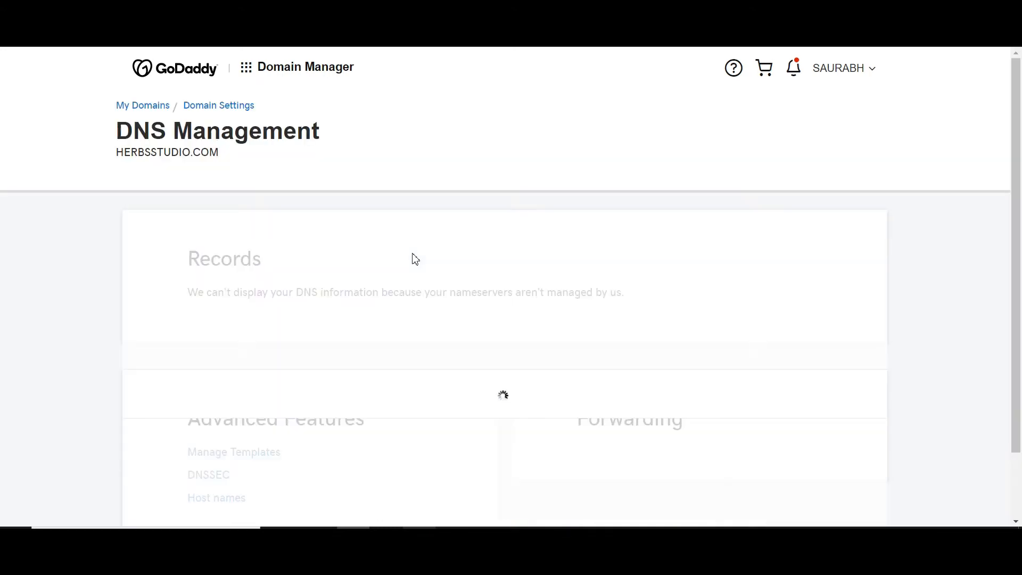
- Set herbsstudio.com to use the custom nameservers dns1.namecheaphosting.com and dns2.namecheaphosting.com, save them and dismiss the notice
scroll(415, 259, "down", 3)
left_click(352, 305)
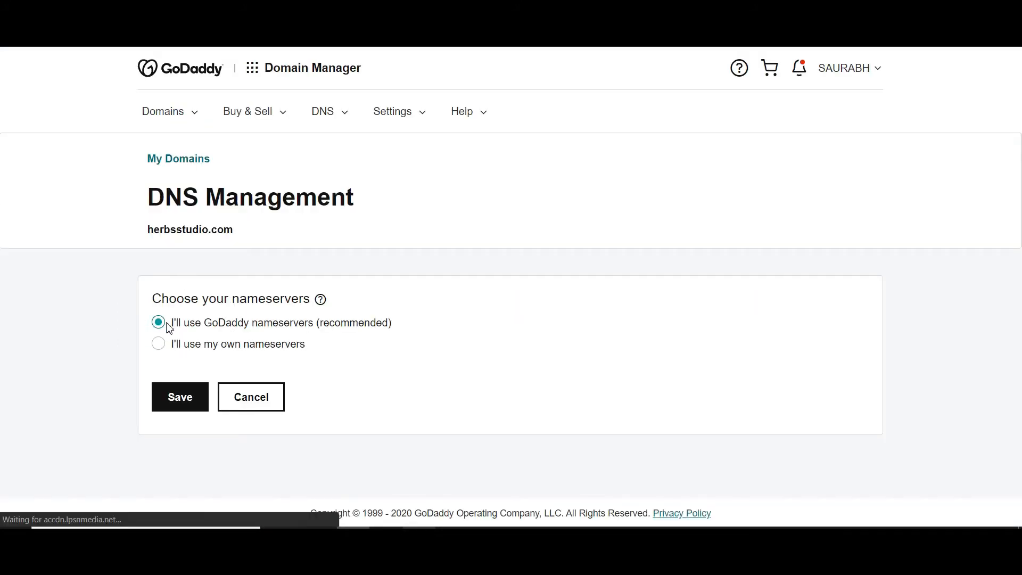
left_click(196, 344)
scroll(195, 351, "down", 1)
scroll(196, 351, "down", 1)
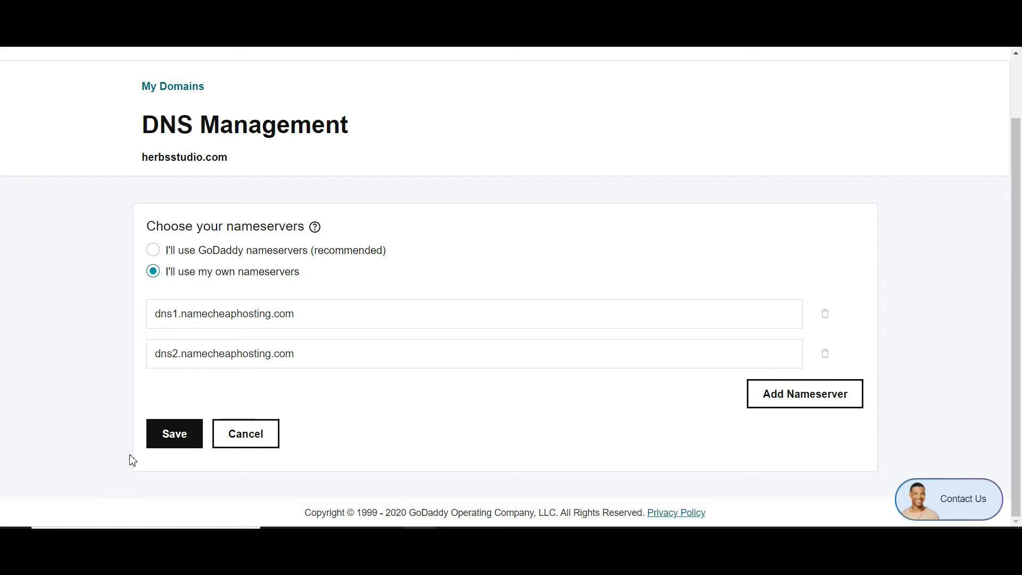
left_click(183, 442)
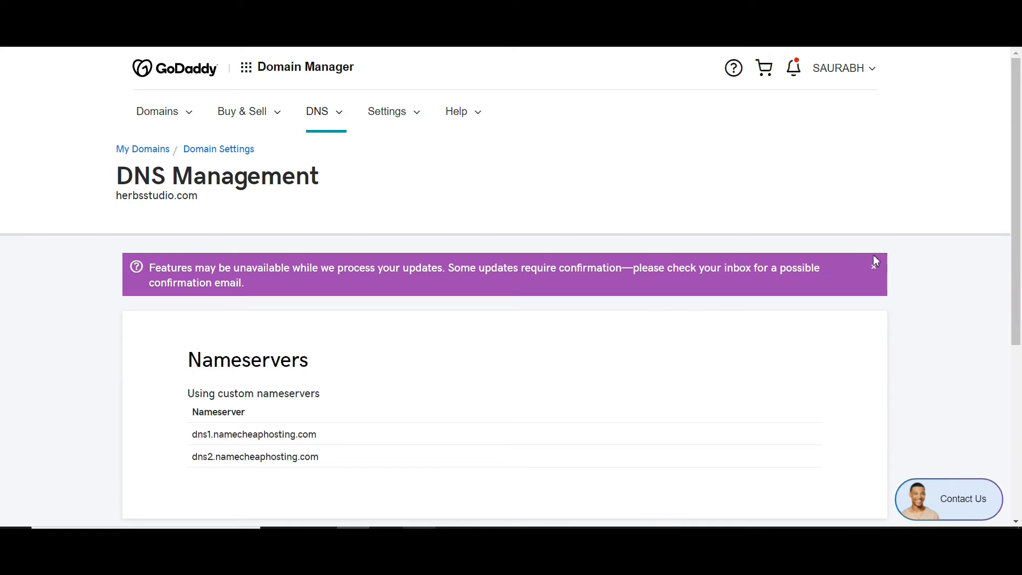
left_click(875, 269)
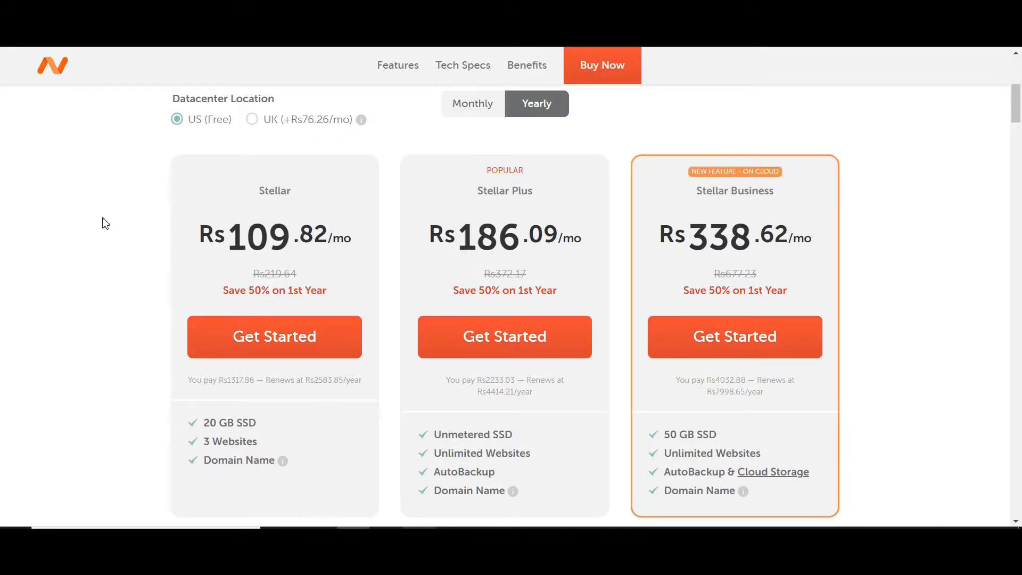
- Switch to the Namecheap site and sign in to the hosting account with the prefilled credentials
scroll(106, 223, "up", 5)
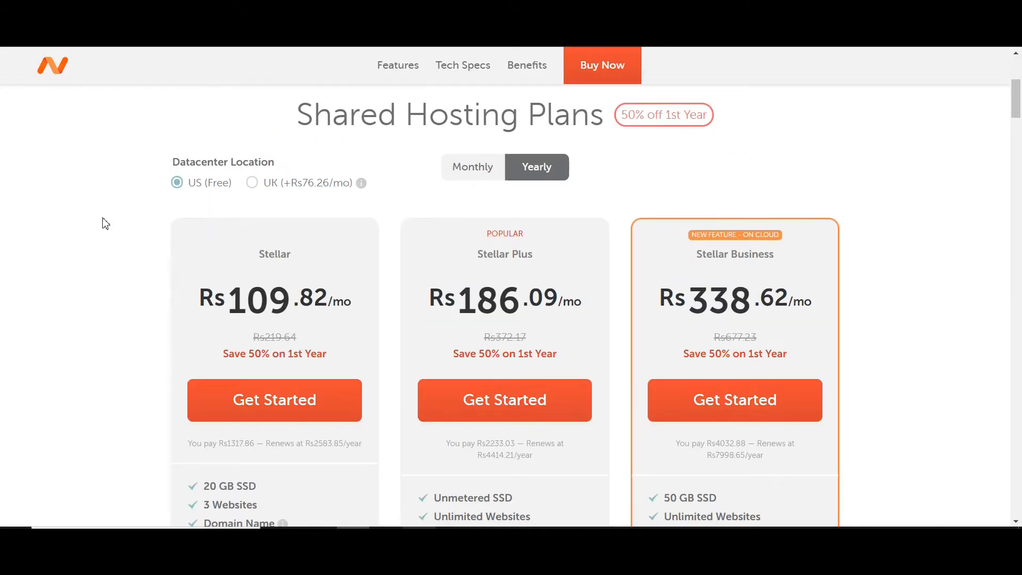
scroll(106, 223, "up", 2)
left_click(128, 58)
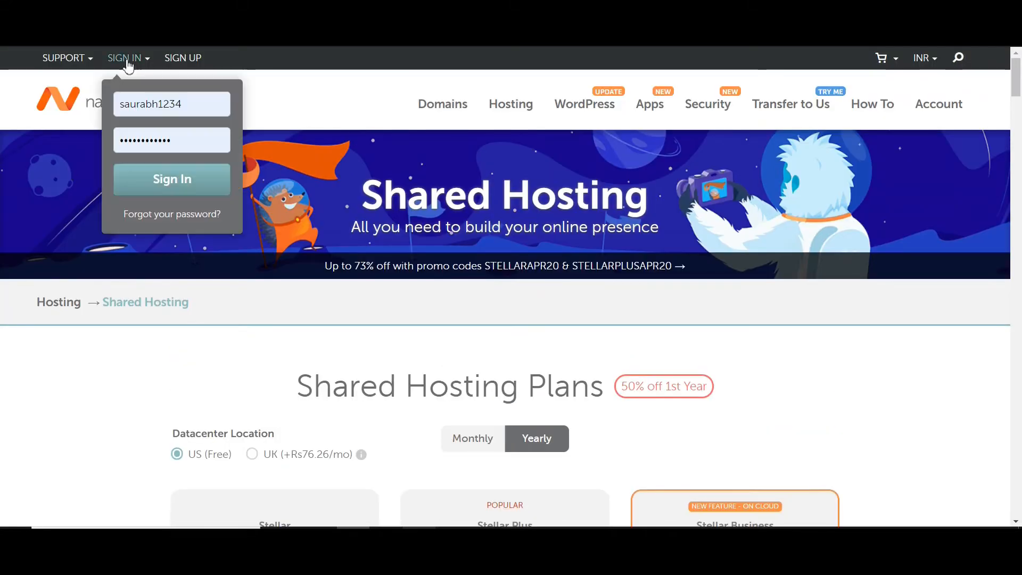
left_click(160, 178)
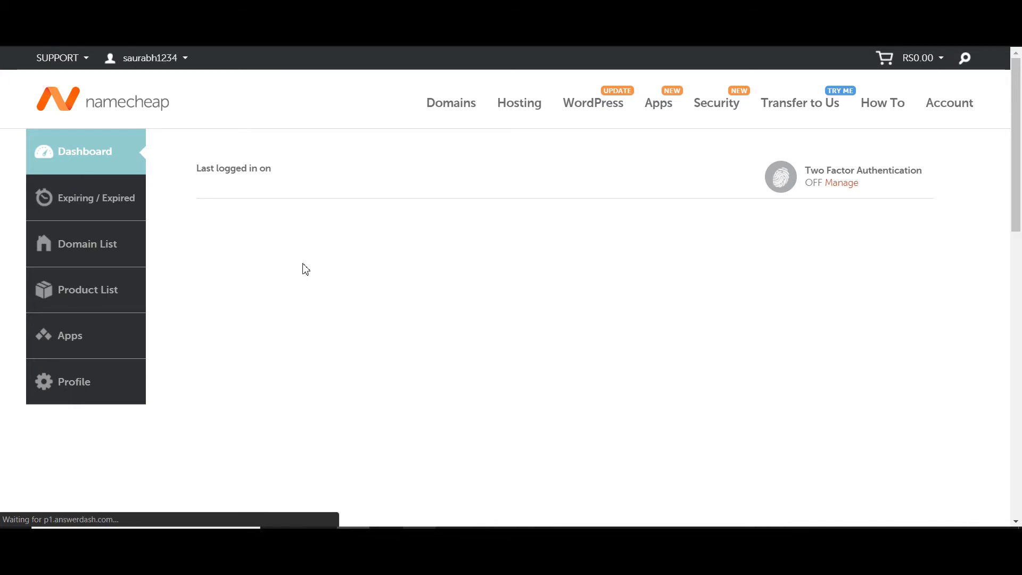
- Go from the Namecheap dashboard to the hosting account's cPanel and open Addon Domains
scroll(305, 269, "down", 2)
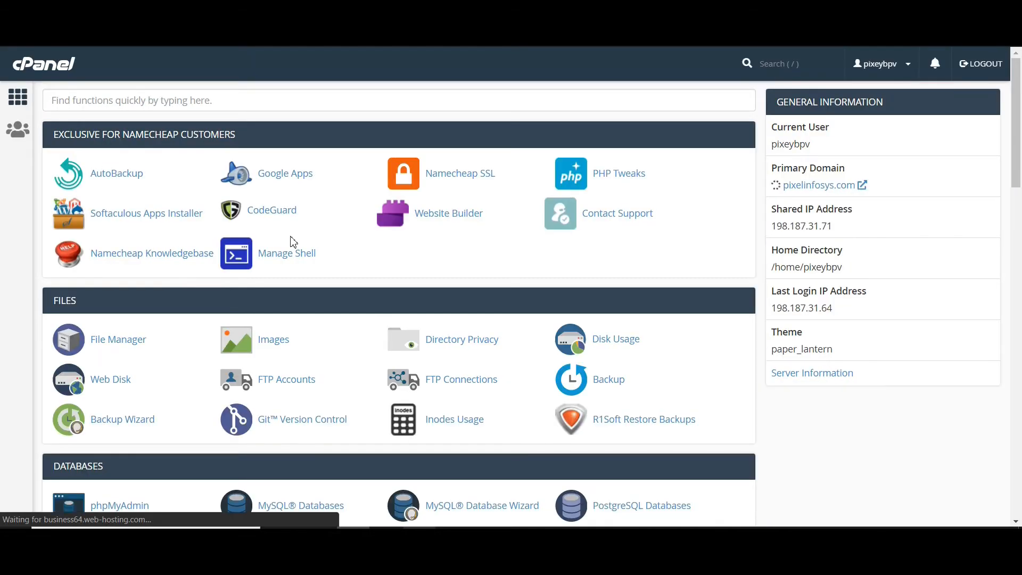
scroll(291, 239, "down", 5)
scroll(293, 243, "down", 3)
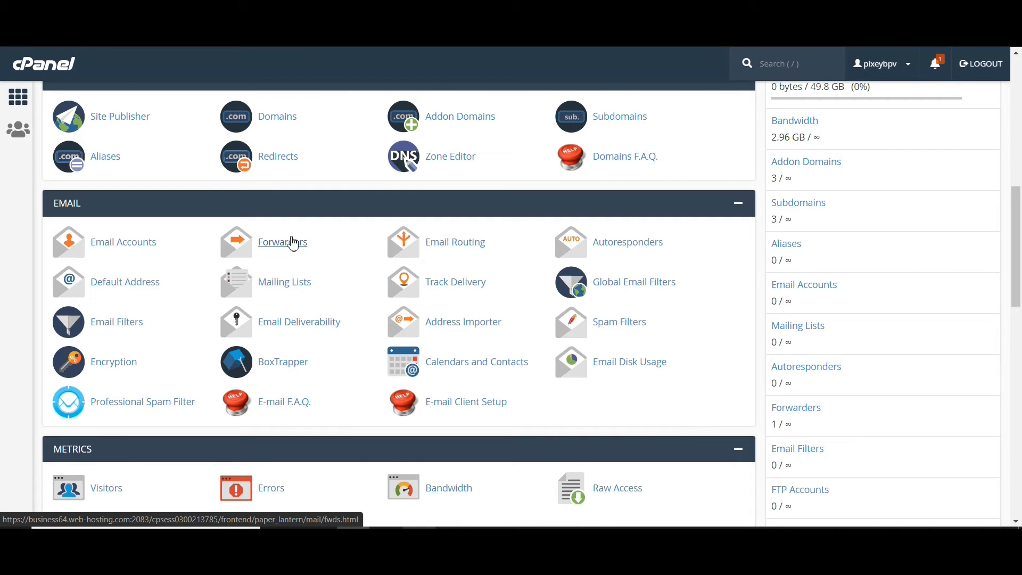
left_click(461, 116)
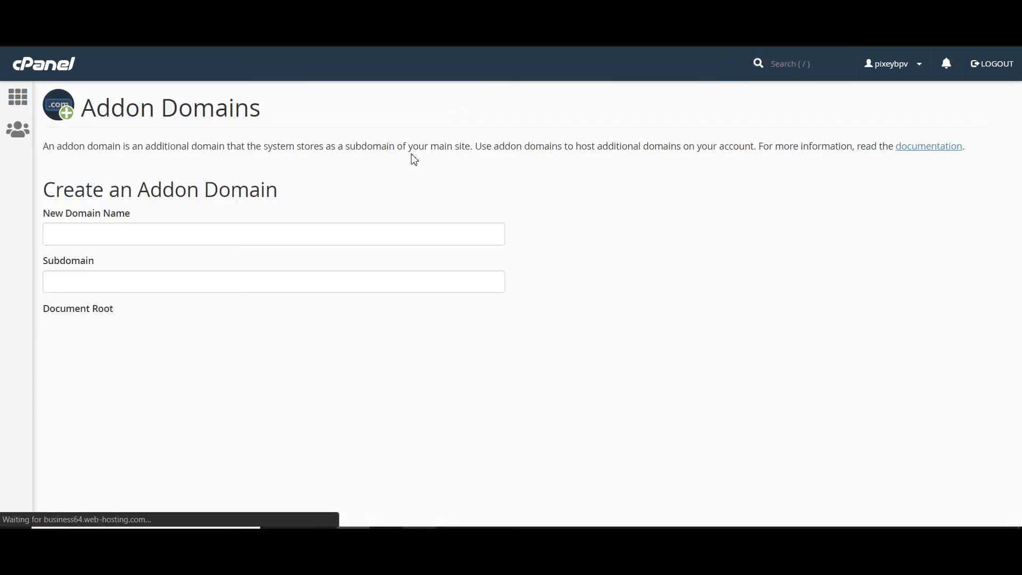
- Try to create the addon domain herbsstudio.com with subdomain herbsstudio and document root herbsstudio.com
left_click(148, 239)
left_click(116, 270)
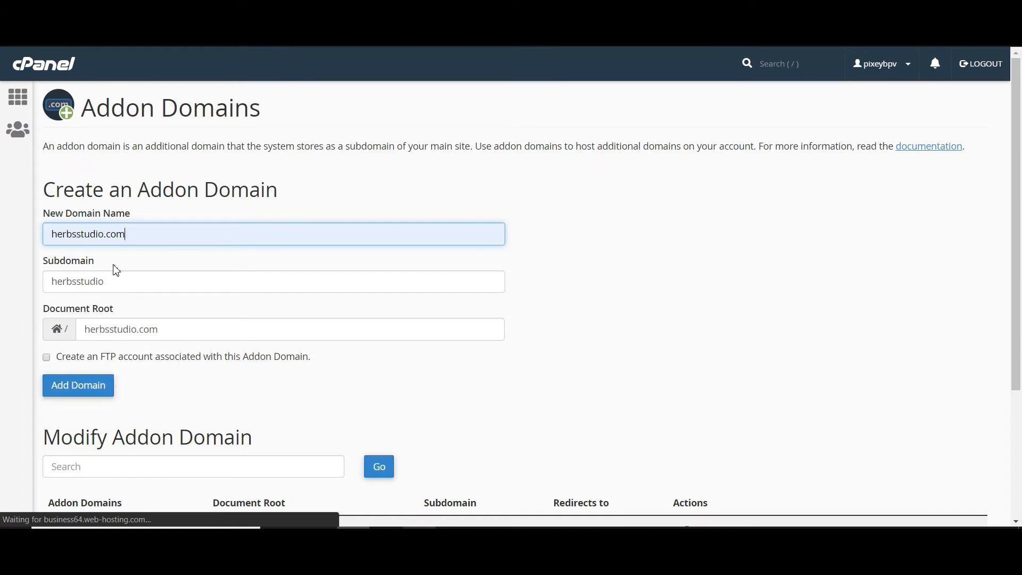
left_click(66, 396)
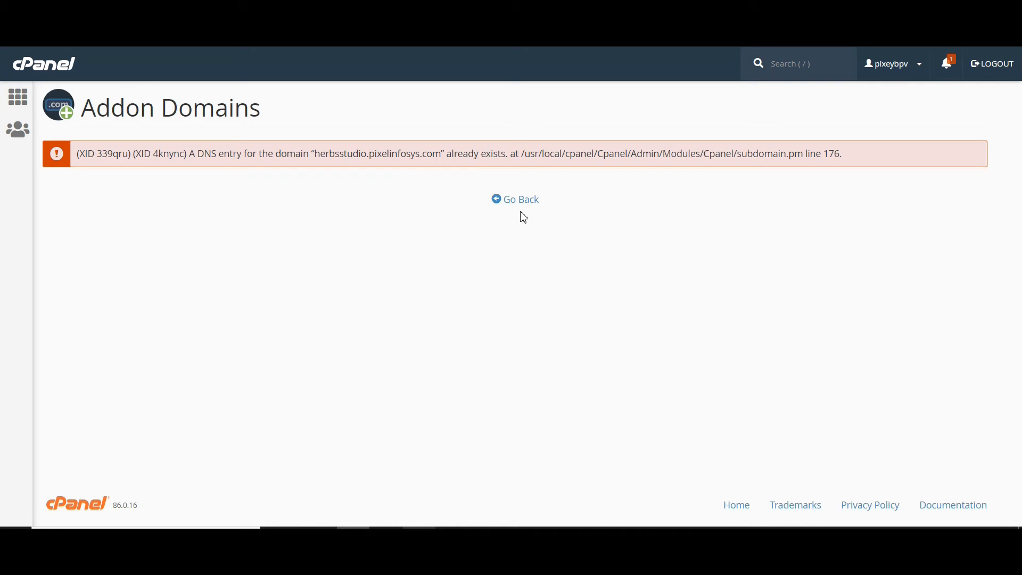
- Return to the cPanel home page and open Domains to check which domains are attached to the hosting account
left_click(18, 112)
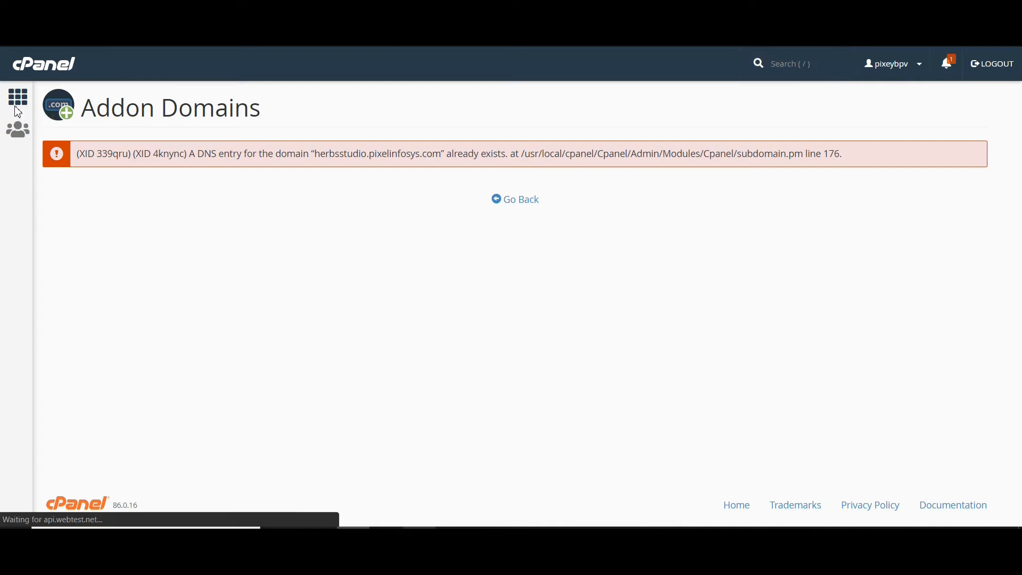
scroll(238, 190, "down", 8)
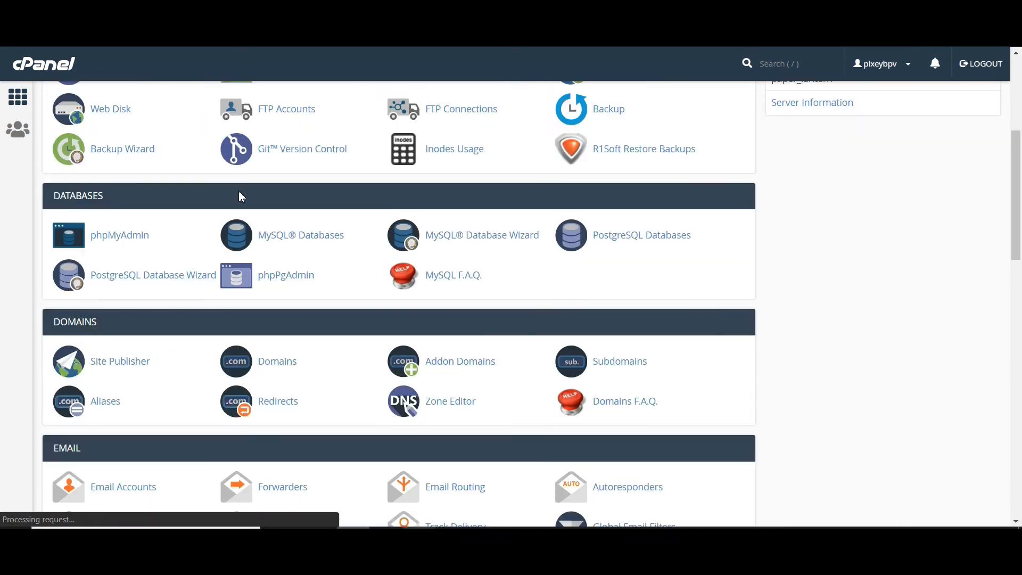
scroll(239, 196, "down", 4)
scroll(252, 201, "up", 3)
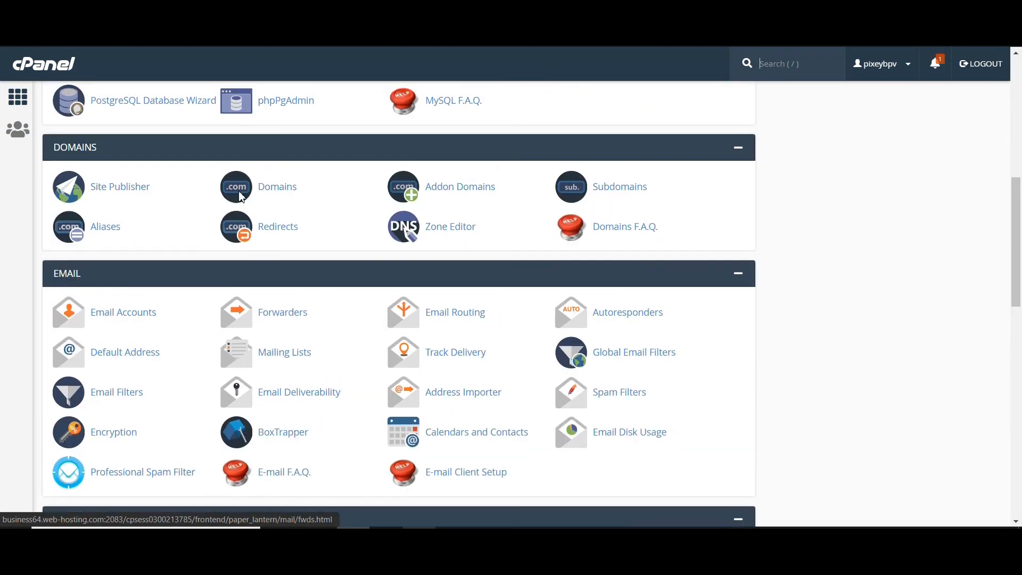
left_click(261, 196)
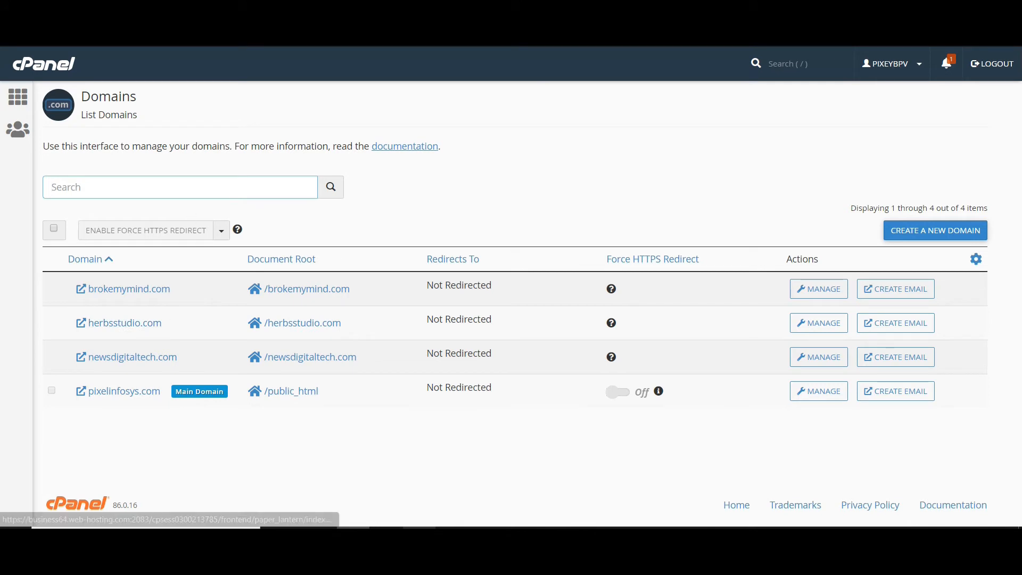
- Return to the cPanel home page, open Softaculous Apps Installer and start the WordPress installation
left_click(24, 104)
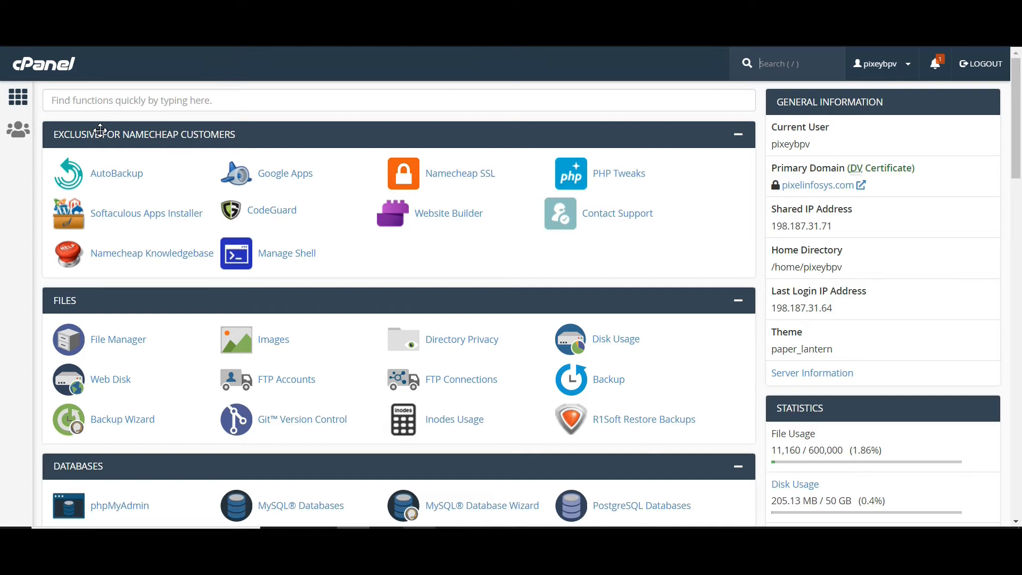
left_click(140, 216)
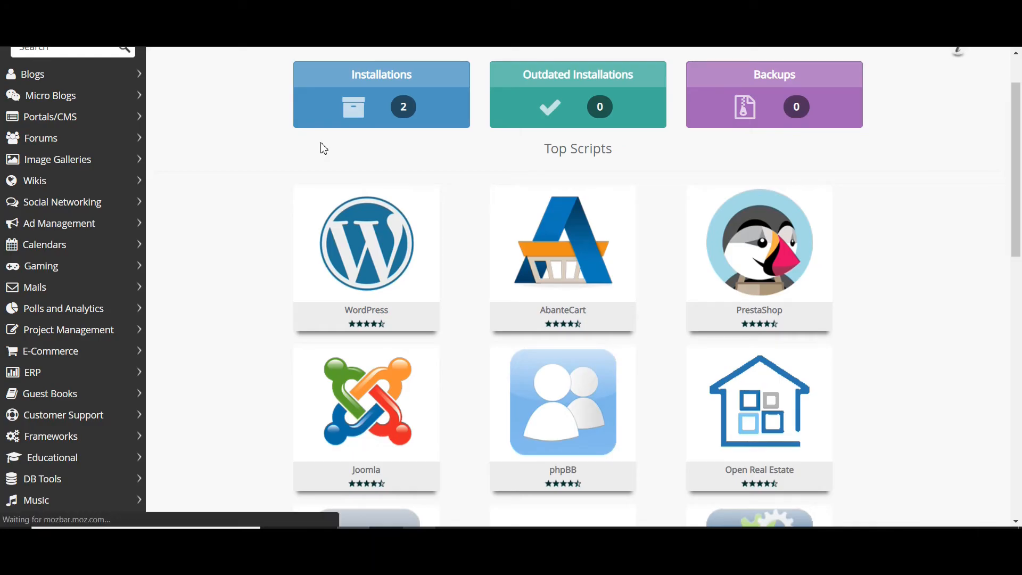
mouse_move(491, 193)
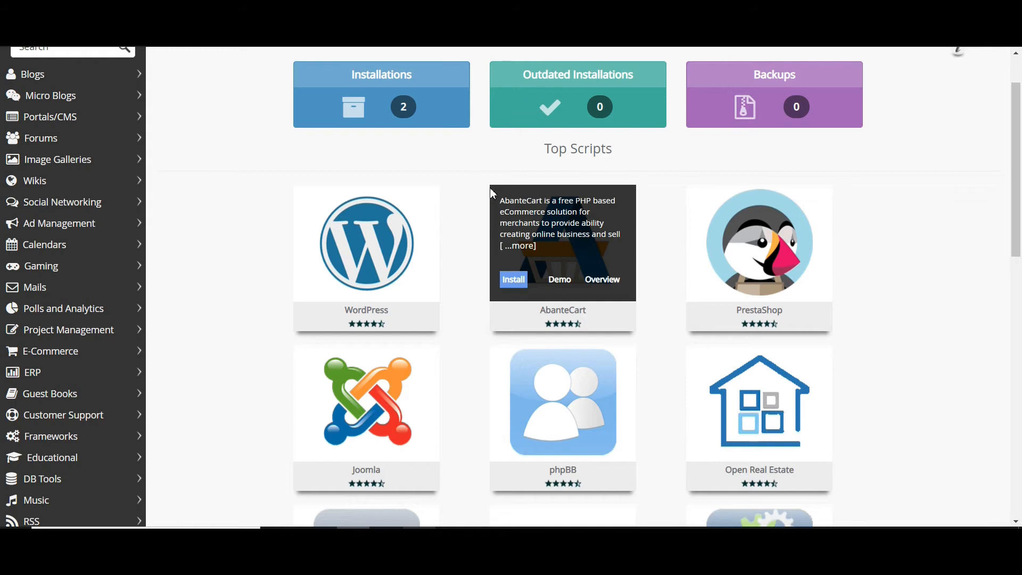
mouse_move(351, 271)
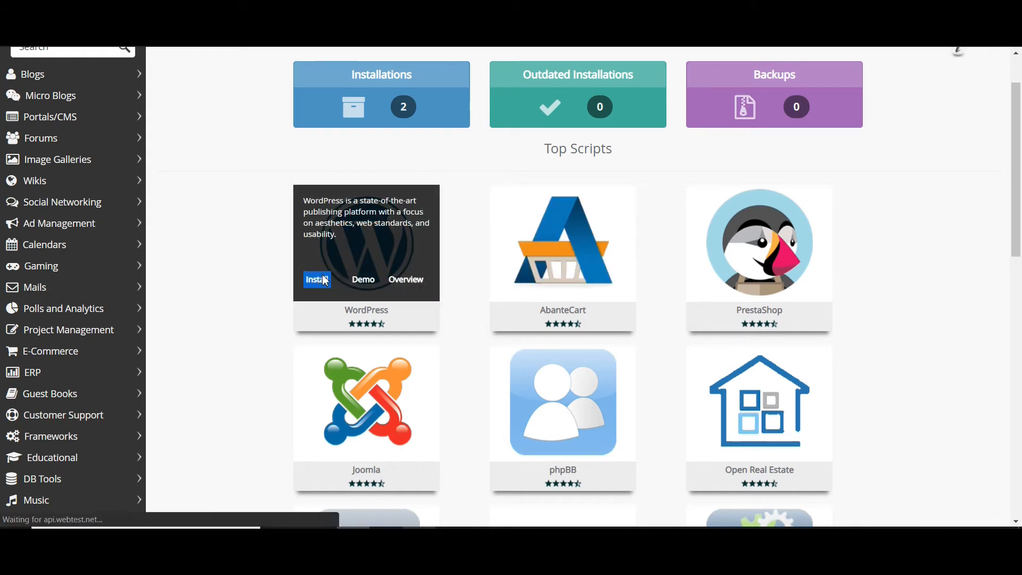
left_click(325, 282)
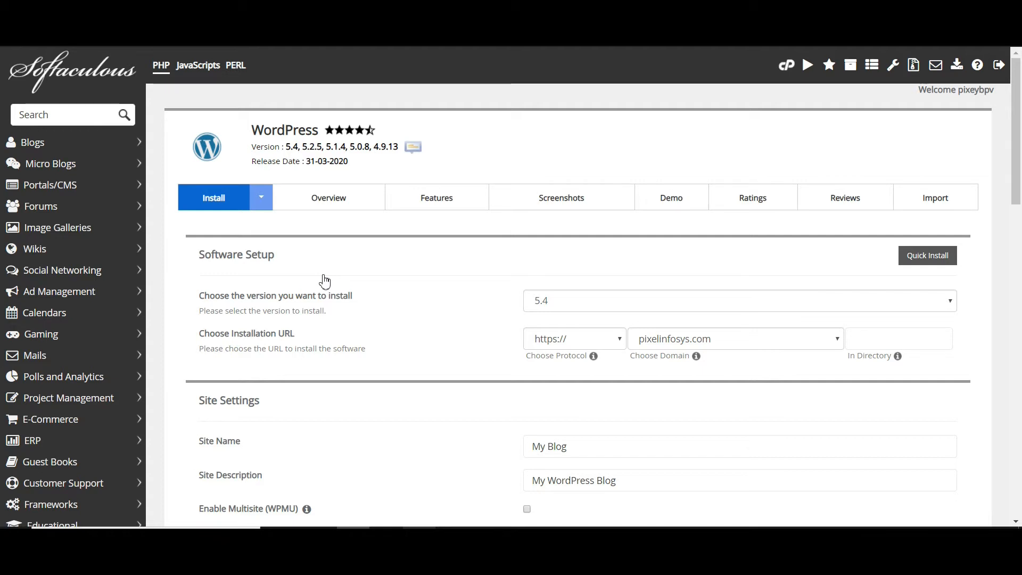
left_click(712, 347)
left_click(703, 368)
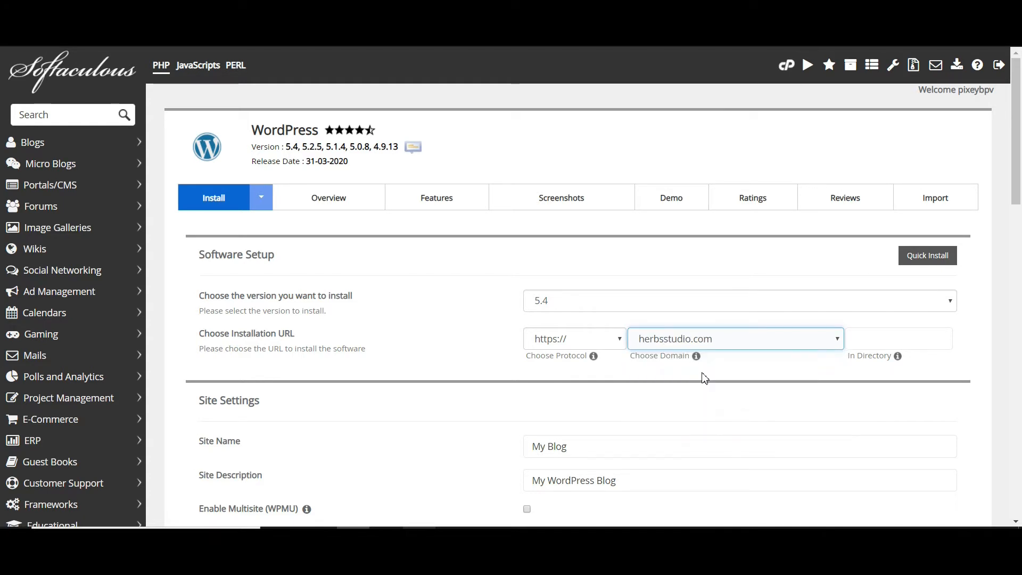
scroll(704, 378, "down", 3)
left_click(544, 344)
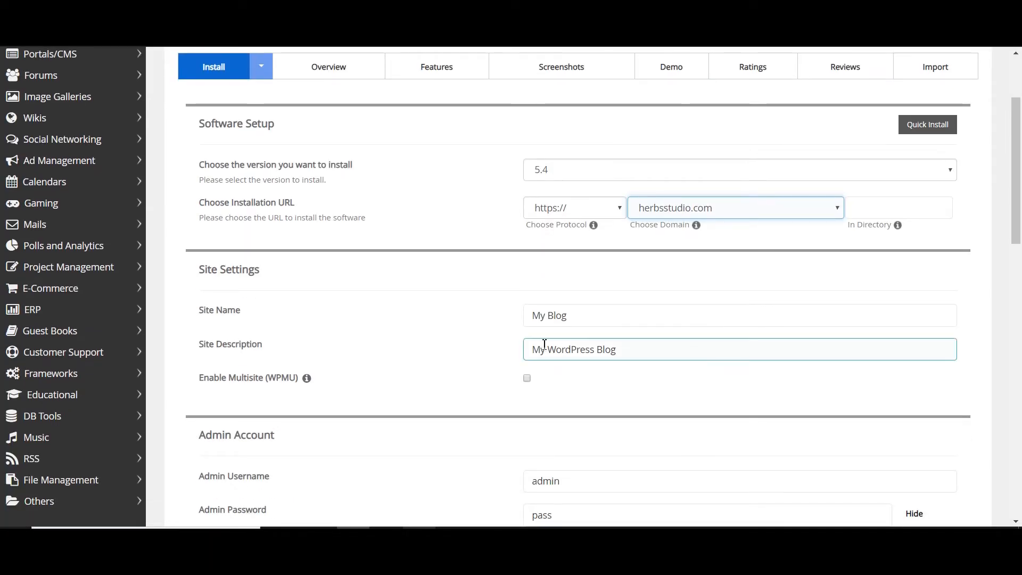
left_click(570, 217)
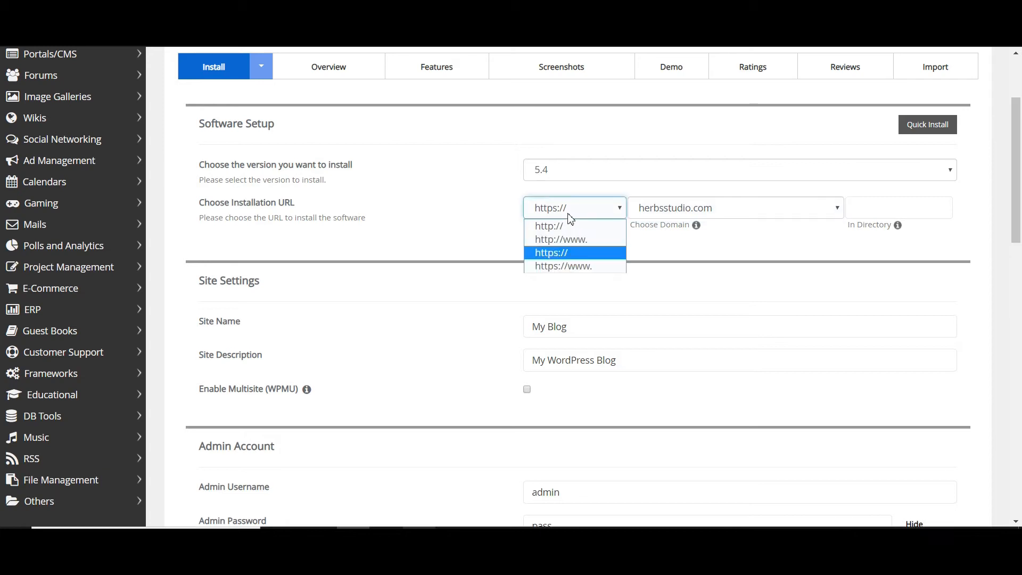
left_click(567, 226)
scroll(568, 223, "down", 1)
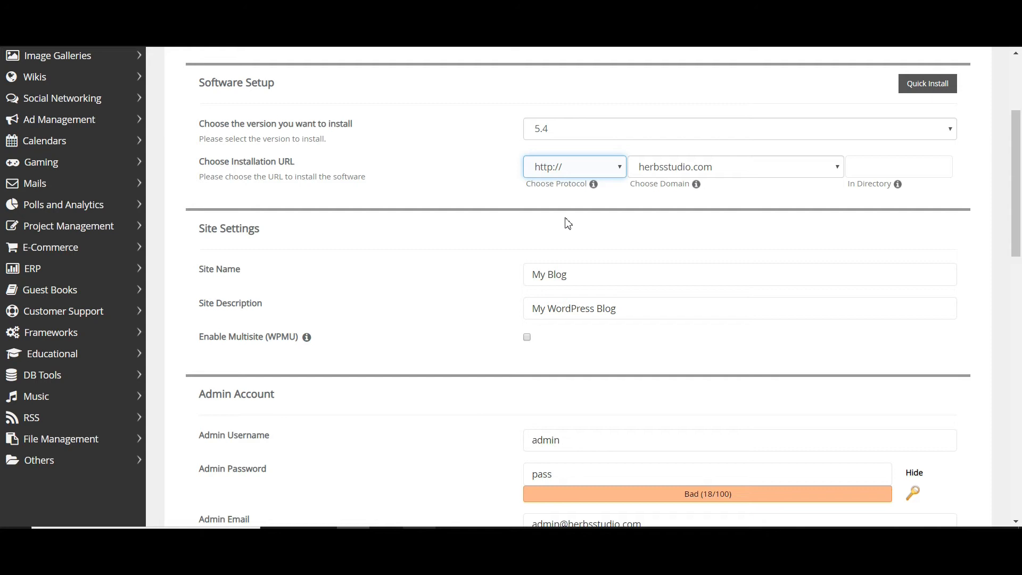
- Set the site name to HERBS STUDIO and the site description to BEST HEALTHY AND TASTY RECIPE
left_click(624, 268)
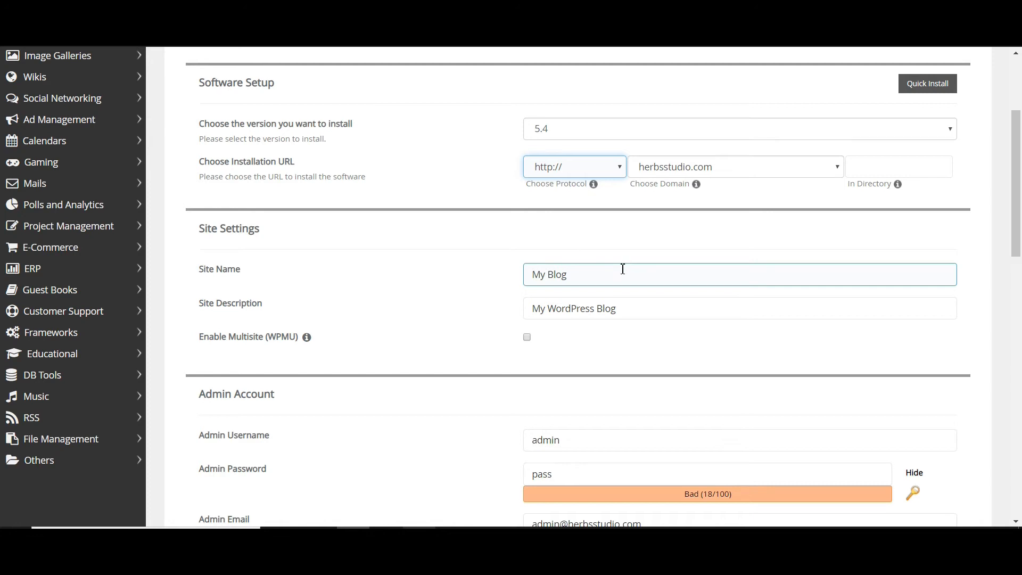
triple_click(621, 272)
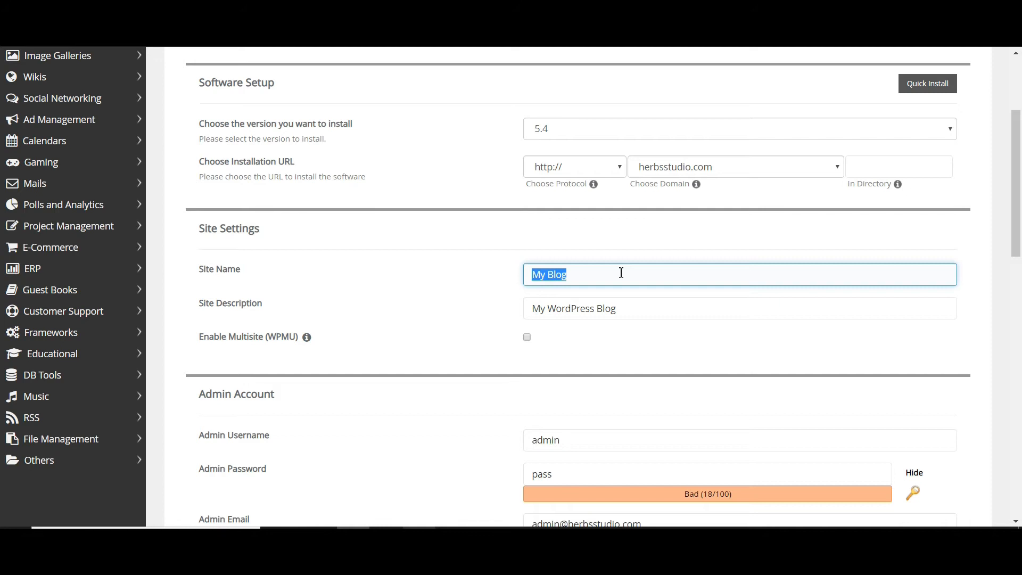
type("HERB")
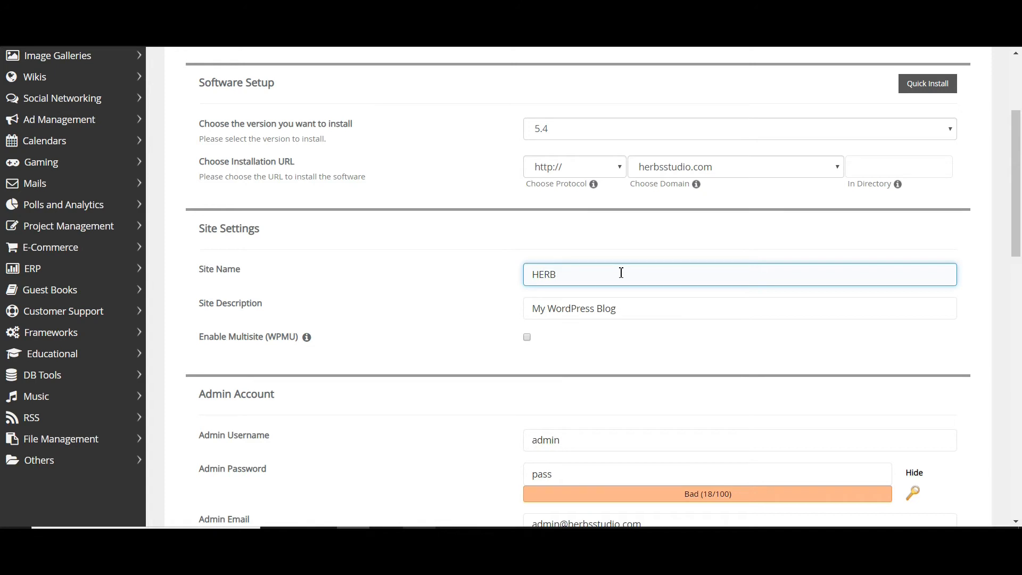
left_click(621, 272)
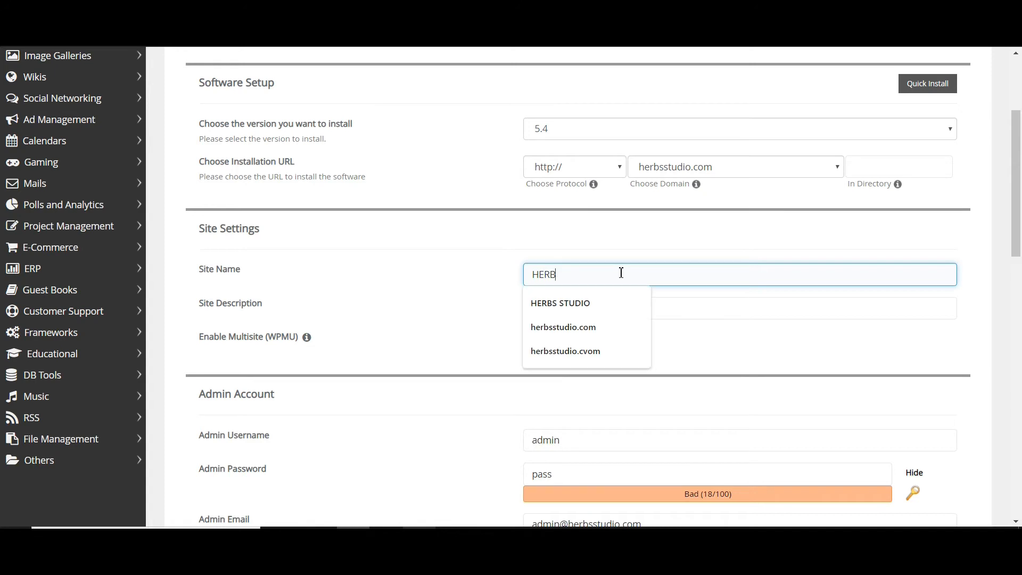
left_click(616, 304)
key("Tab")
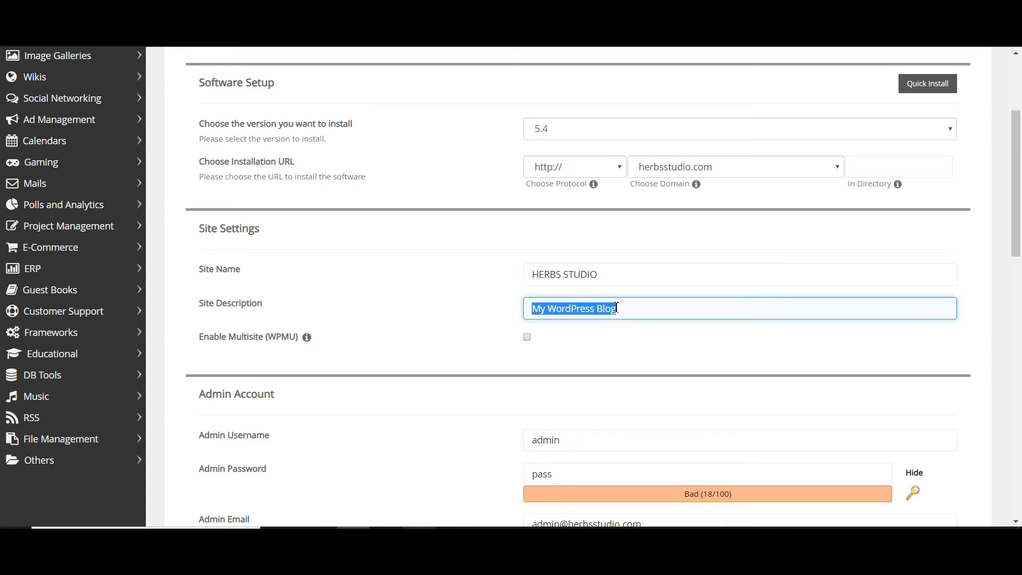
type("BEST HEALTHY AND TASTY RECIPE")
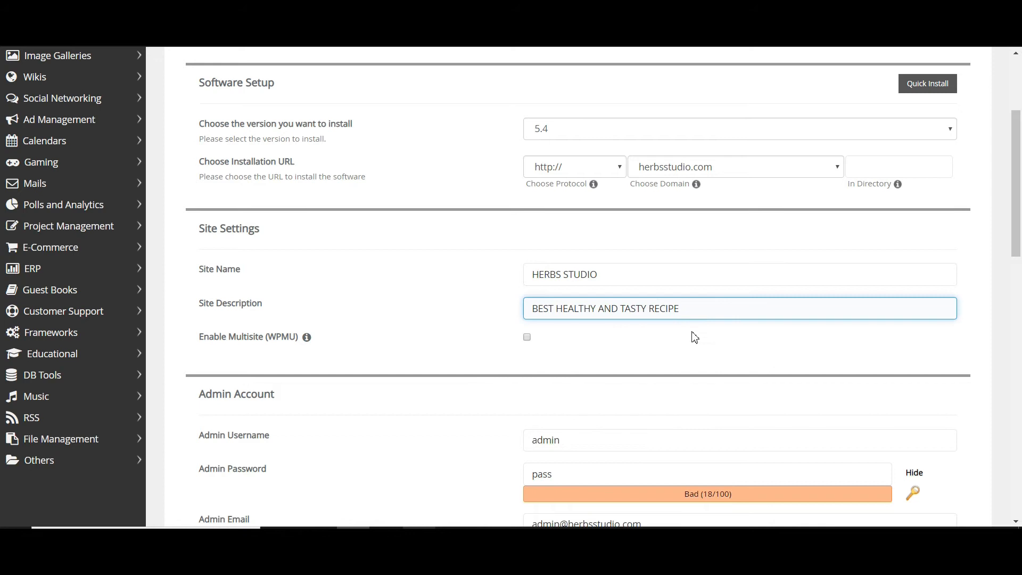
- Fill in the admin username and replace the default admin password with a new one, keeping it hidden
scroll(695, 338, "down", 2)
double_click(630, 341)
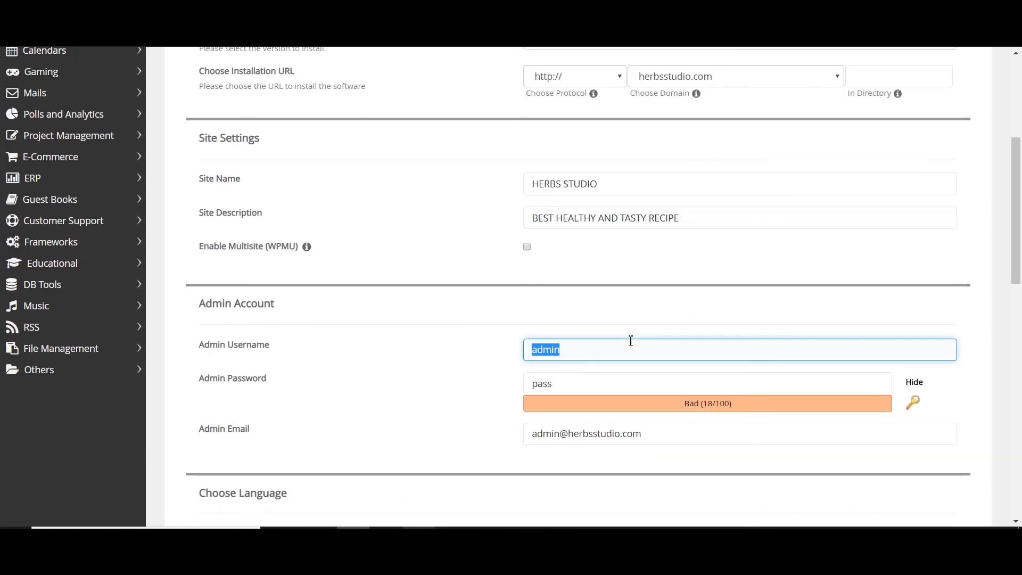
type("SA")
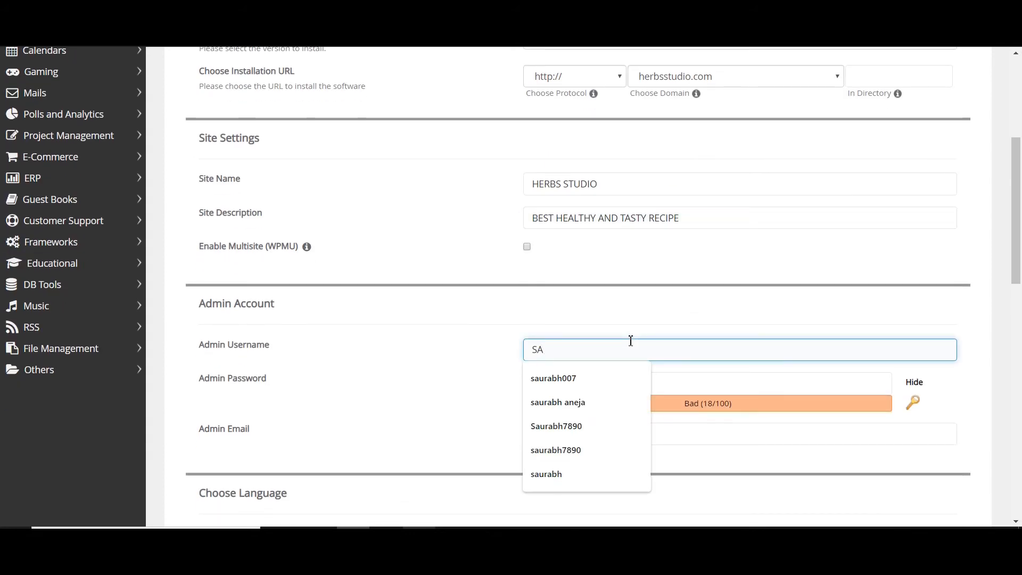
left_click(592, 400)
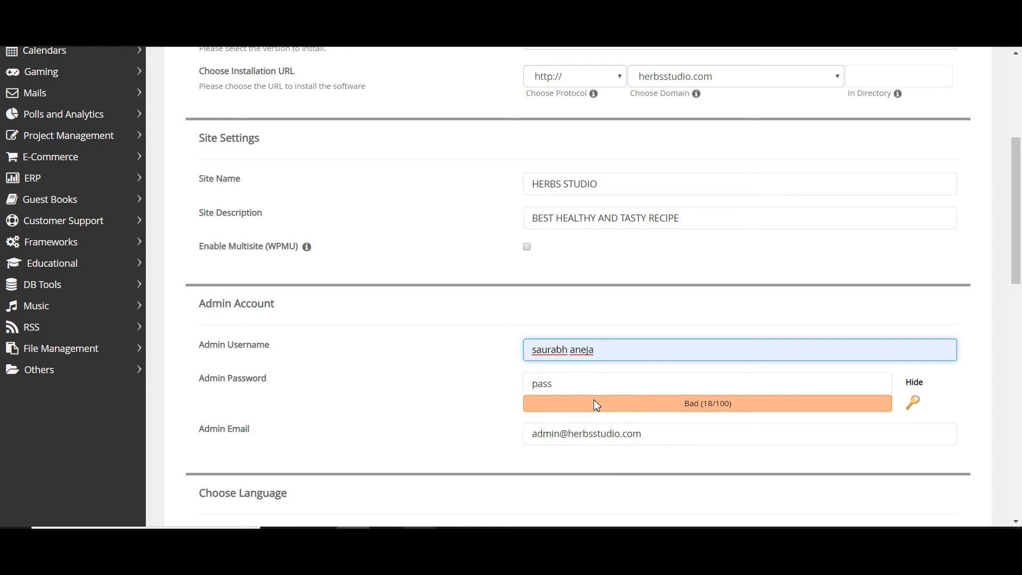
left_click(913, 403)
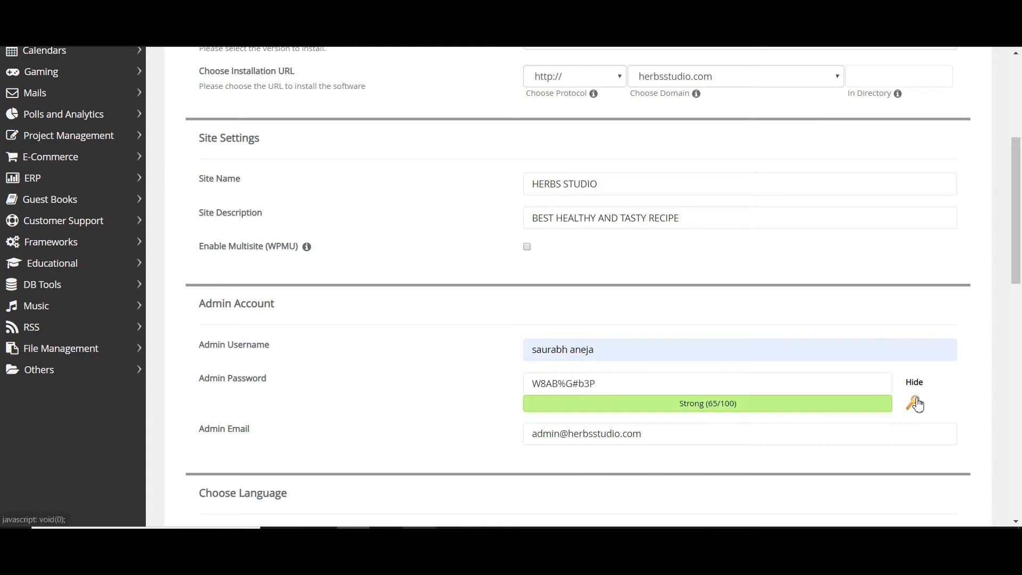
left_click(915, 382)
double_click(689, 381)
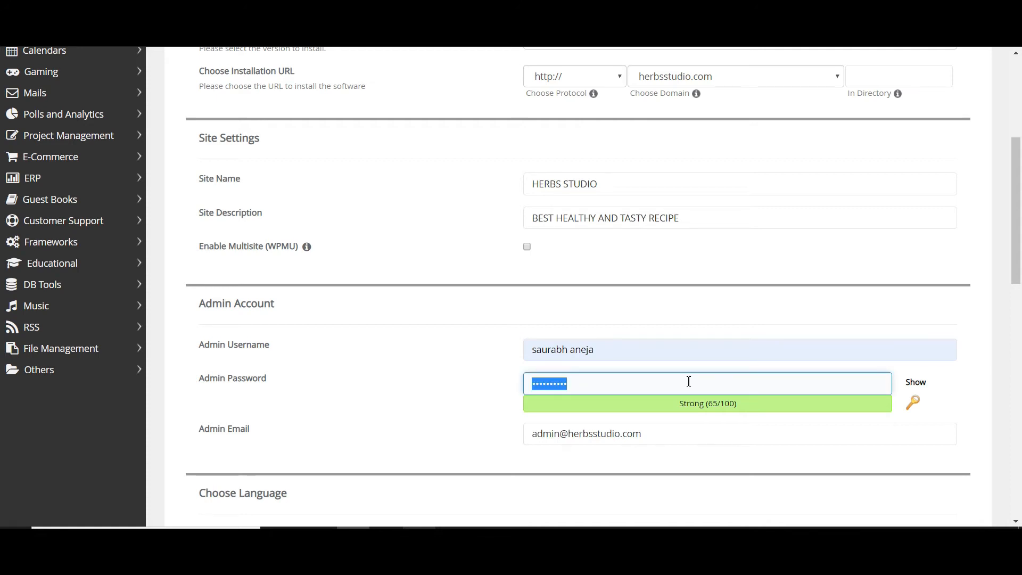
- Replace the default admin email with the site owner's e-mail address
scroll(688, 381, "down", 5)
triple_click(682, 197)
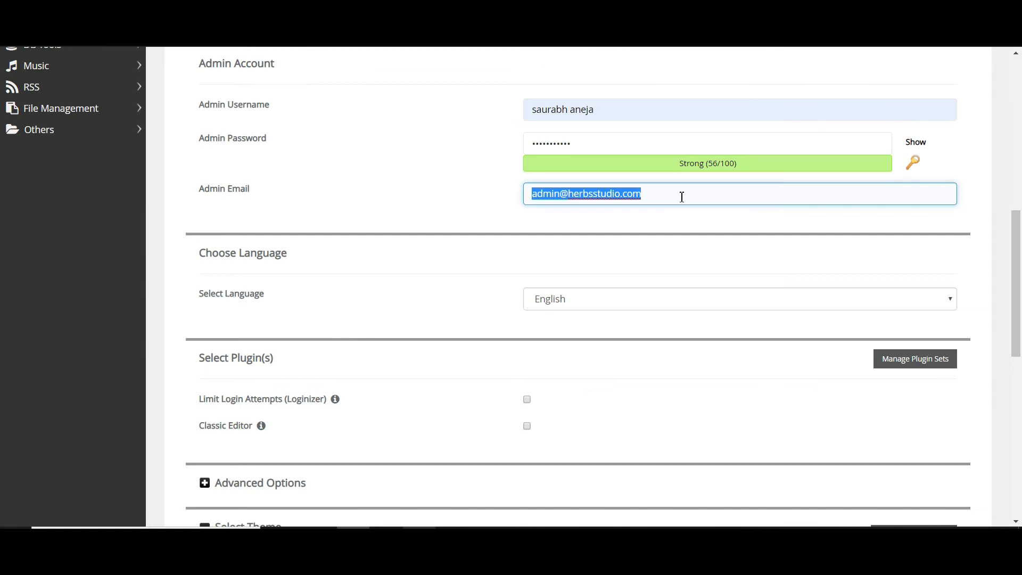
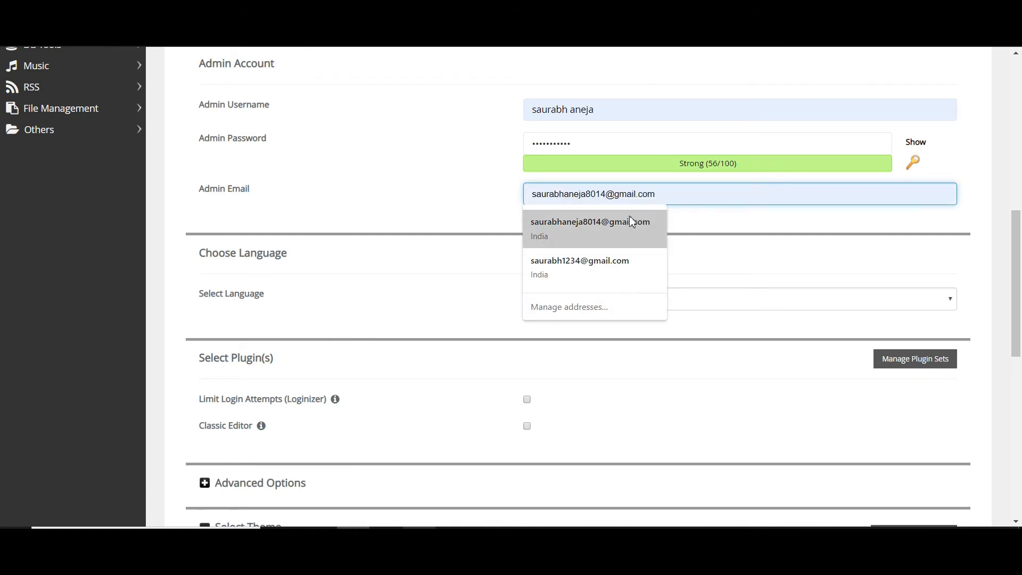
left_click(620, 226)
- Run the WordPress installation with the default theme and save the admin login in the browser
scroll(620, 226, "down", 10)
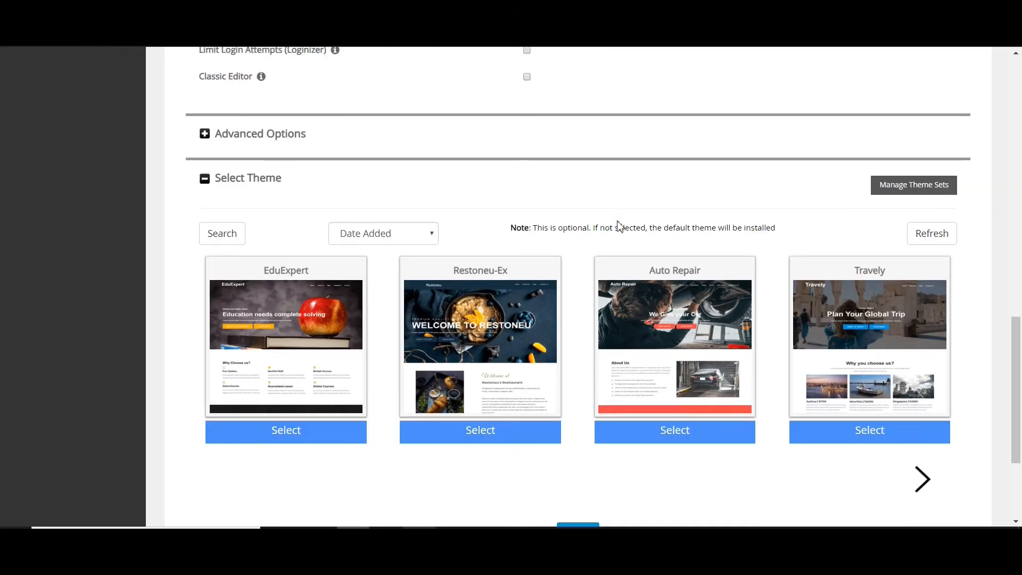
left_click(577, 360)
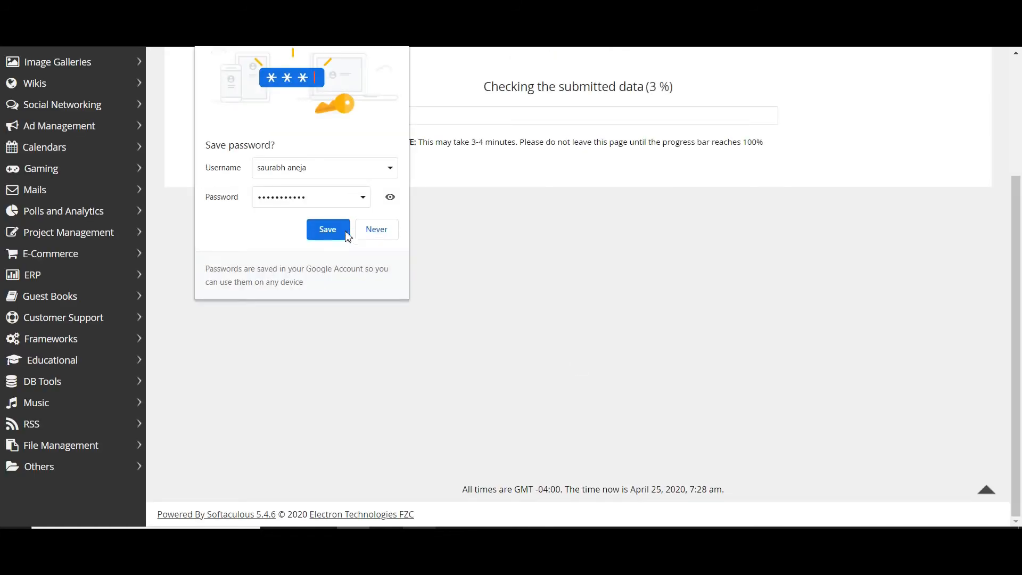
left_click(333, 230)
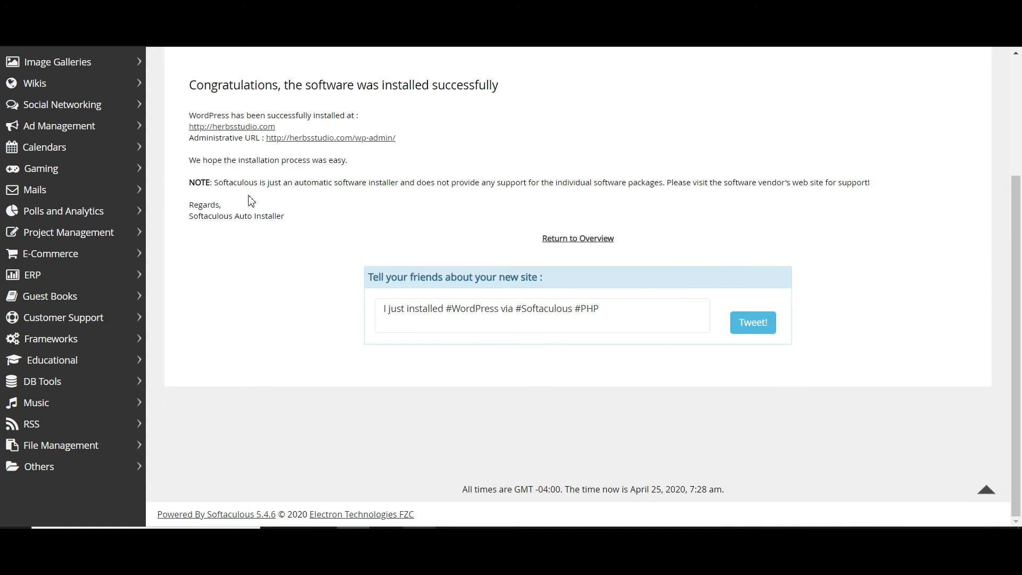
- Open the site's admin dashboard and hide the Site Health Status, At a Glance, Activity, Quick Draft, WordPress Events and News, and Welcome boxes
left_click(300, 139)
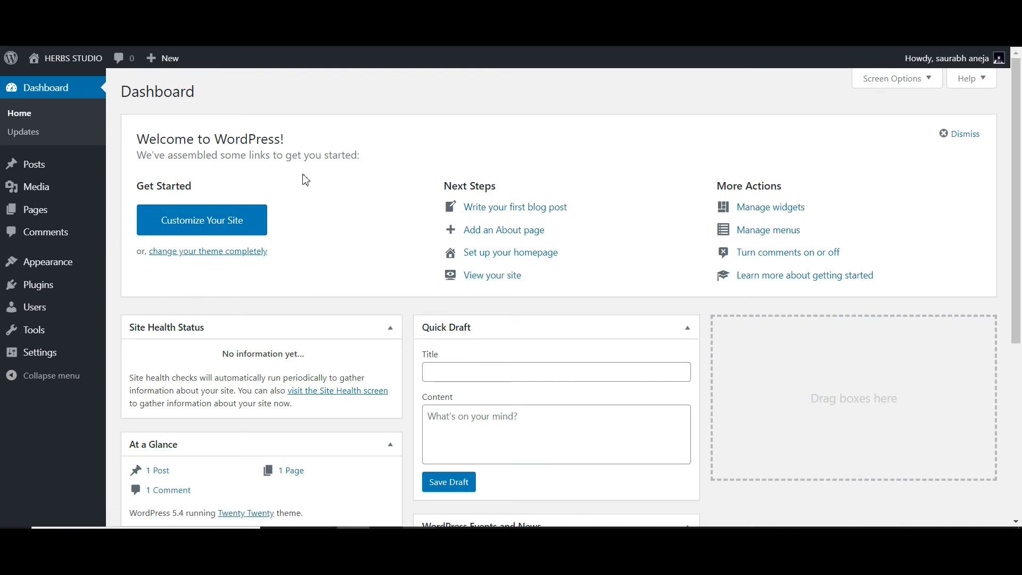
mouse_move(912, 58)
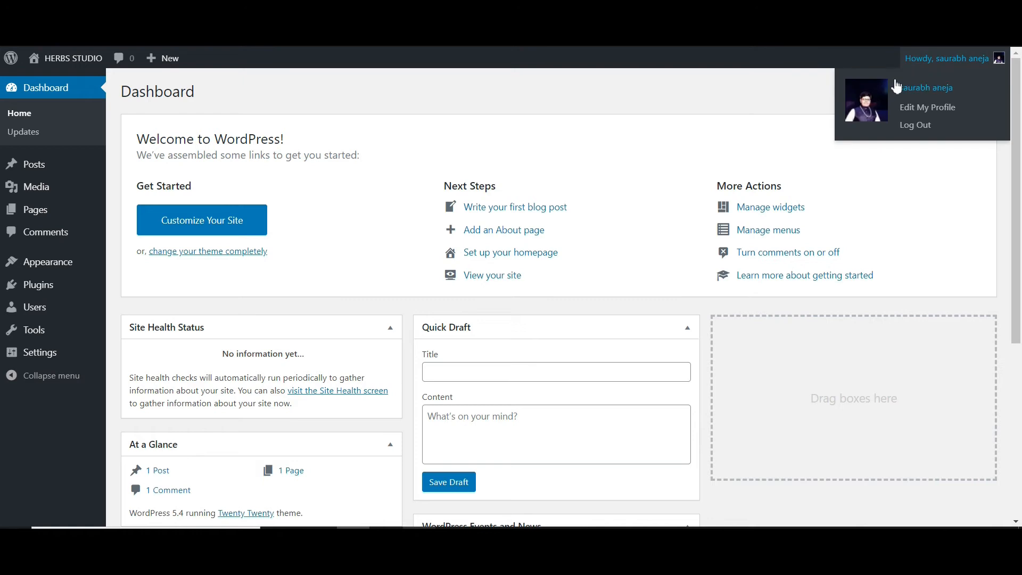
left_click(895, 81)
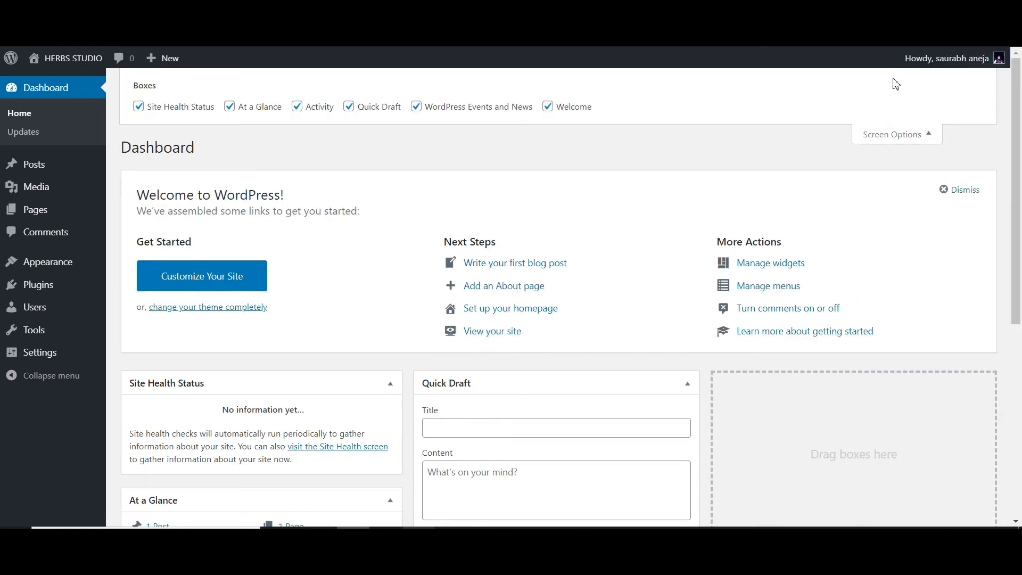
left_click(193, 113)
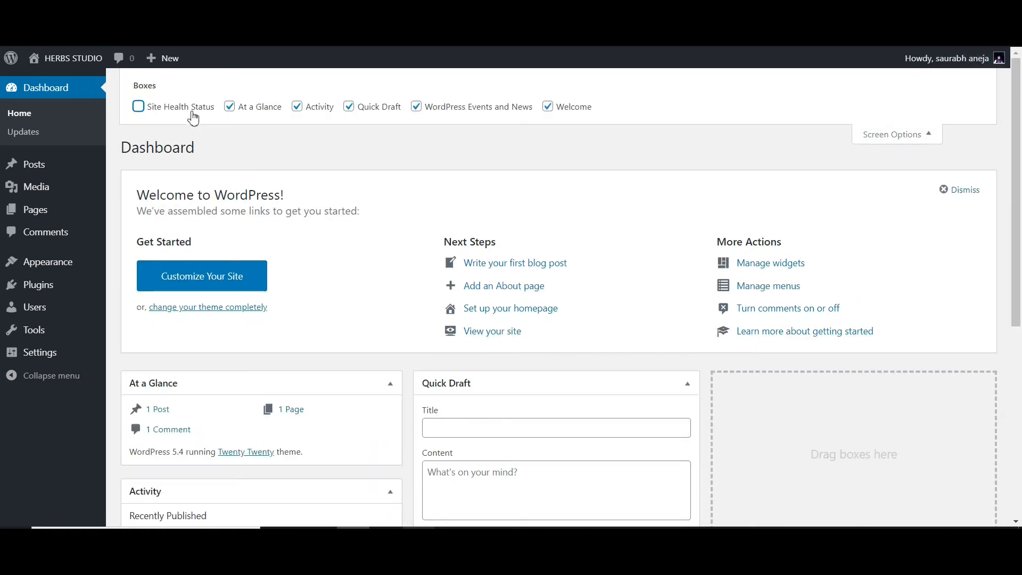
left_click(274, 113)
left_click(334, 109)
left_click(355, 109)
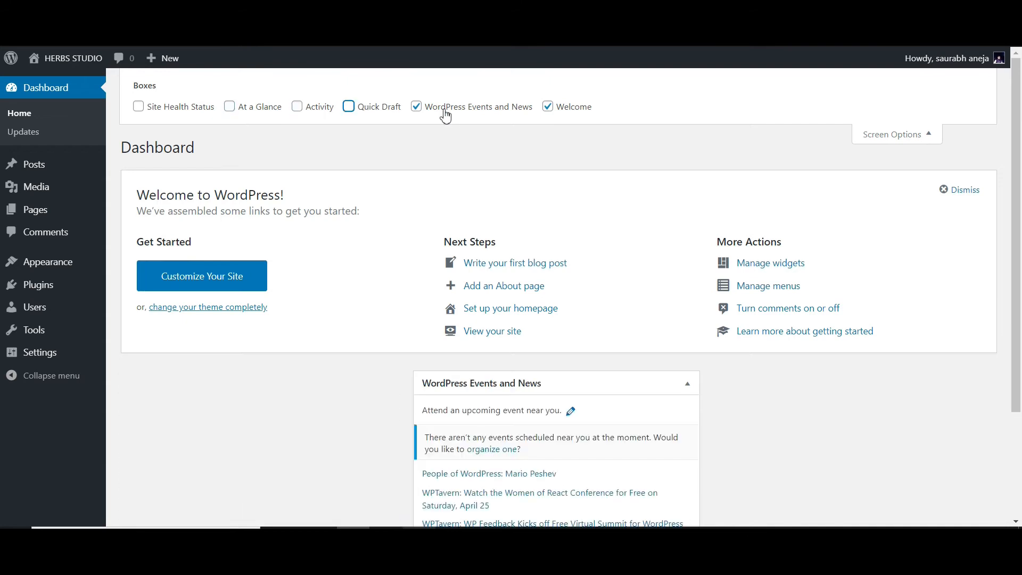
left_click(446, 115)
left_click(554, 114)
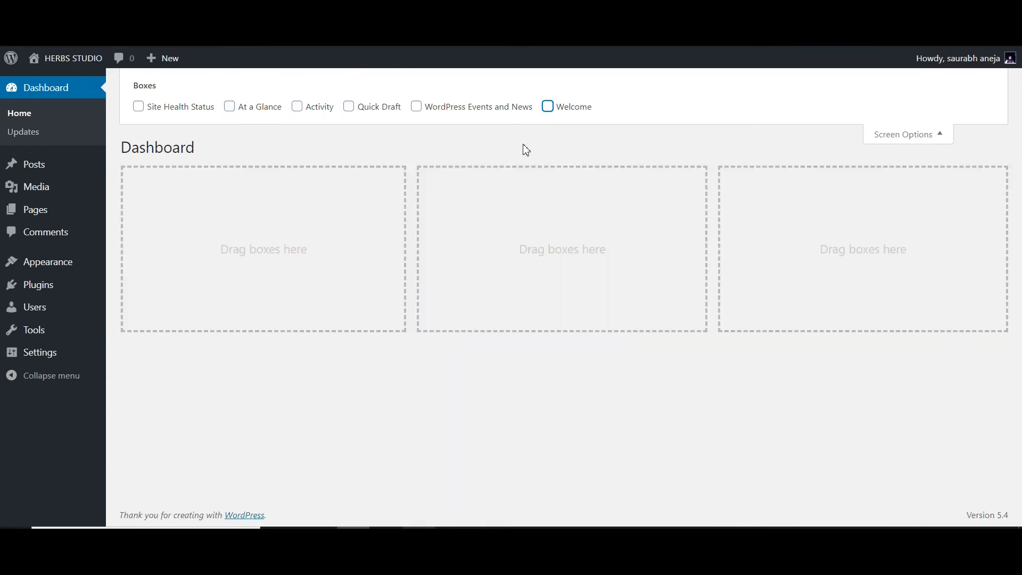
- Review the Posts, Comments and Appearance sections of the dashboard and open the installed themes page
mouse_move(47, 167)
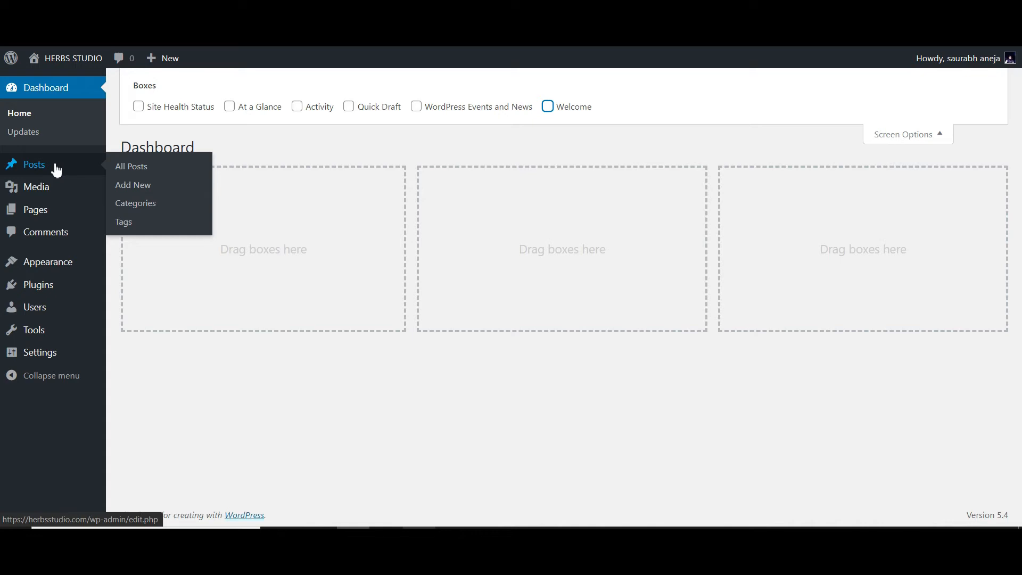
mouse_move(48, 211)
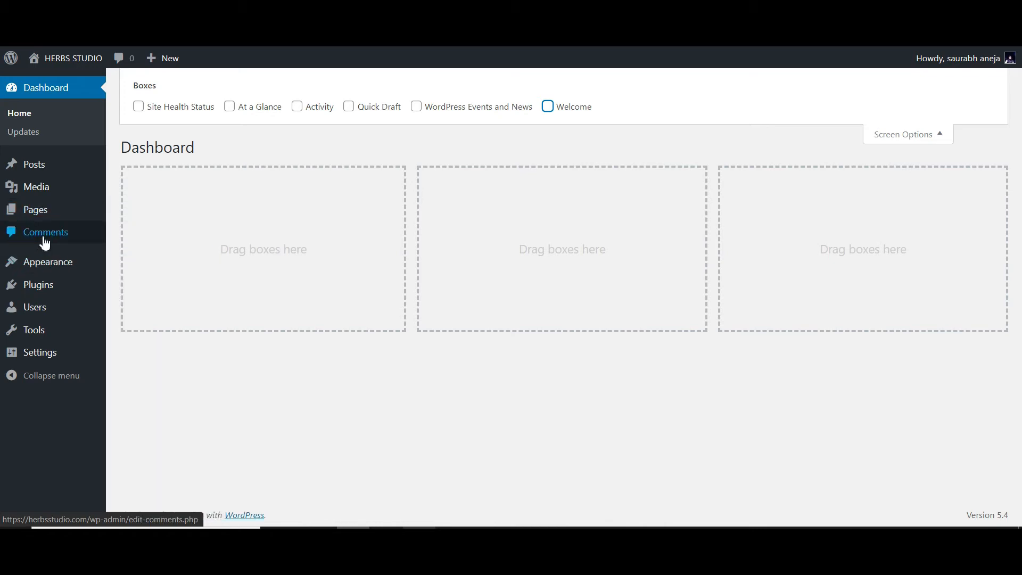
mouse_move(45, 267)
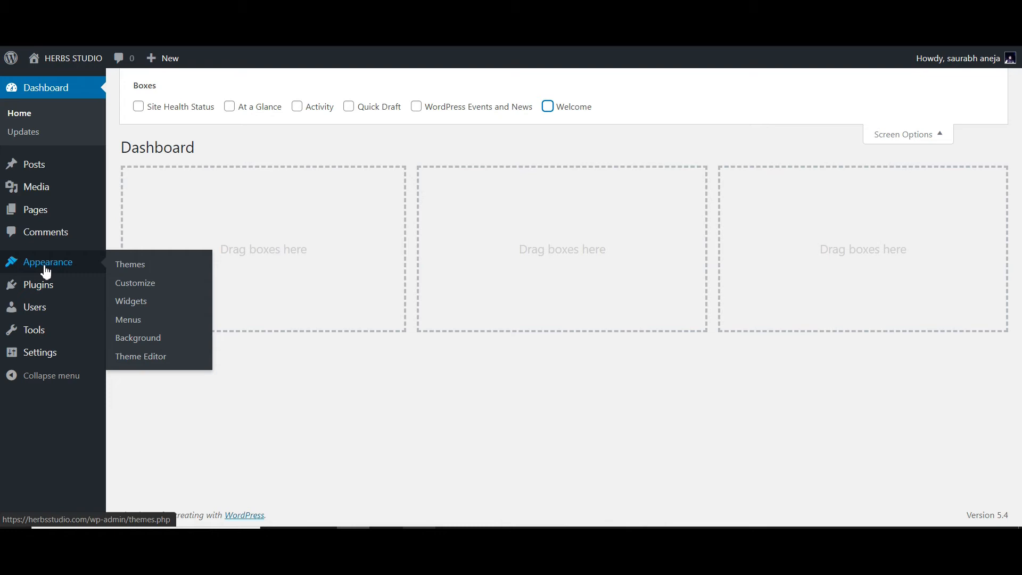
left_click(120, 270)
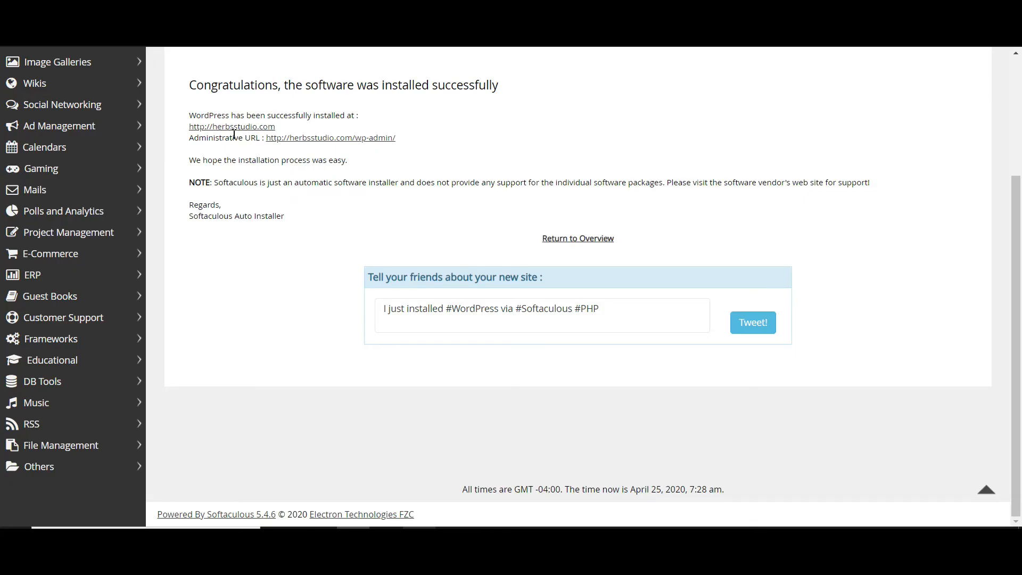
- Open the live site herbsstudio.com from the installation summary and look through its default homepage
left_click(234, 127)
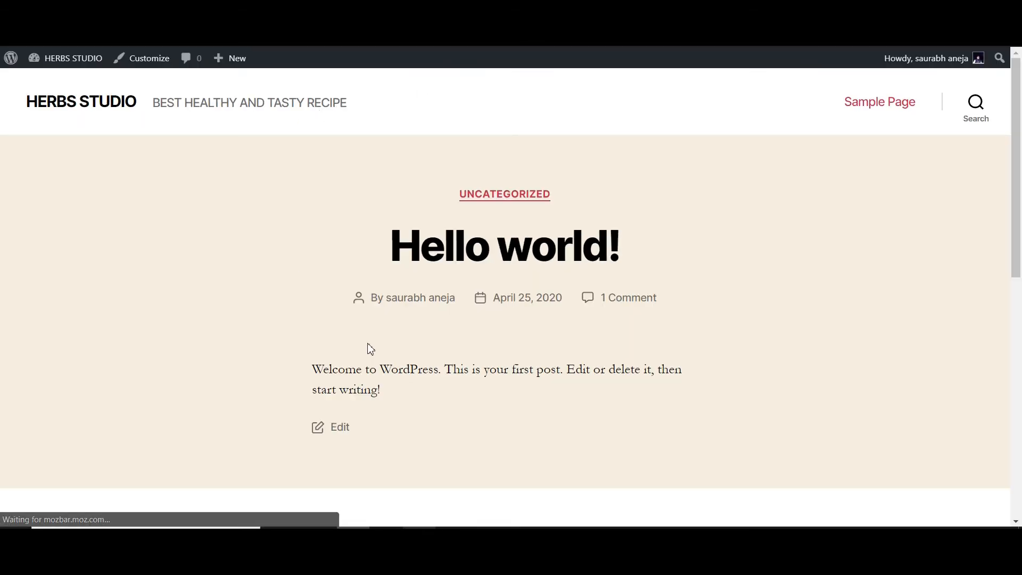
scroll(368, 346, "down", 5)
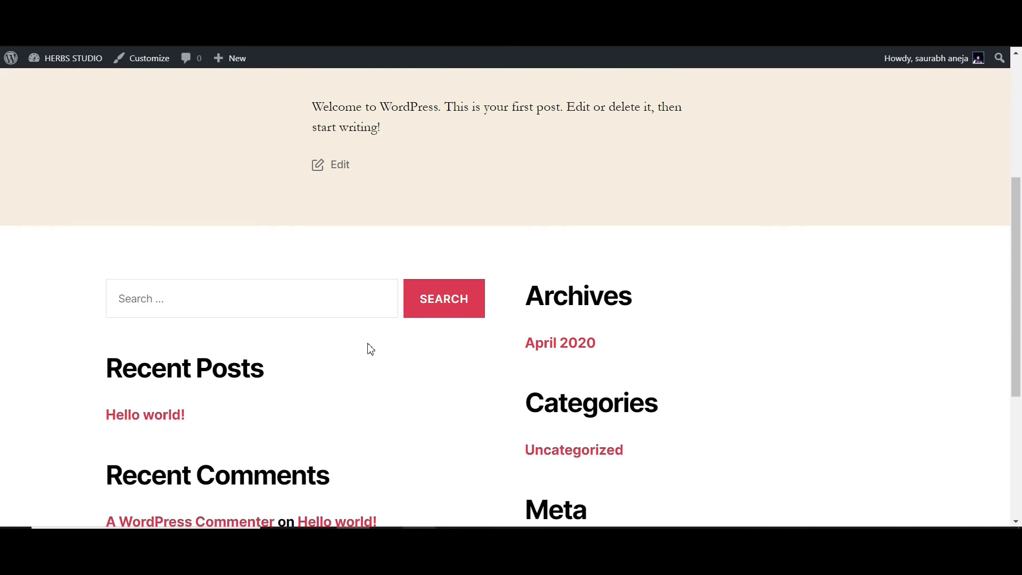
scroll(371, 348, "up", 5)
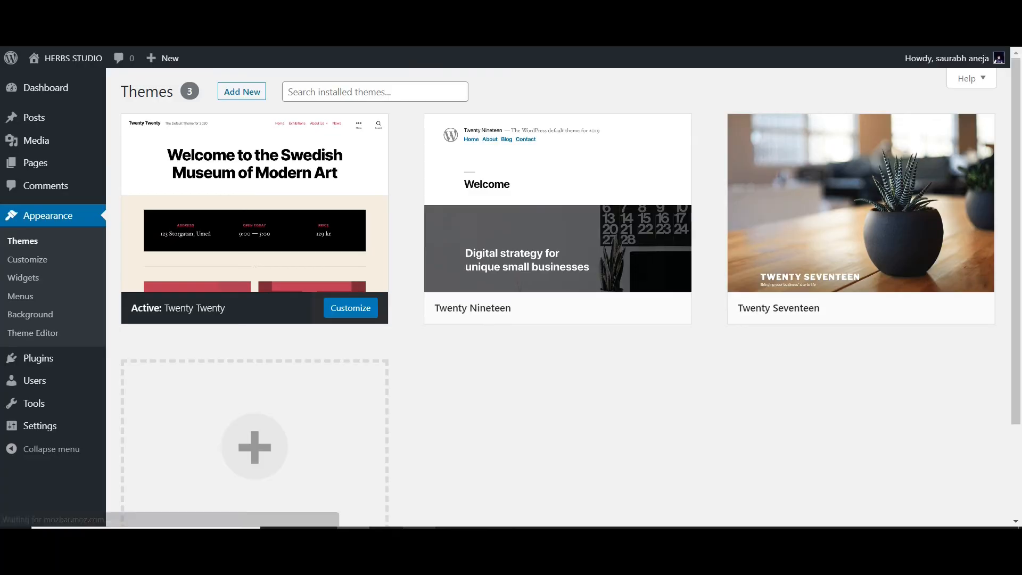
- View the details of the active Twenty Twenty theme on the installed themes page and close them
left_click(260, 207)
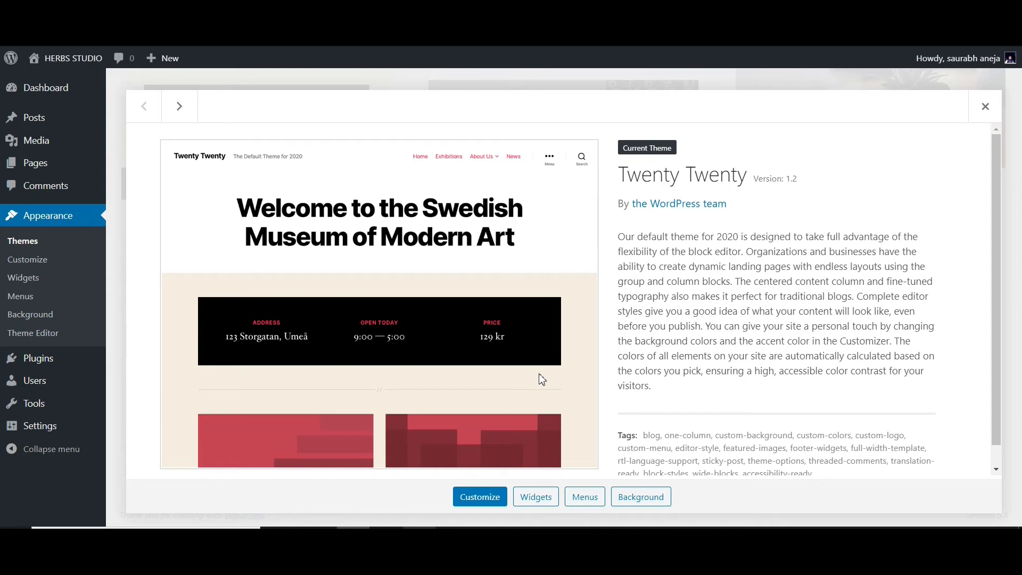
scroll(541, 378, "down", 1)
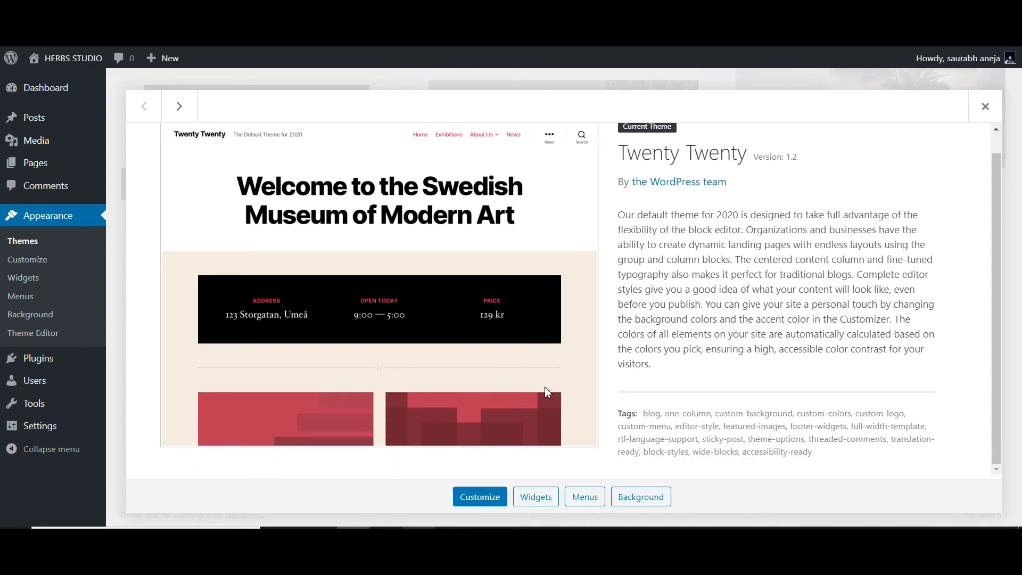
left_click(984, 109)
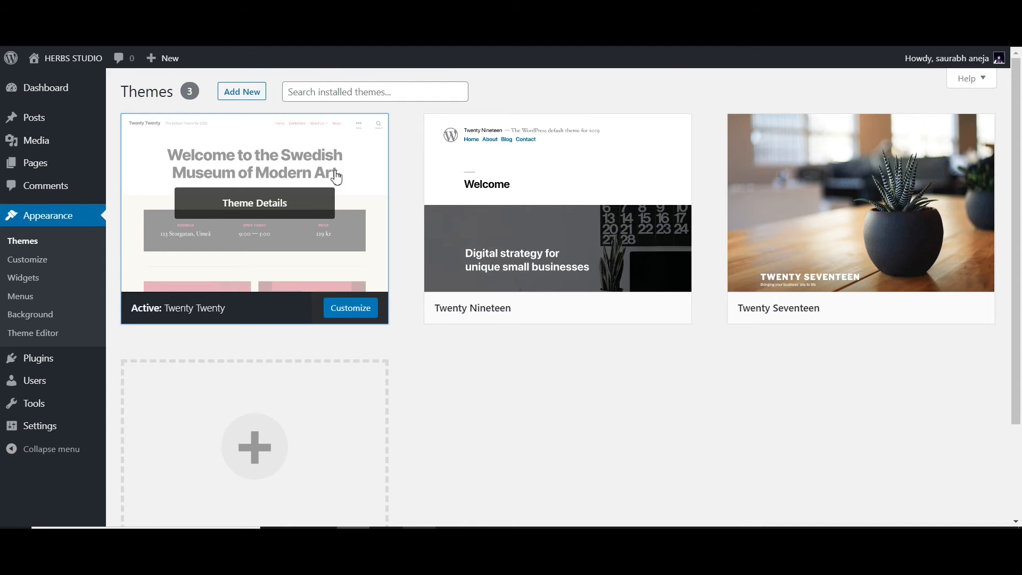
- Search the theme directory for COLORMAG, and install and activate the ColorMag theme
left_click(241, 93)
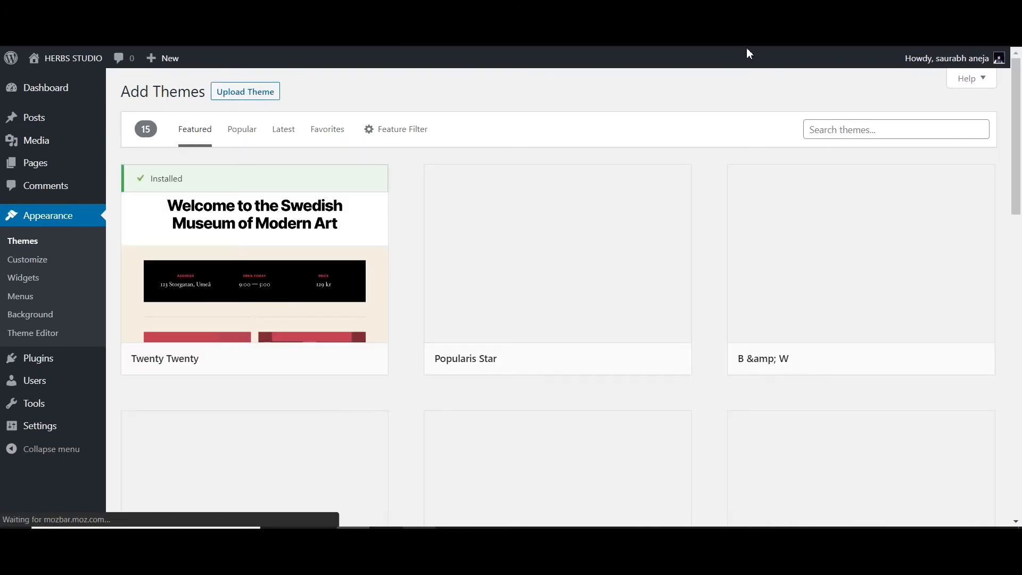
left_click(850, 130)
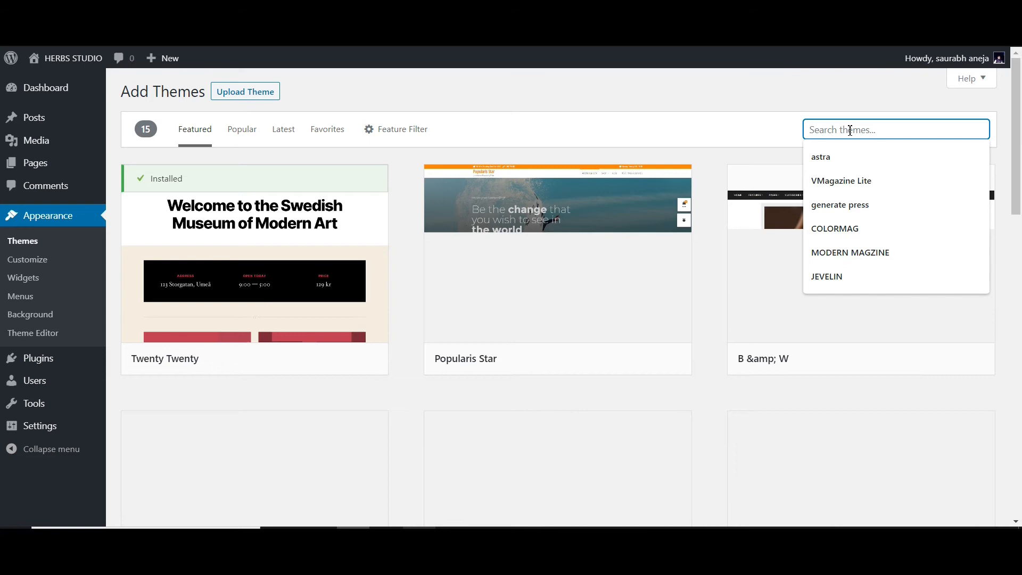
left_click(834, 228)
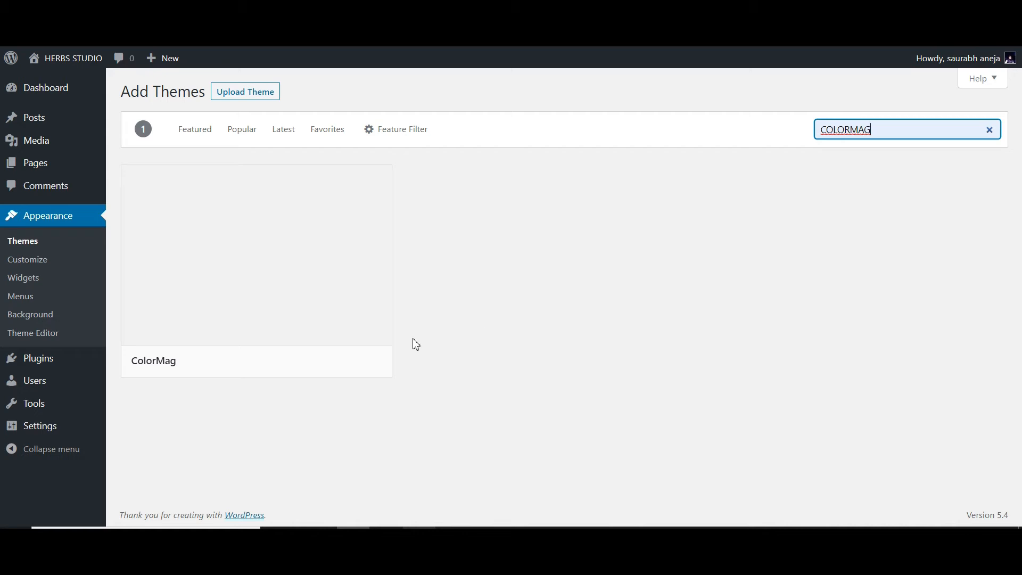
mouse_move(349, 349)
left_click(313, 361)
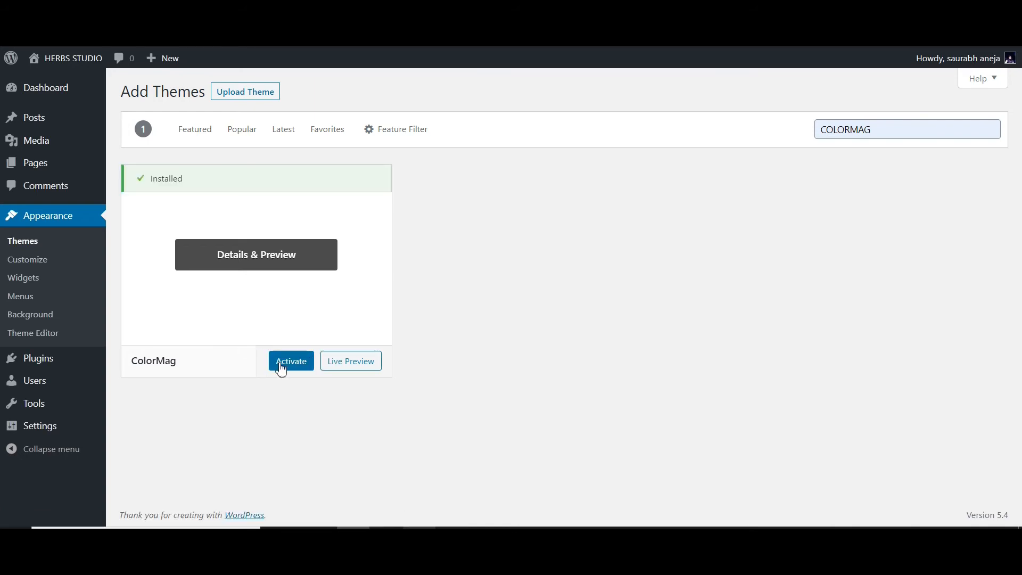
left_click(282, 366)
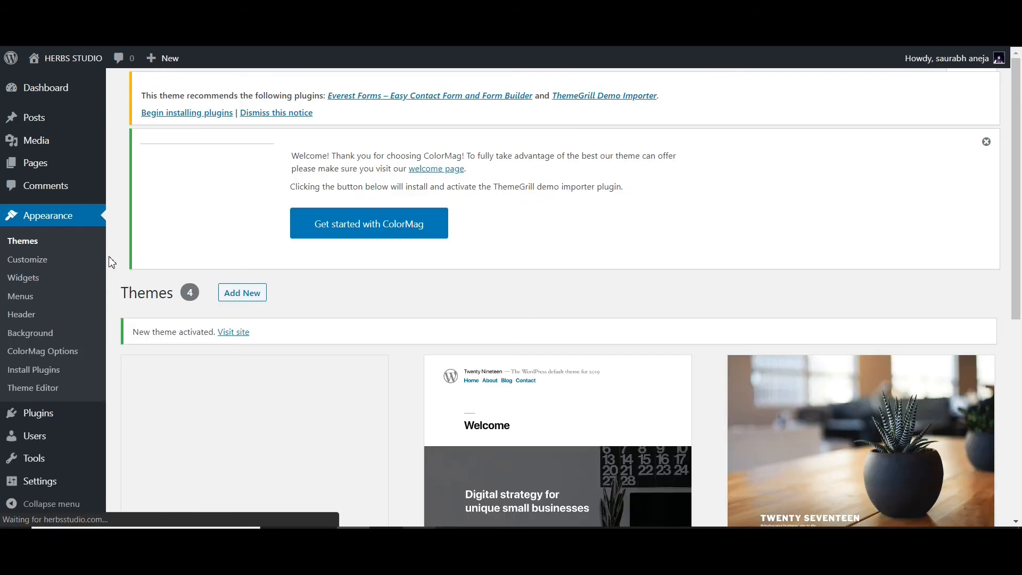
- Delete the unused Twenty Nineteen theme from the installed themes
scroll(308, 355, "down", 3)
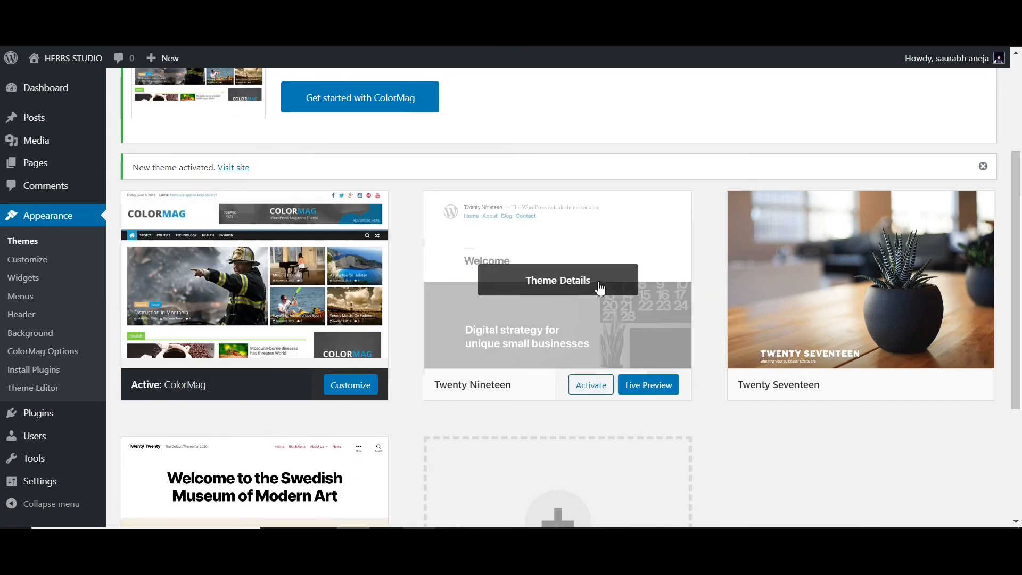
left_click(597, 285)
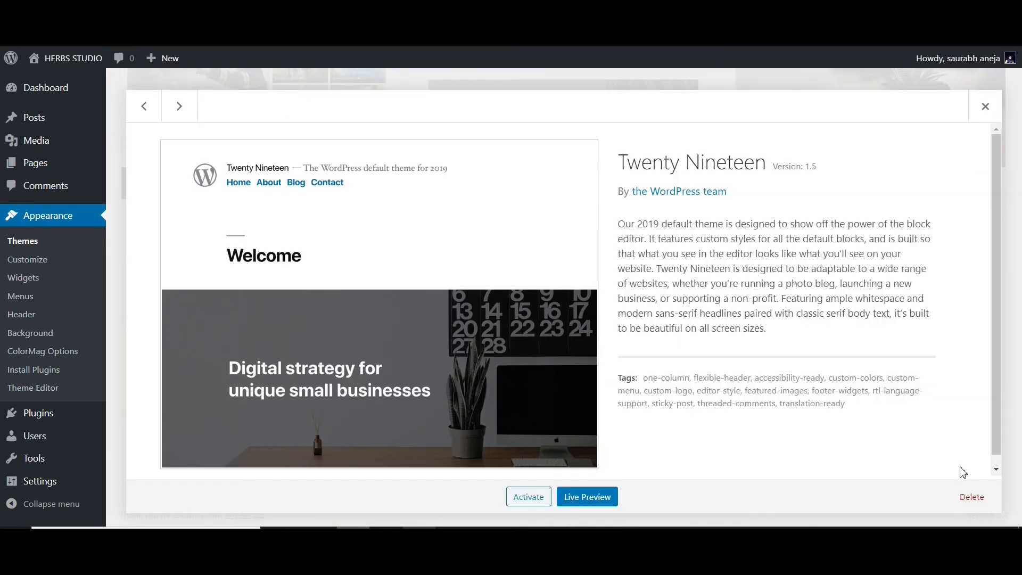
left_click(971, 496)
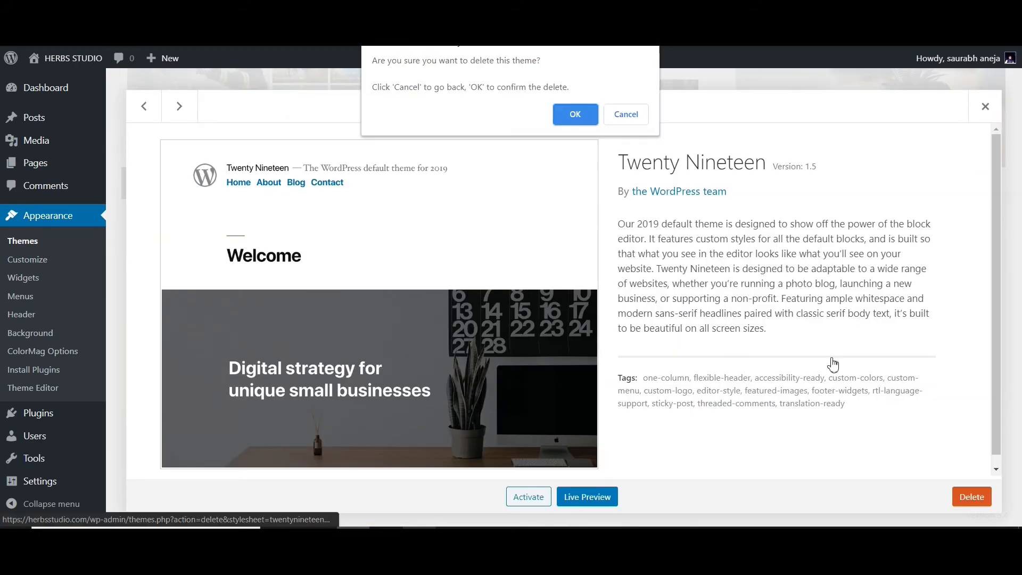
left_click(587, 116)
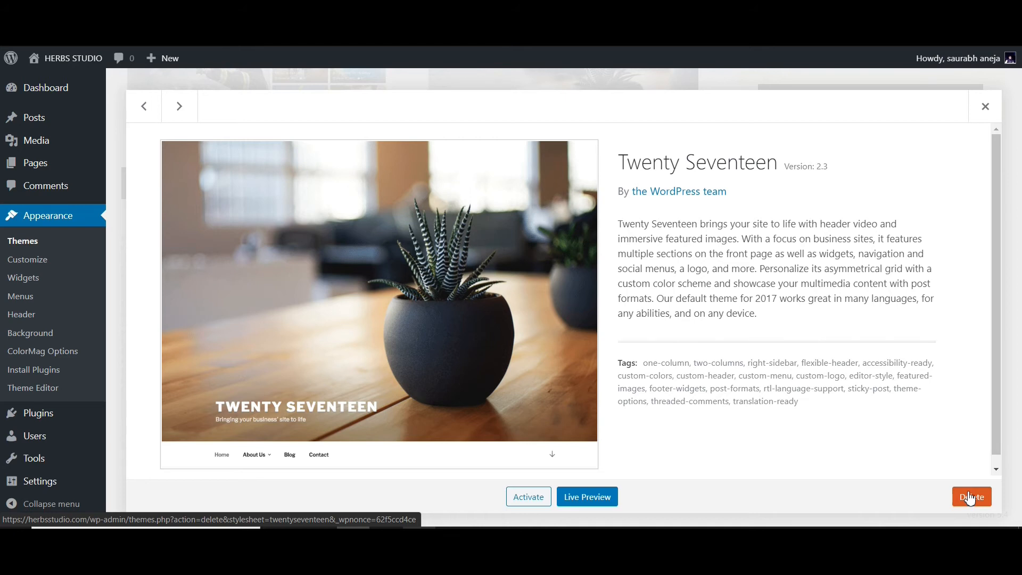
- Delete the unused Twenty Seventeen and Twenty Twenty themes, confirming each deletion
left_click(969, 498)
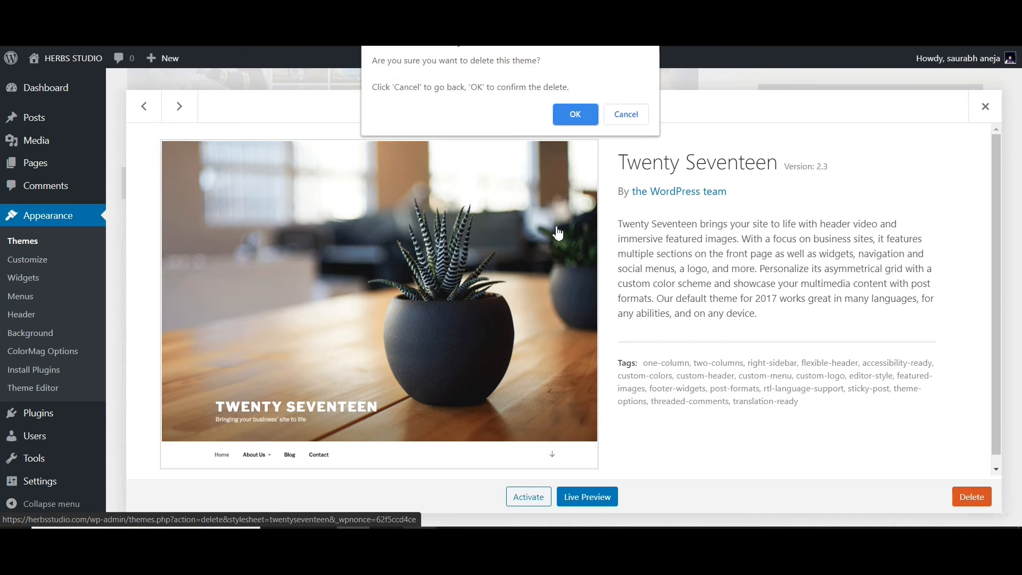
left_click(575, 114)
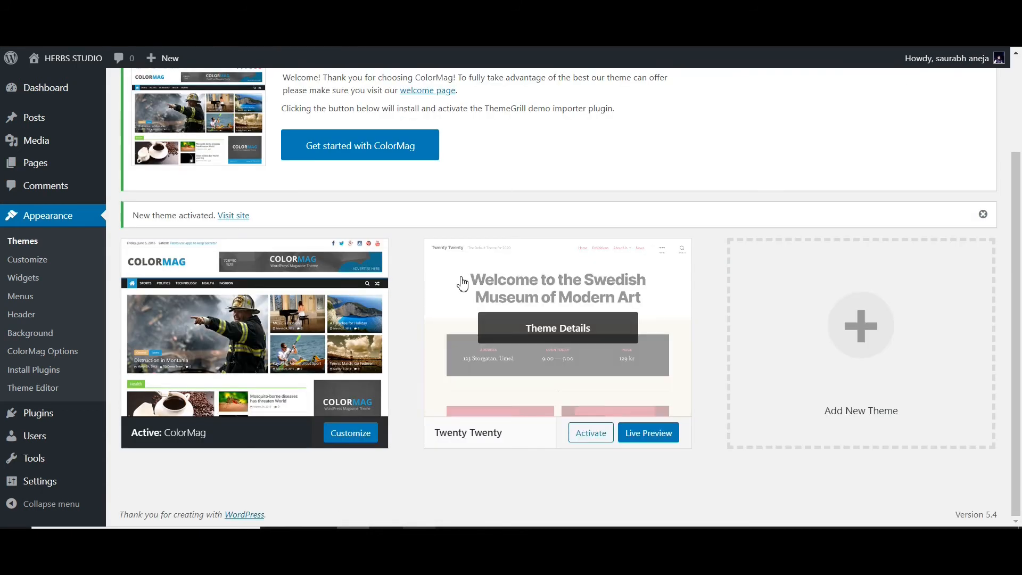
left_click(539, 305)
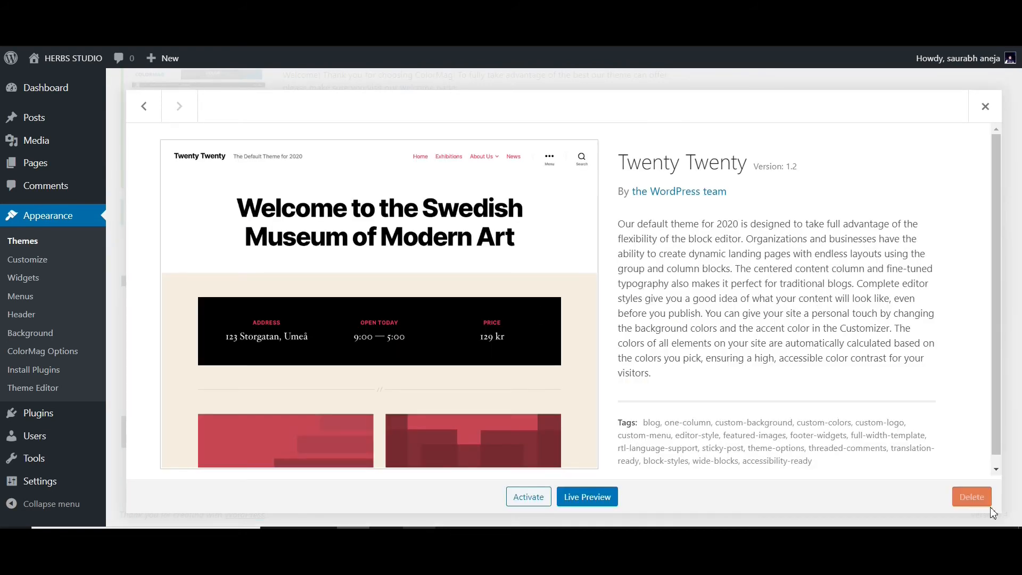
left_click(971, 496)
left_click(584, 124)
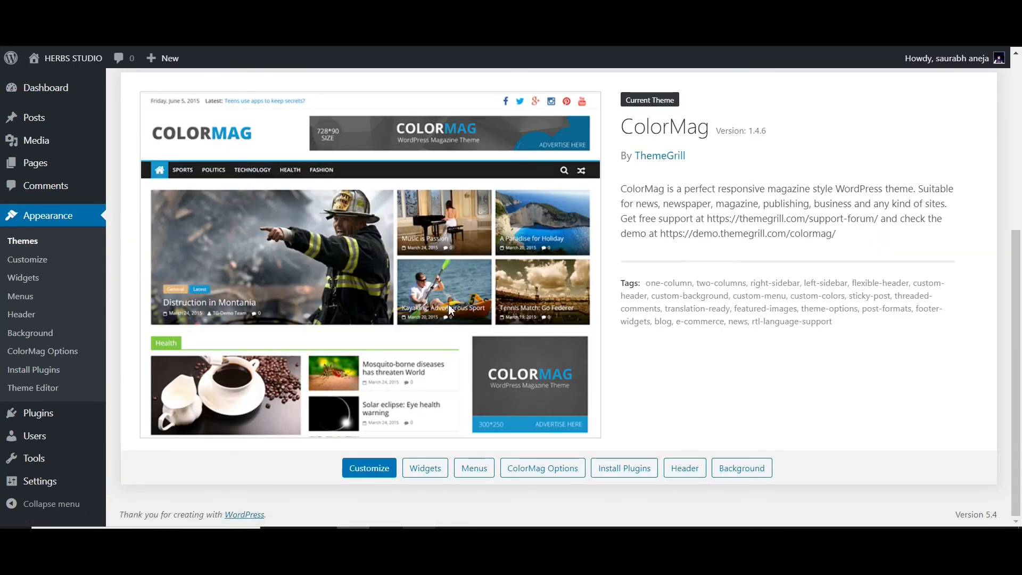
- Install the ThemeGrill demo importer from the ColorMag welcome notice and look through the available free and Pro demos
scroll(449, 309, "up", 3)
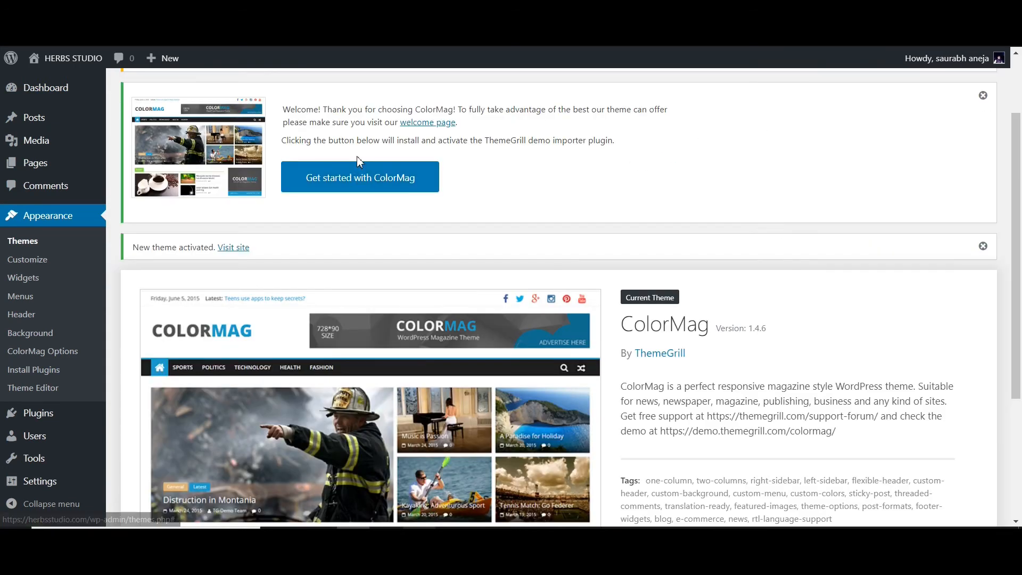
left_click(352, 190)
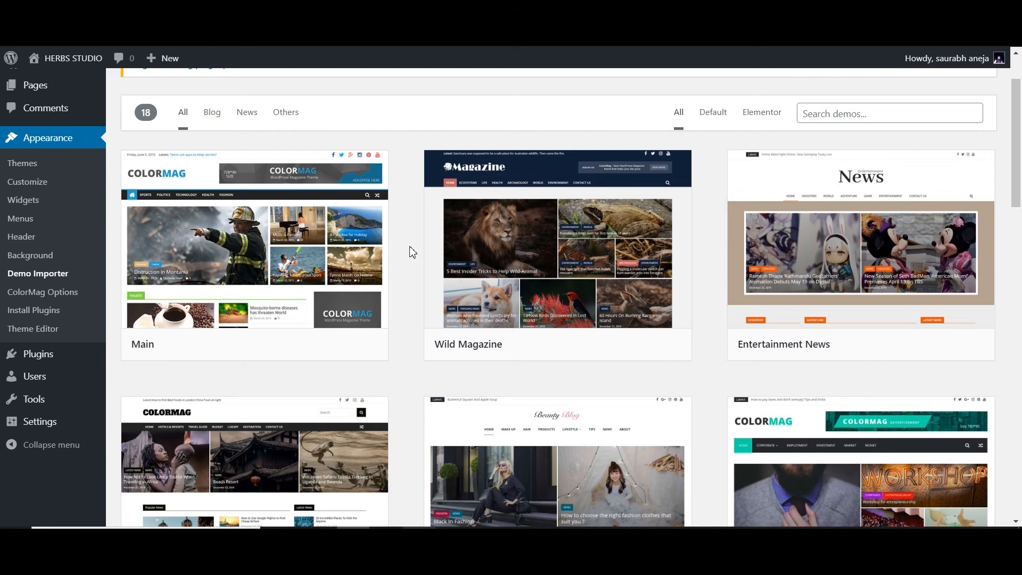
scroll(412, 252, "down", 2)
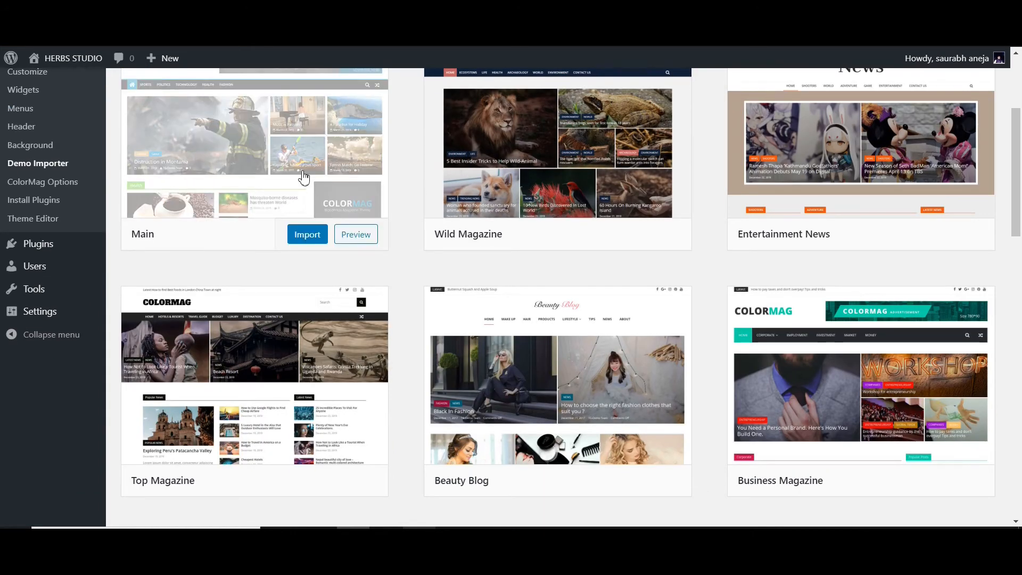
scroll(294, 171, "down", 2)
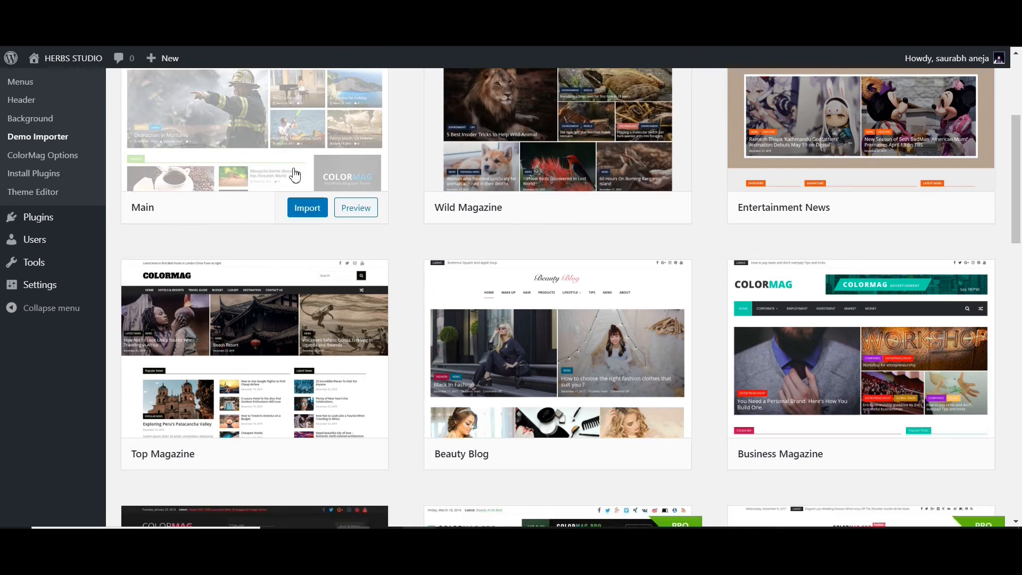
scroll(295, 174, "down", 3)
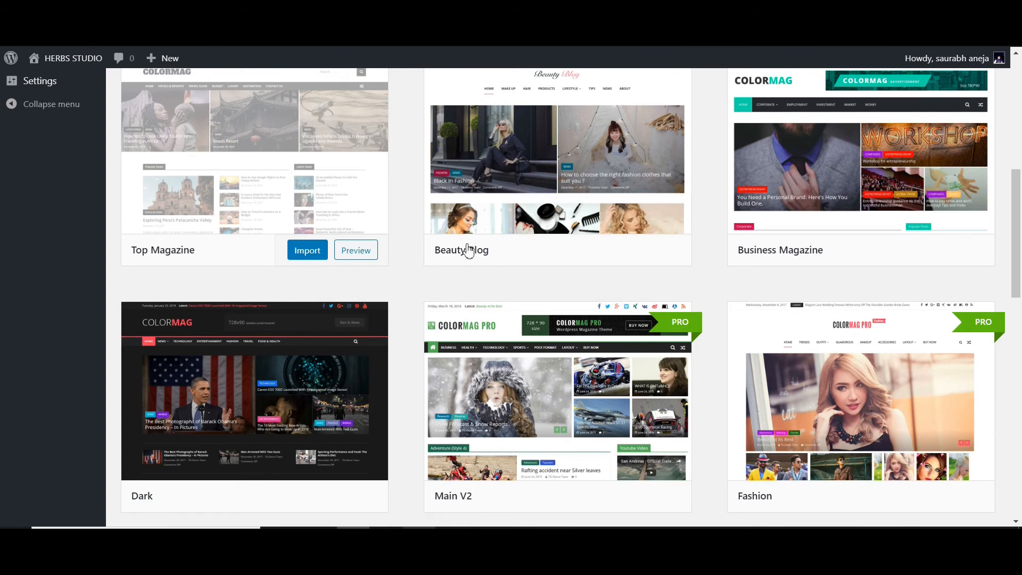
scroll(584, 267, "down", 3)
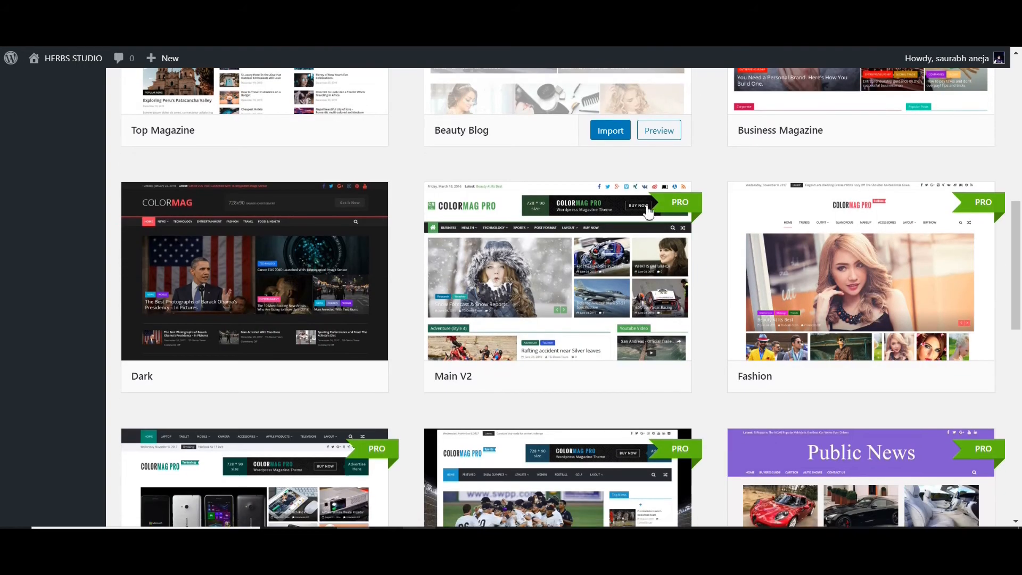
- Open the Main V2 Pro demo's purchase page, compare the ColorMag Free and Pro features, and return to the demo list
left_click(691, 207)
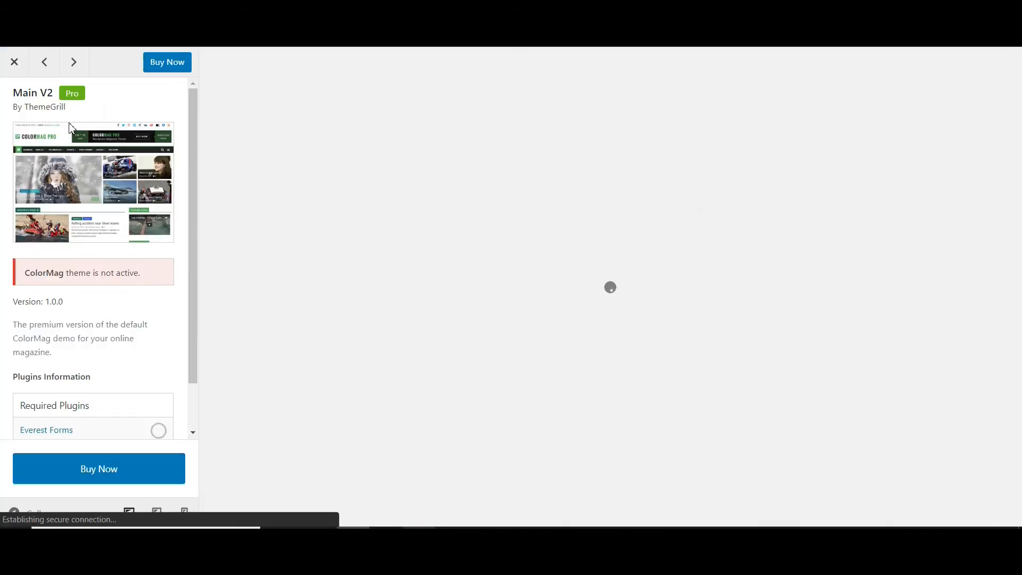
left_click(166, 63)
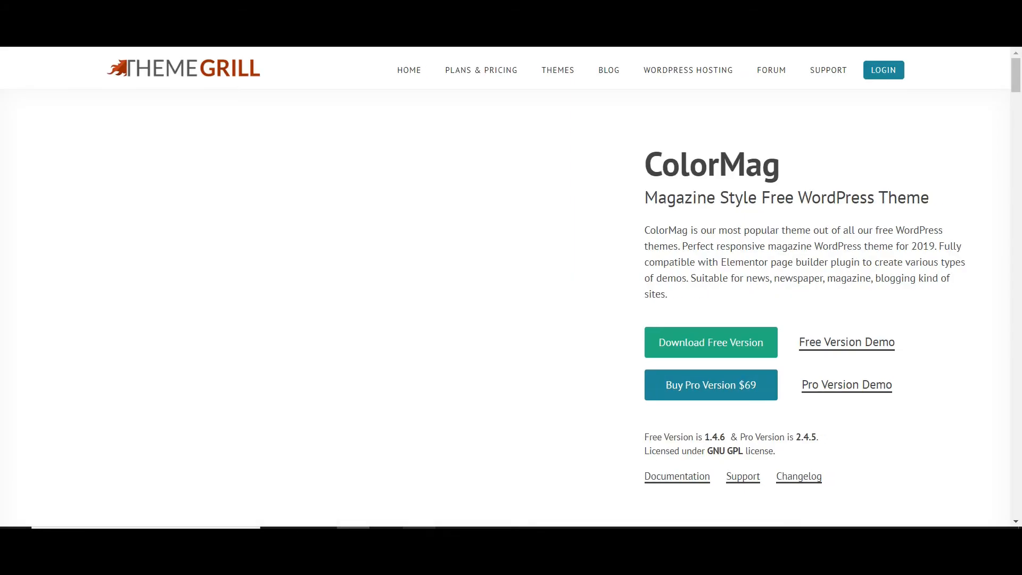
scroll(628, 276, "down", 13)
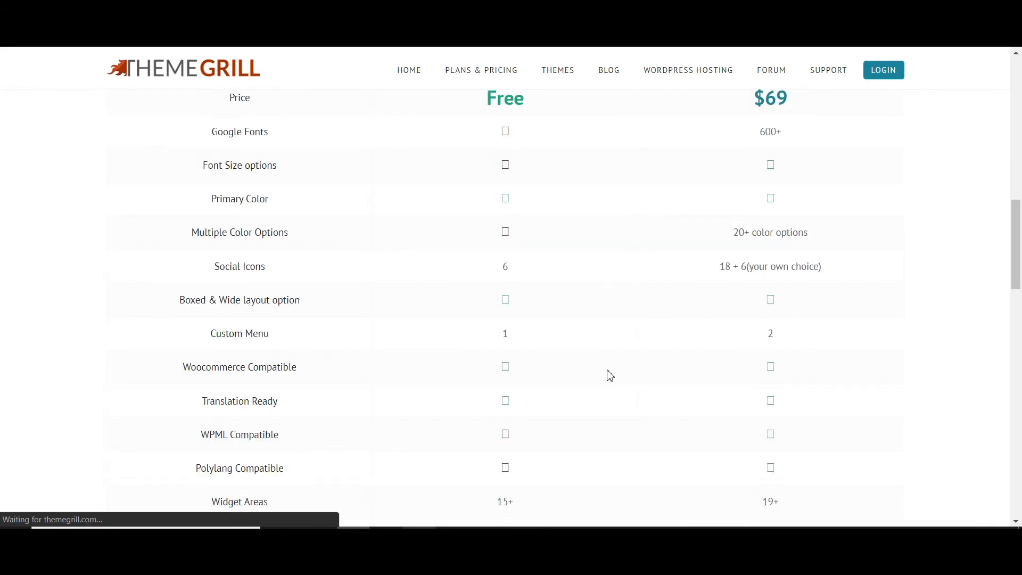
scroll(624, 330, "up", 2)
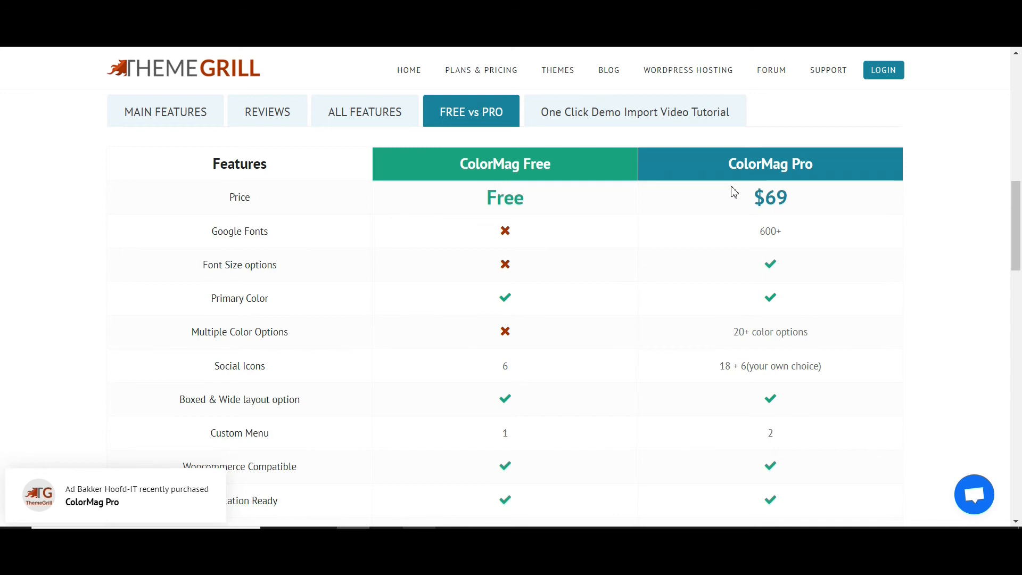
scroll(734, 192, "down", 2)
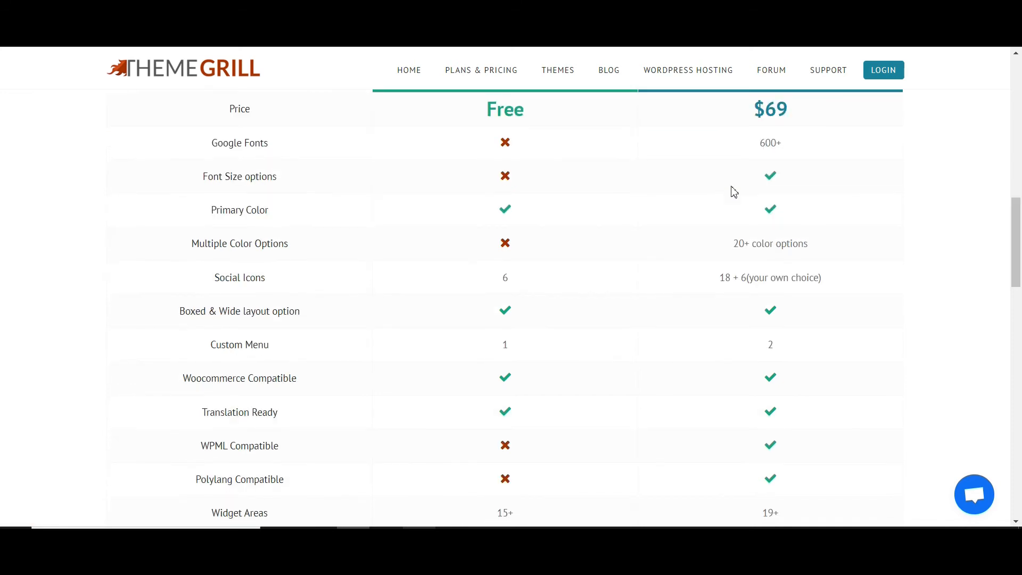
scroll(733, 192, "down", 1)
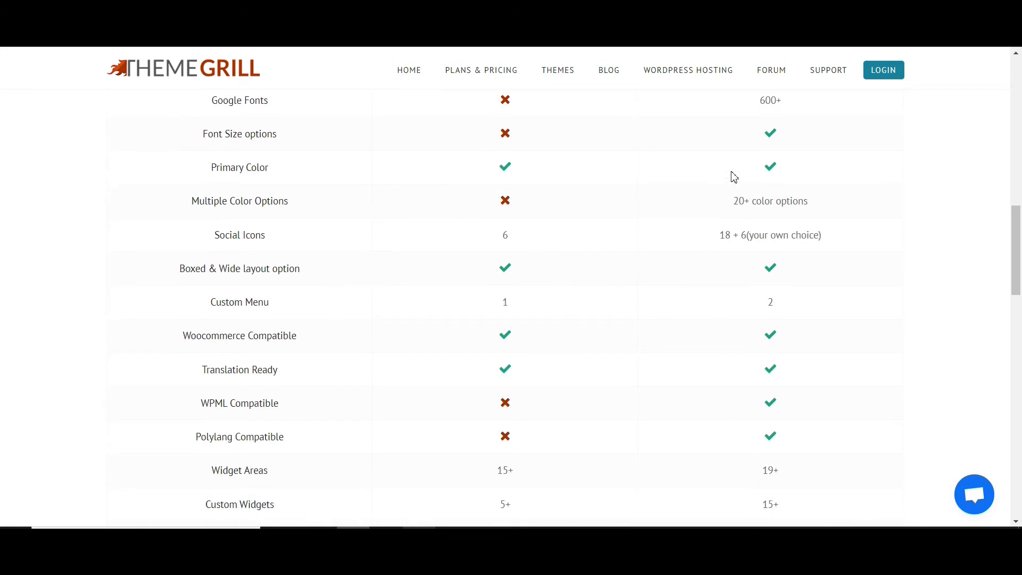
scroll(743, 236, "down", 1)
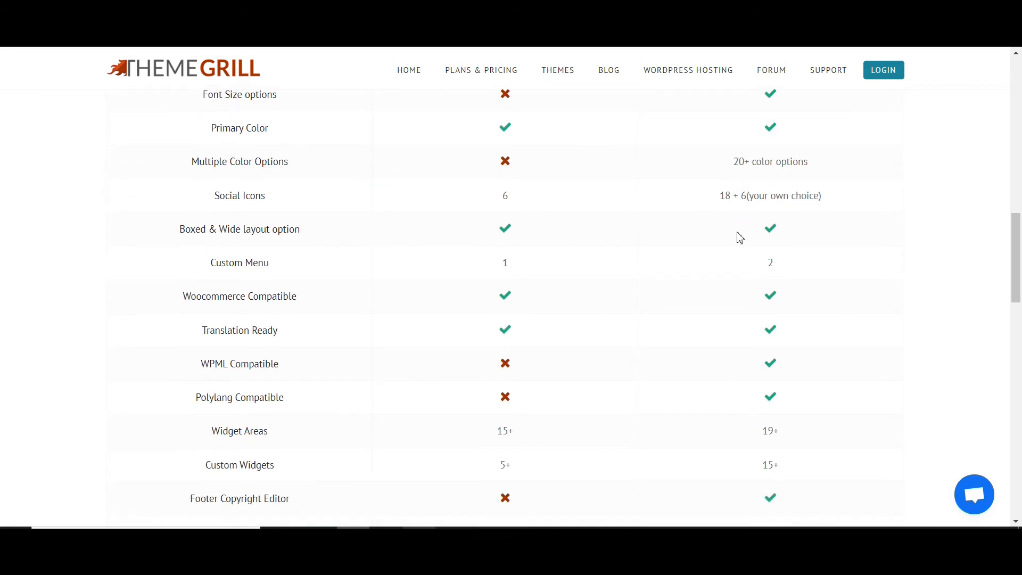
scroll(740, 238, "down", 2)
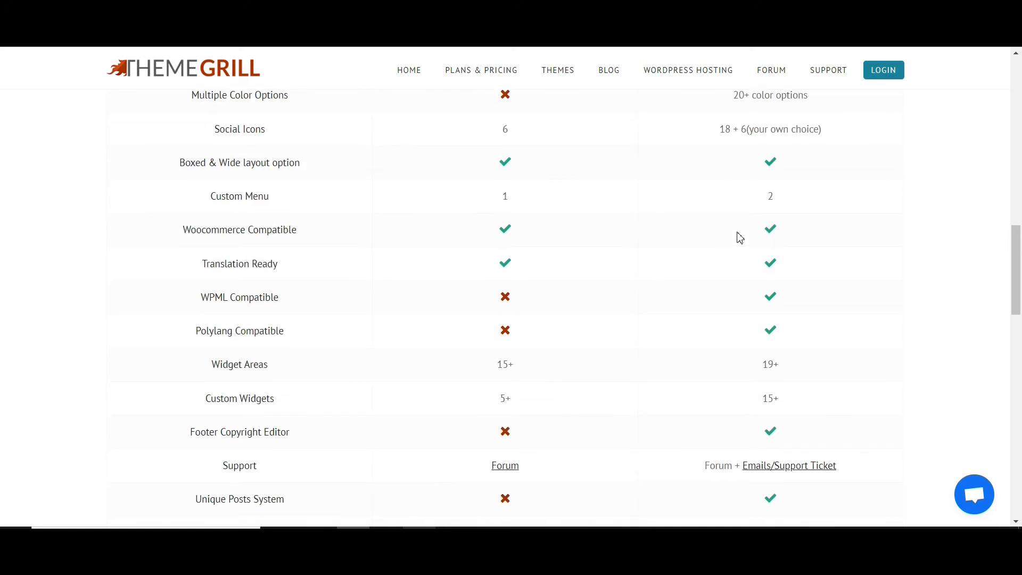
key("ctrl+w")
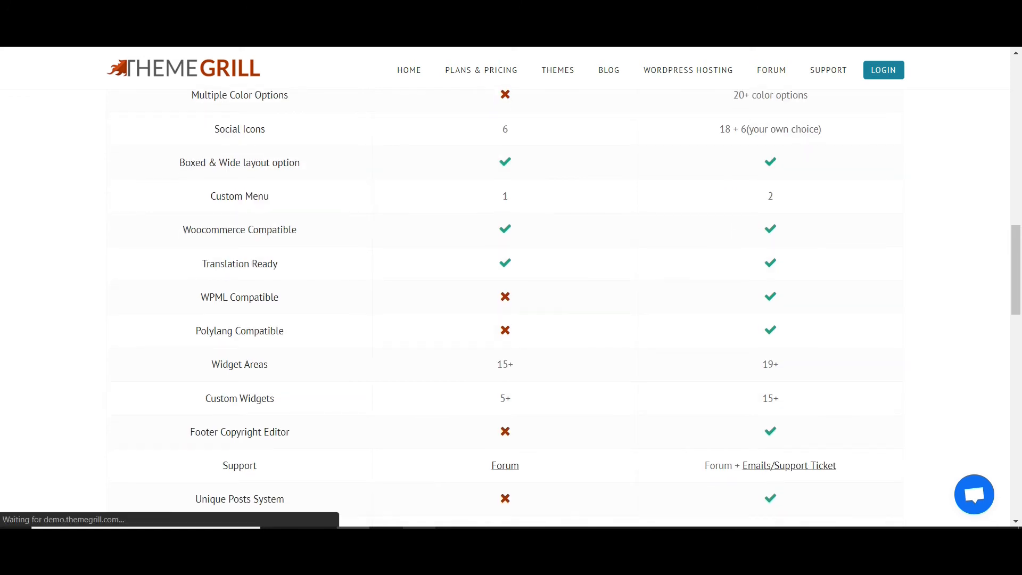
left_click(15, 62)
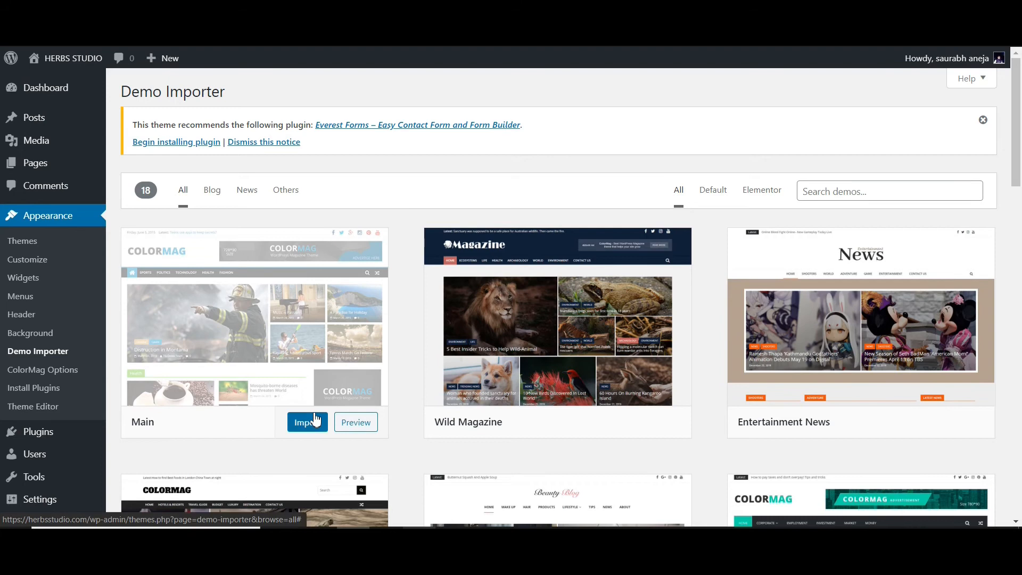
- Import the Main ColorMag demo into the site and confirm the import
left_click(308, 422)
left_click(673, 364)
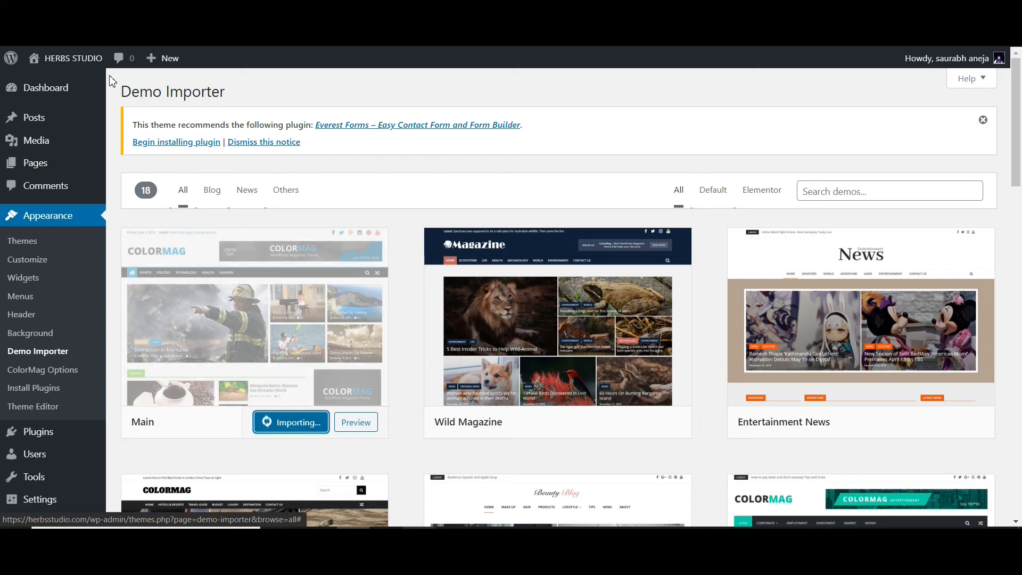
scroll(409, 381, "down", 1)
scroll(409, 382, "down", 3)
scroll(408, 381, "up", 4)
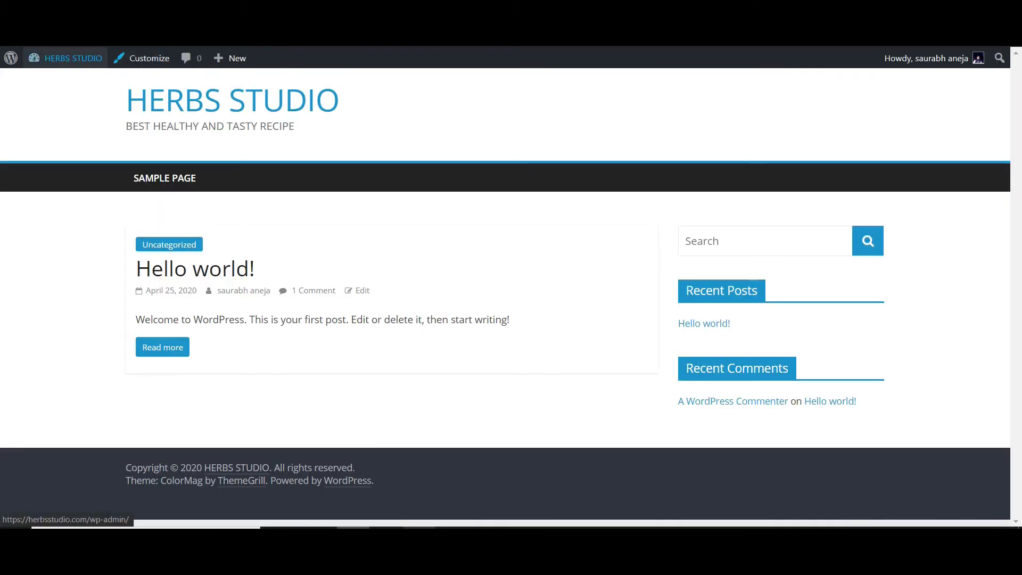
- Reload the live site and look through the homepage with the imported demo content
key("F5")
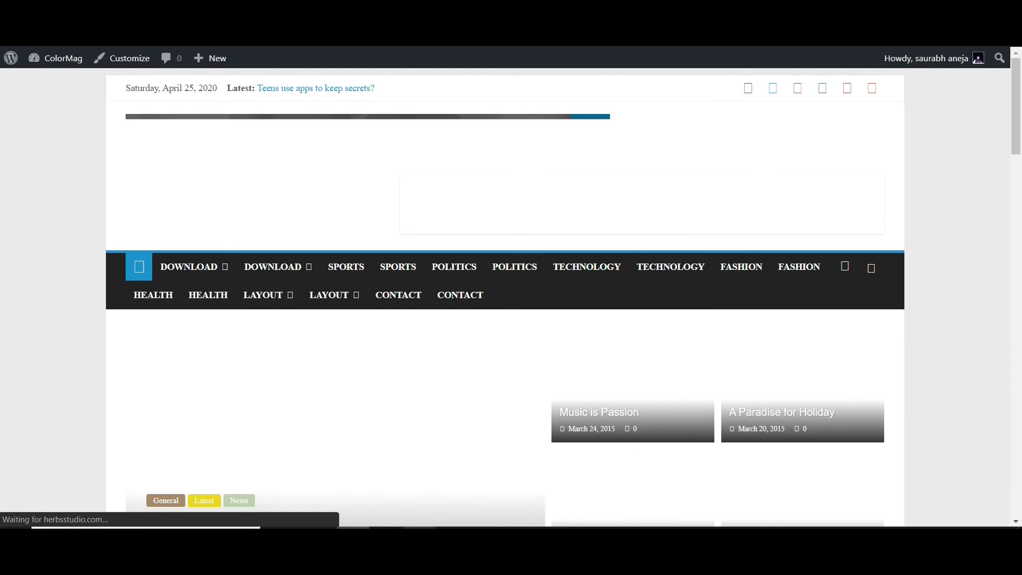
scroll(240, 120, "down", 2)
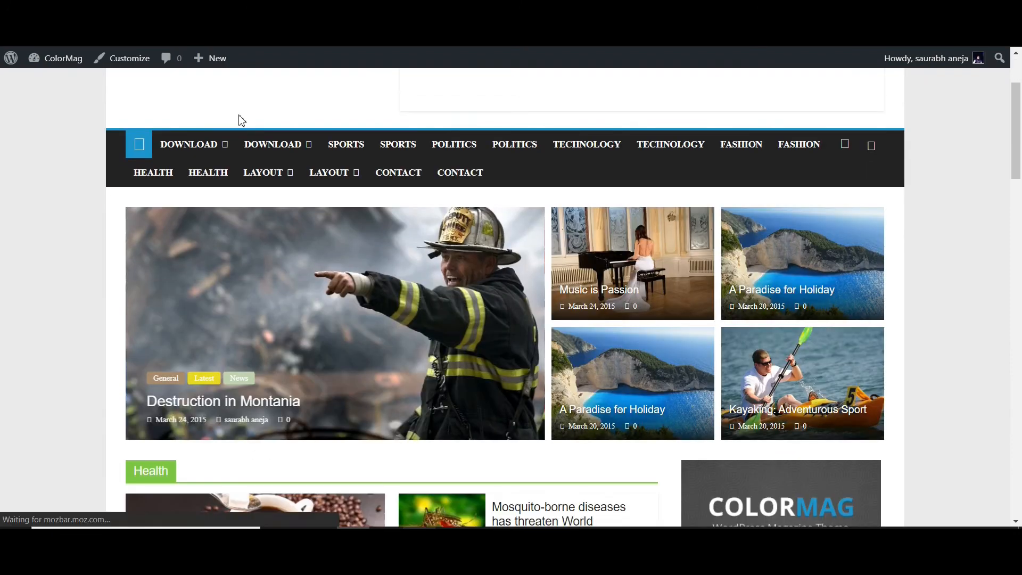
scroll(415, 243, "down", 1)
scroll(413, 241, "up", 3)
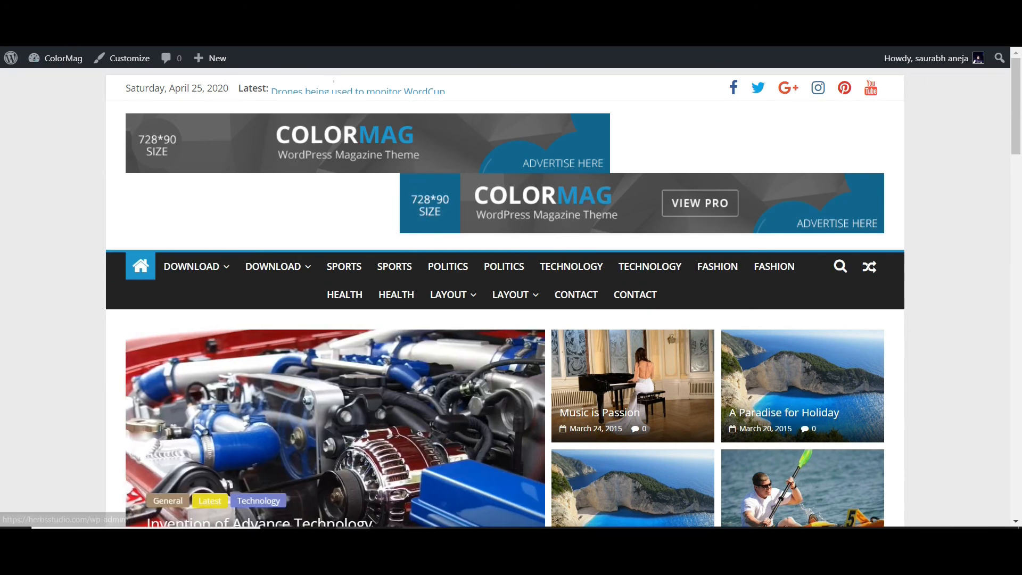
scroll(149, 282, "down", 7)
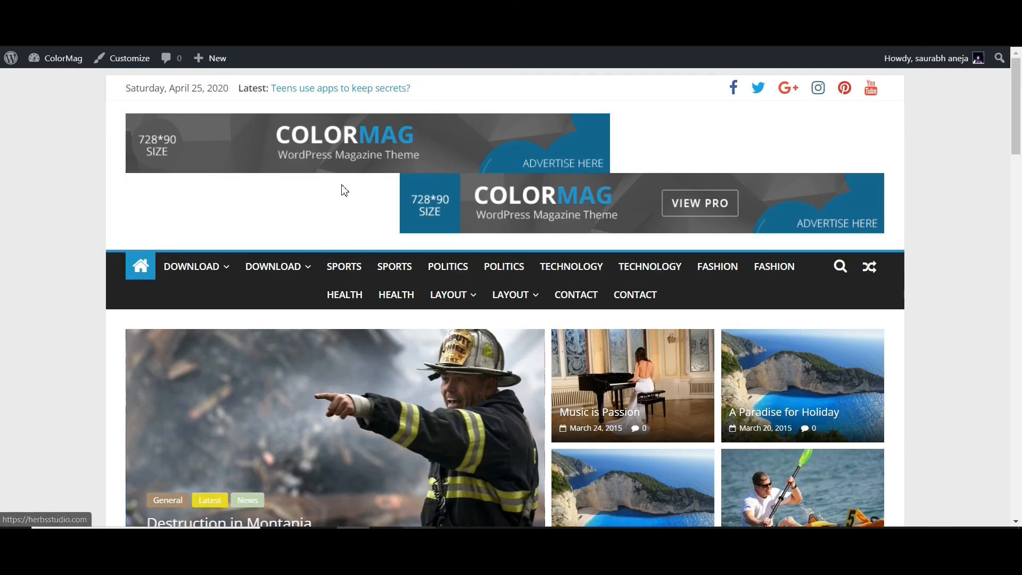
- In the Customizer, remove the logo from Site Identity and the 728x90 Advertisement widget from the Header Sidebar
left_click(112, 61)
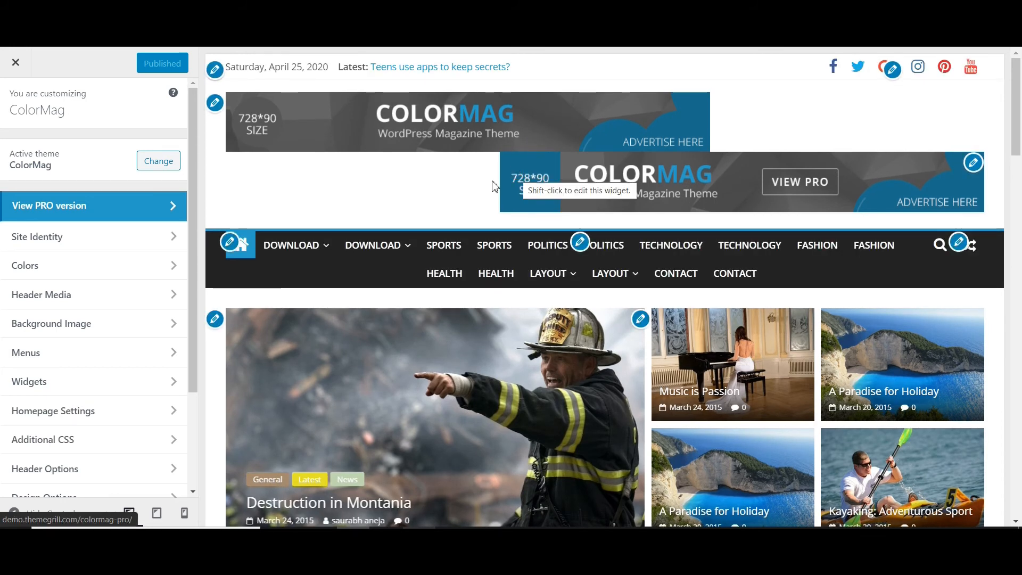
left_click(36, 237)
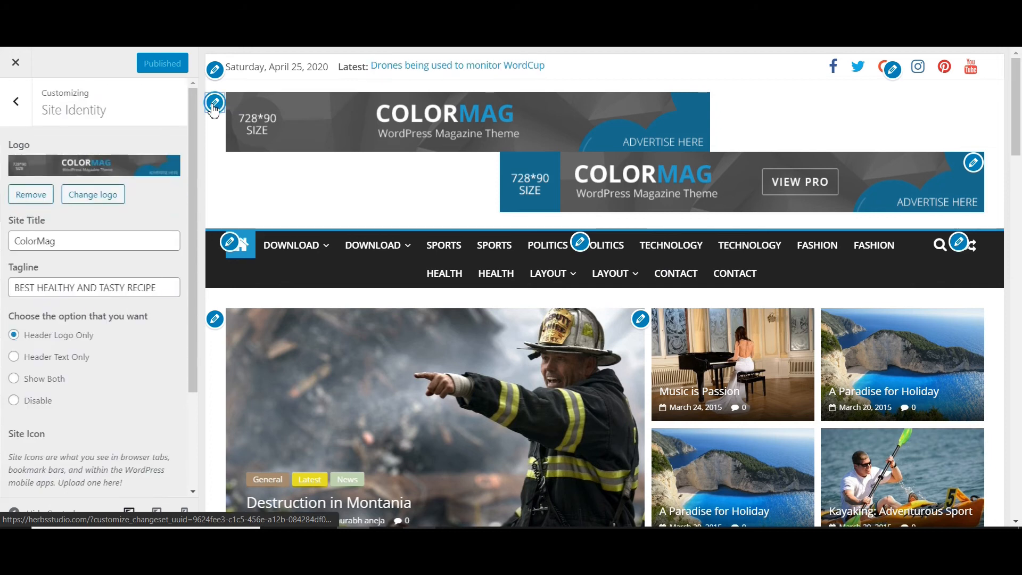
scroll(66, 300, "down", 2)
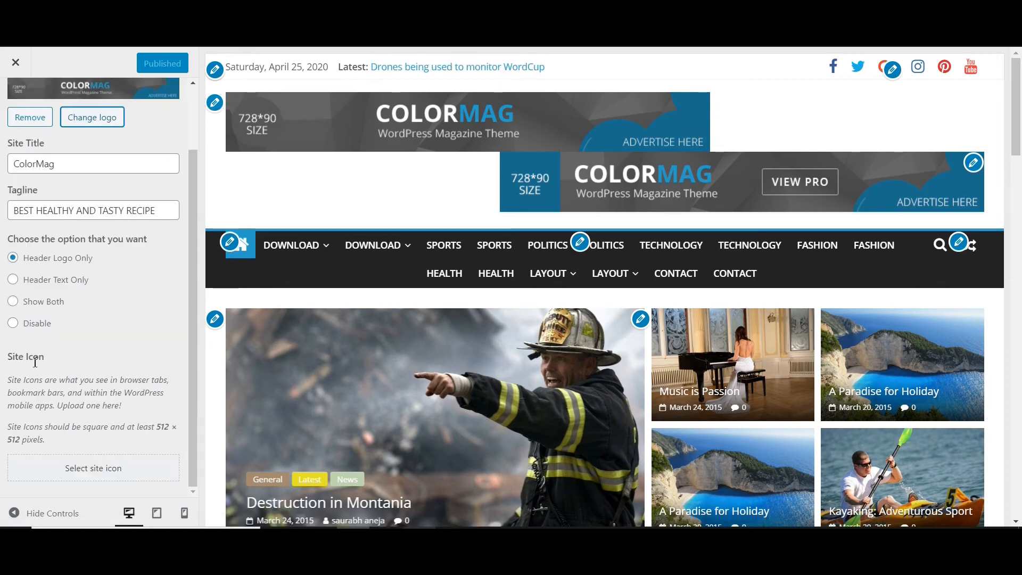
scroll(36, 239, "up", 2)
left_click(32, 197)
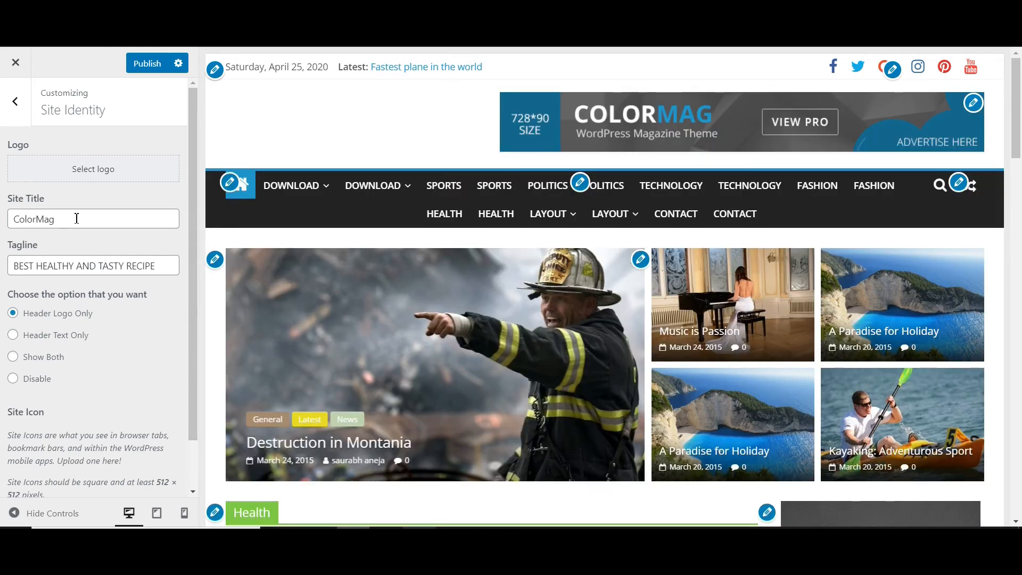
left_click(973, 103)
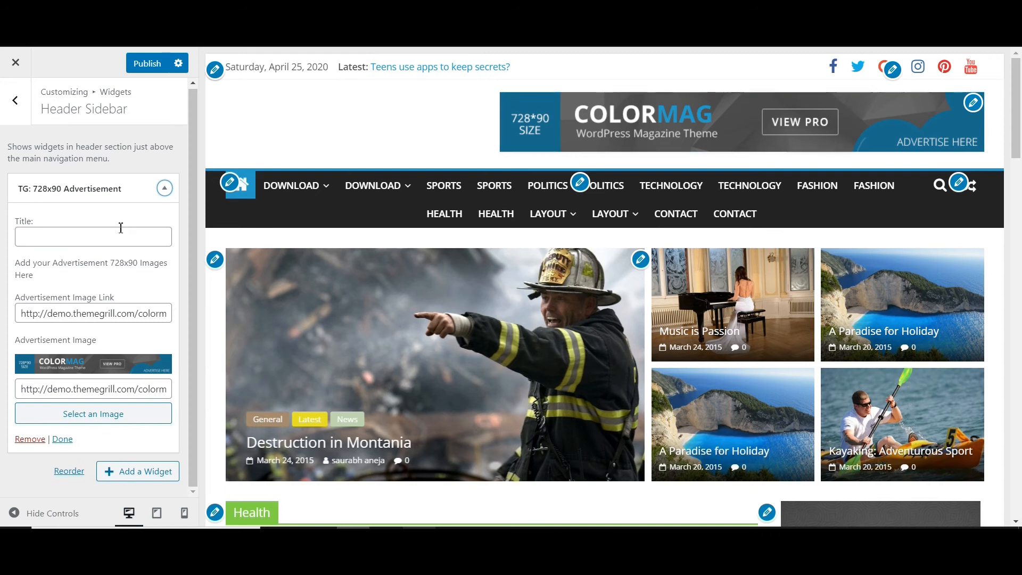
left_click(30, 438)
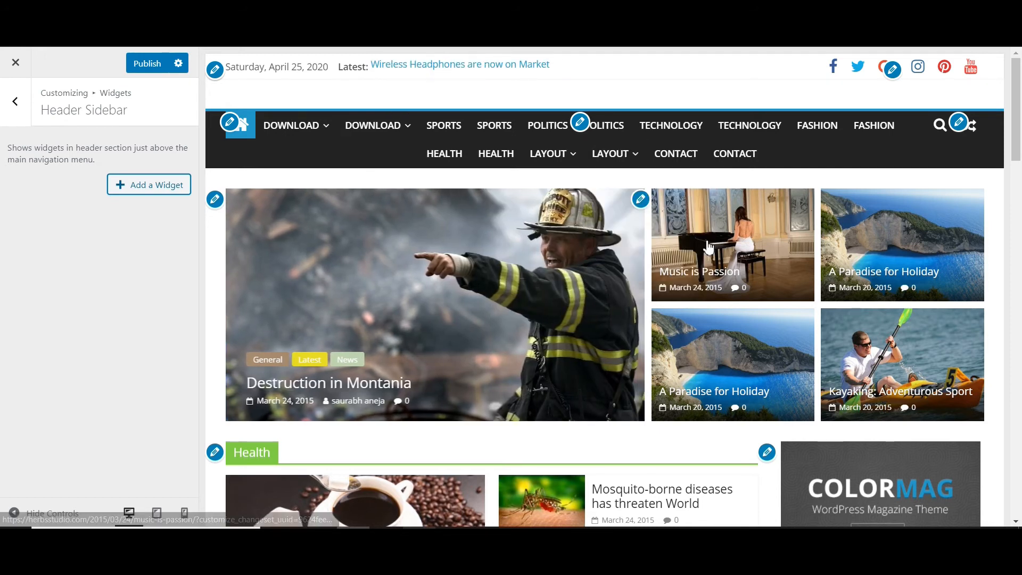
- Open the 300x250 Advertisement widget of the Right Sidebar and examine its settings and the homepage sections in the preview
scroll(709, 246, "down", 3)
scroll(774, 196, "down", 3)
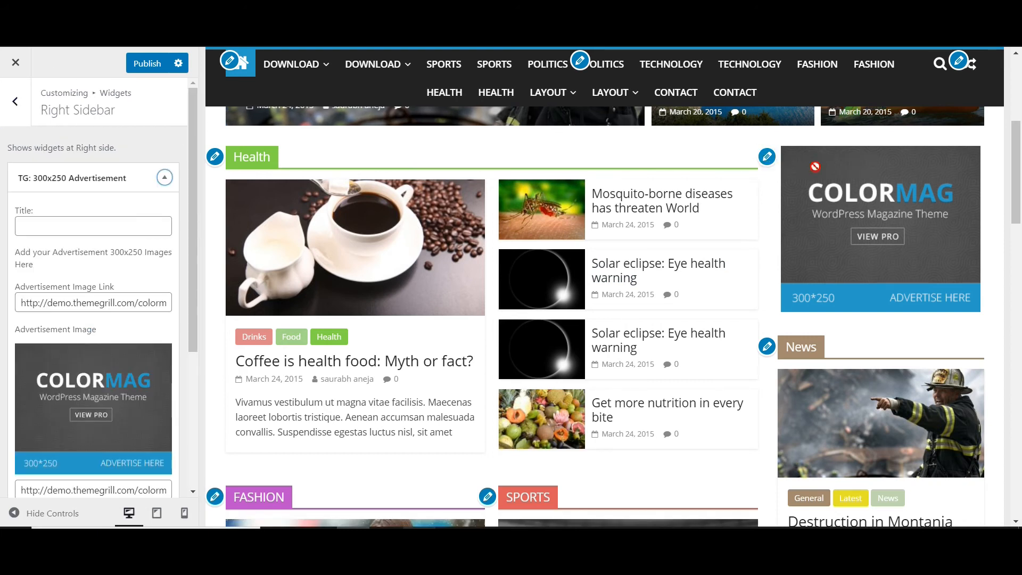
scroll(102, 280, "down", 3)
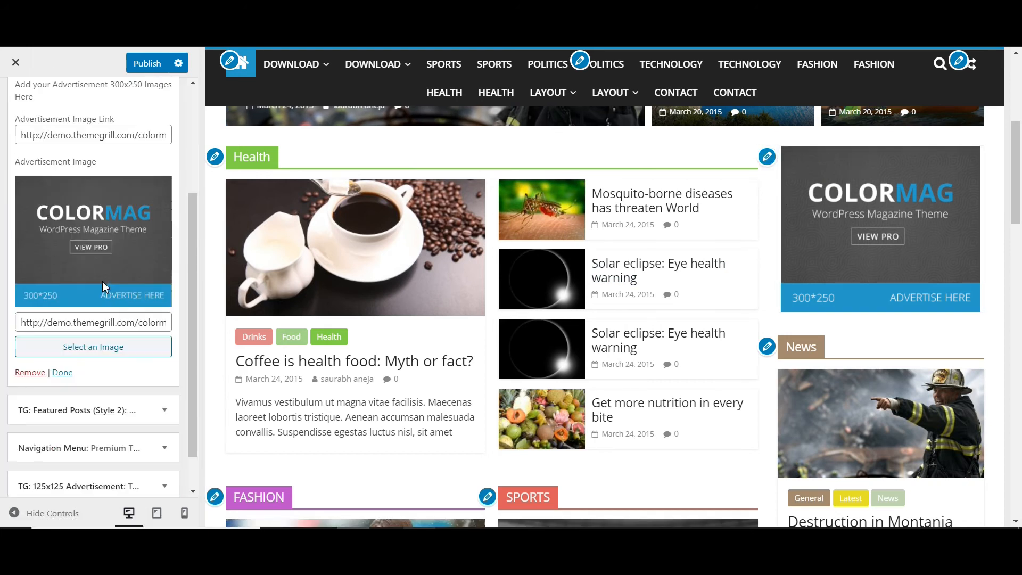
scroll(102, 281, "down", 1)
scroll(584, 292, "down", 3)
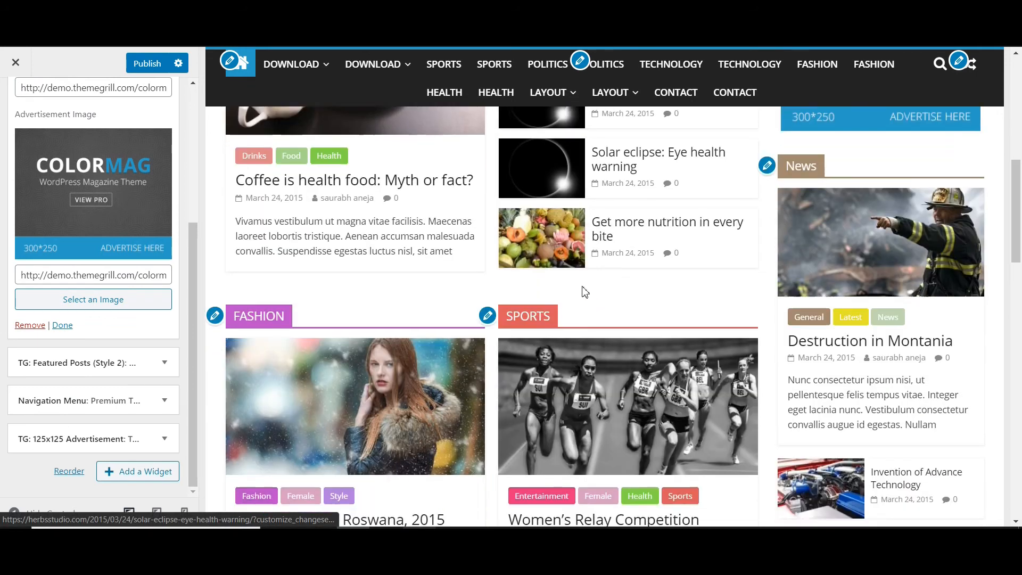
- Look through the Fashion, Sports and Technology sections in the preview and collapse the 300x250 Advertisement widget
scroll(584, 292, "down", 3)
scroll(584, 291, "down", 5)
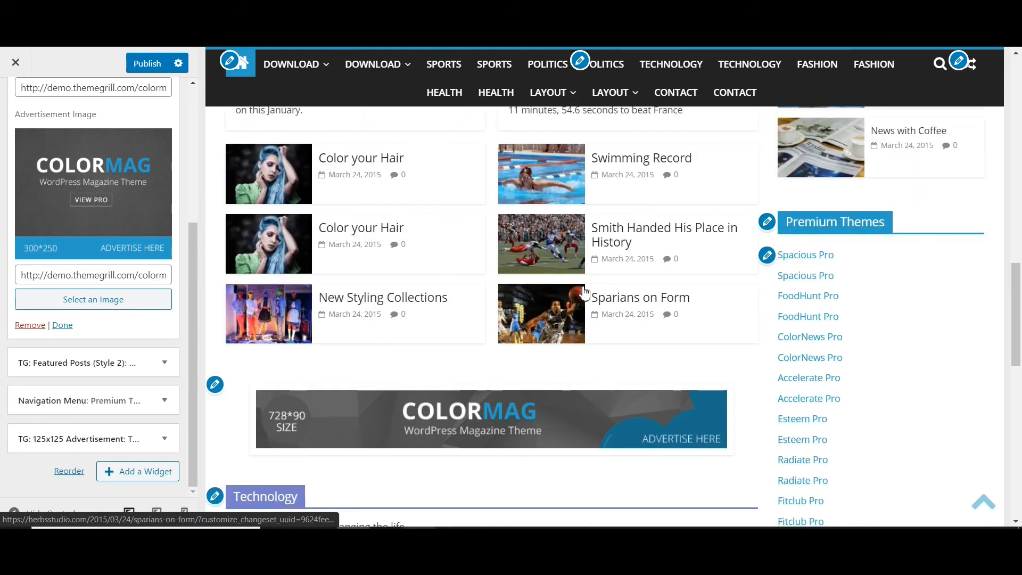
scroll(583, 292, "down", 4)
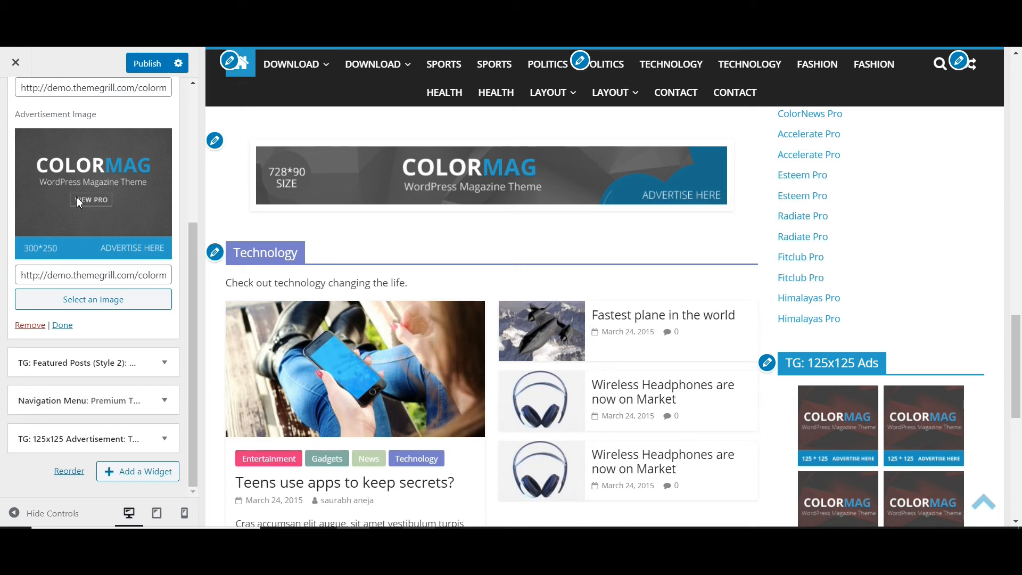
scroll(155, 164, "up", 4)
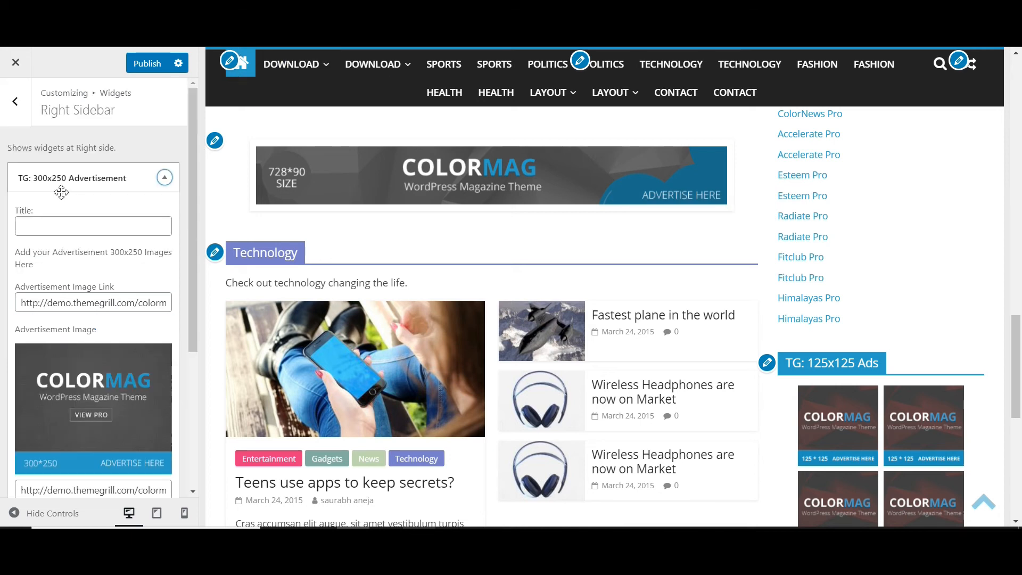
left_click(80, 176)
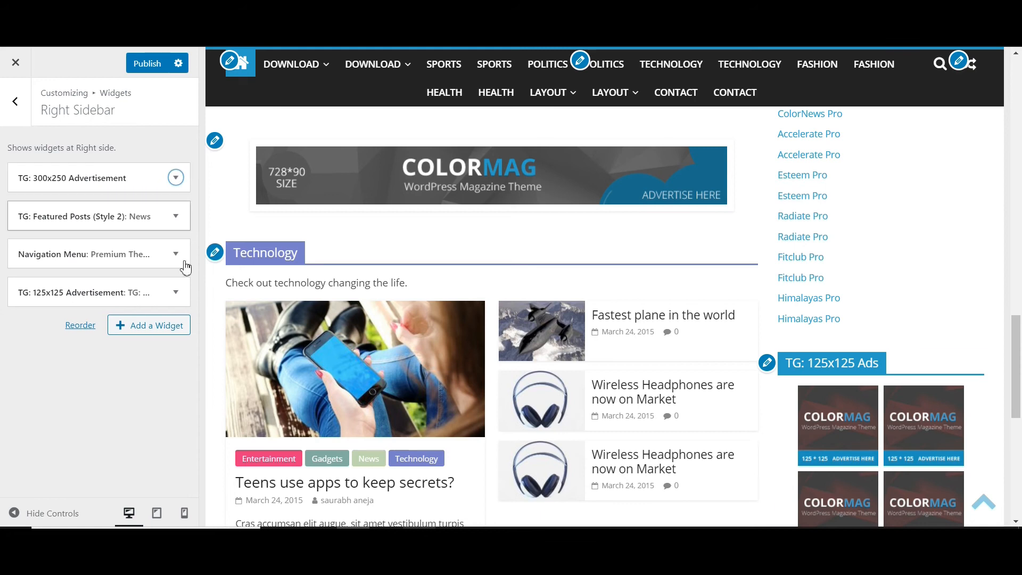
- Search the available widgets for html, add a Custom HTML widget to the Right Sidebar and show its empty title and content fields
left_click(142, 327)
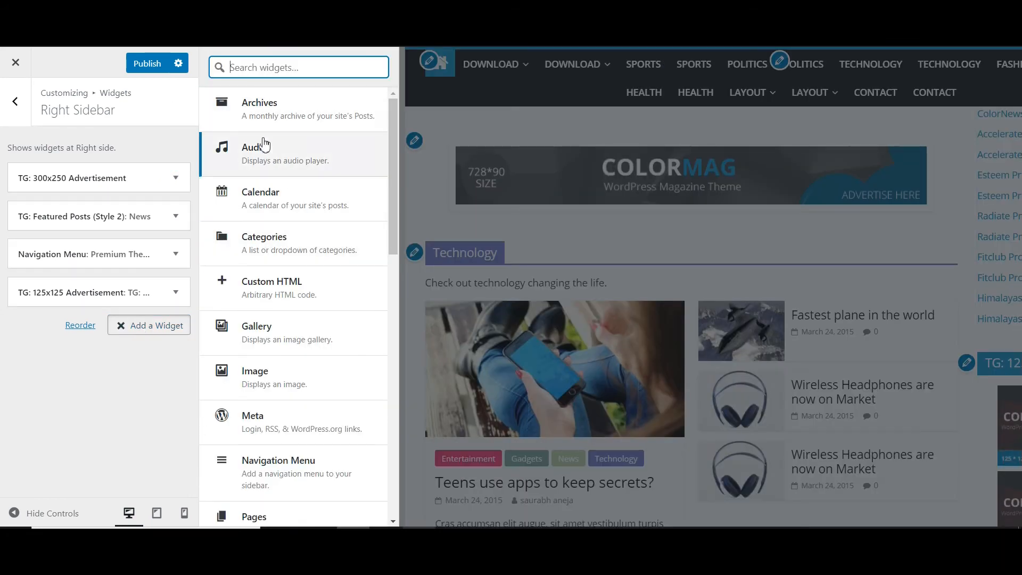
type("html")
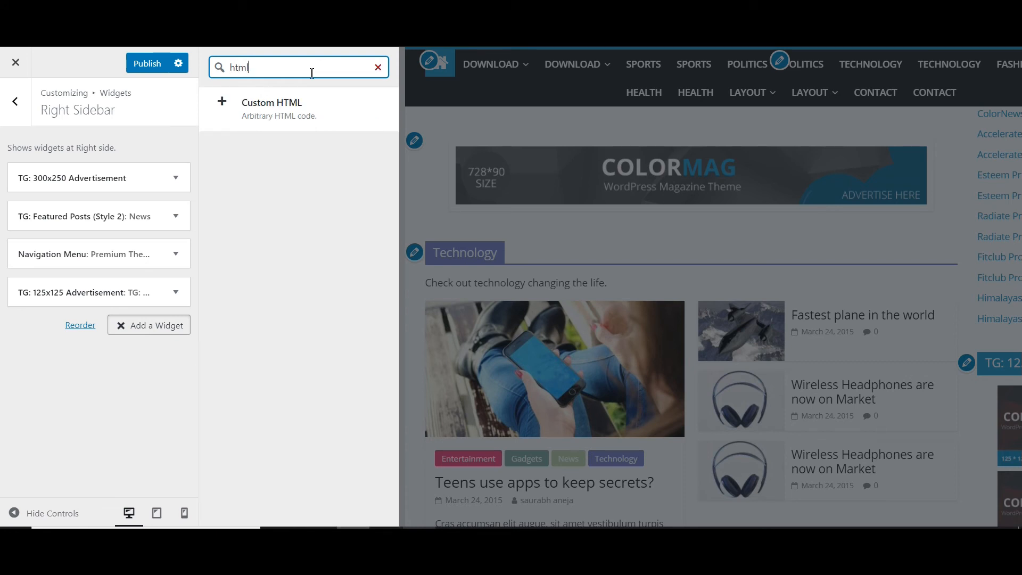
left_click(315, 112)
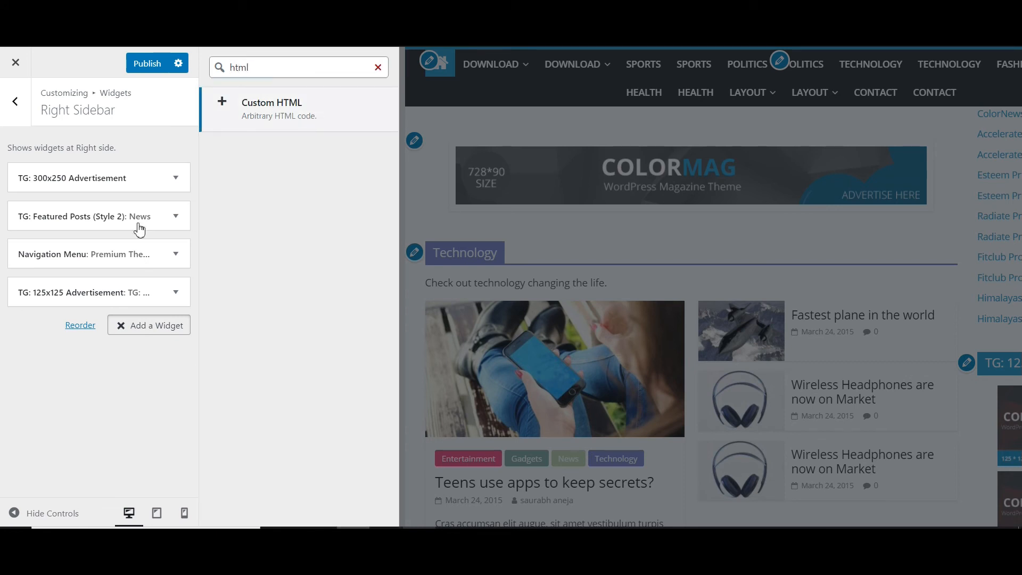
left_click(255, 125)
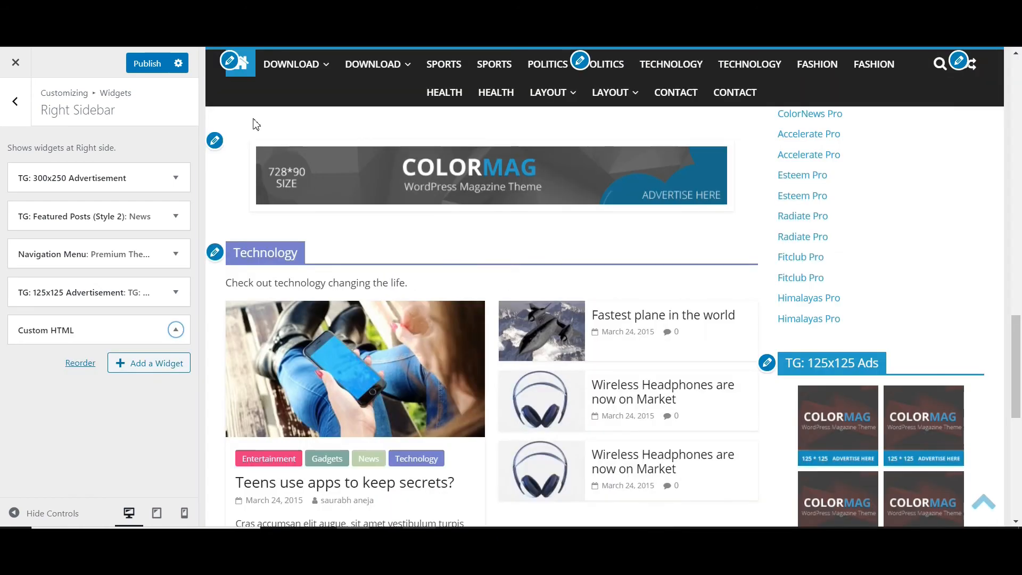
left_click(64, 330)
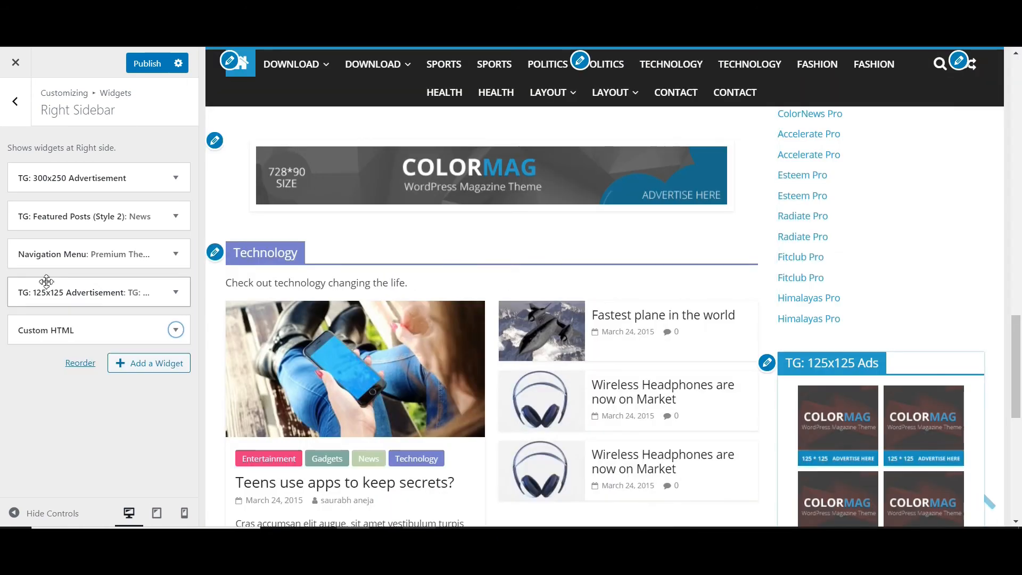
left_click(88, 330)
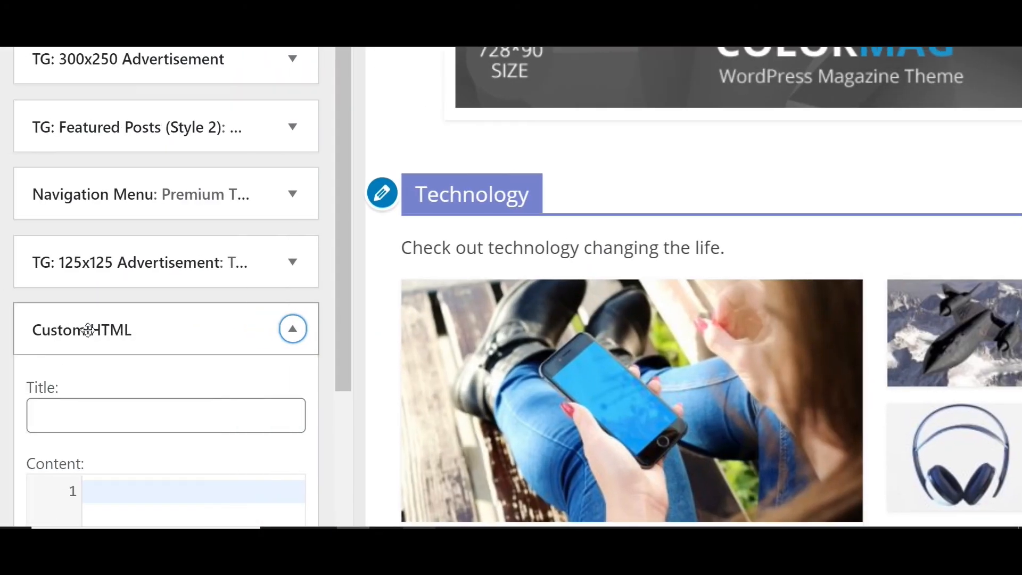
scroll(88, 330, "down", 5)
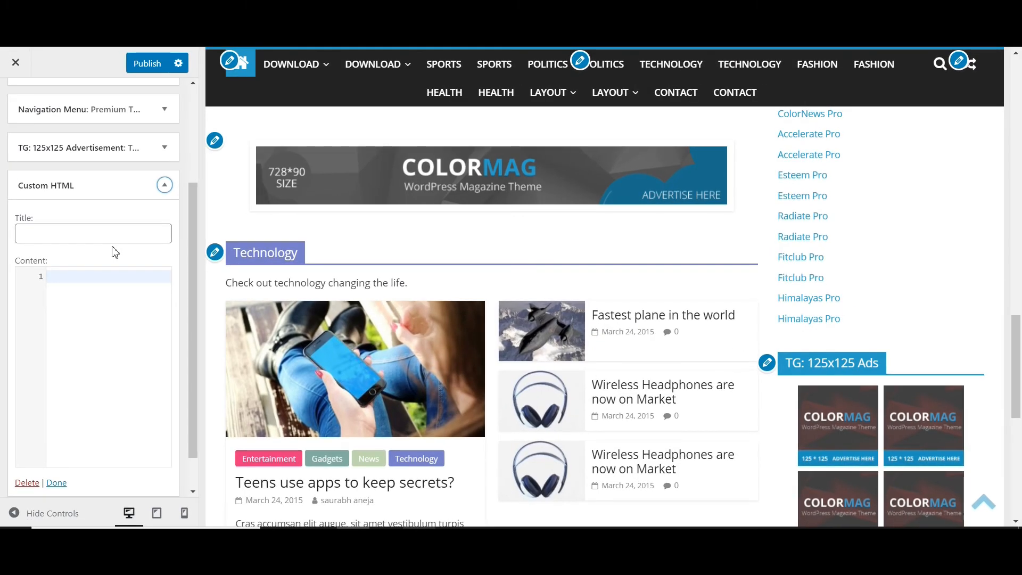
- Examine the rest of the homepage preview down to the footer and view the social links area settings
scroll(713, 158, "down", 8)
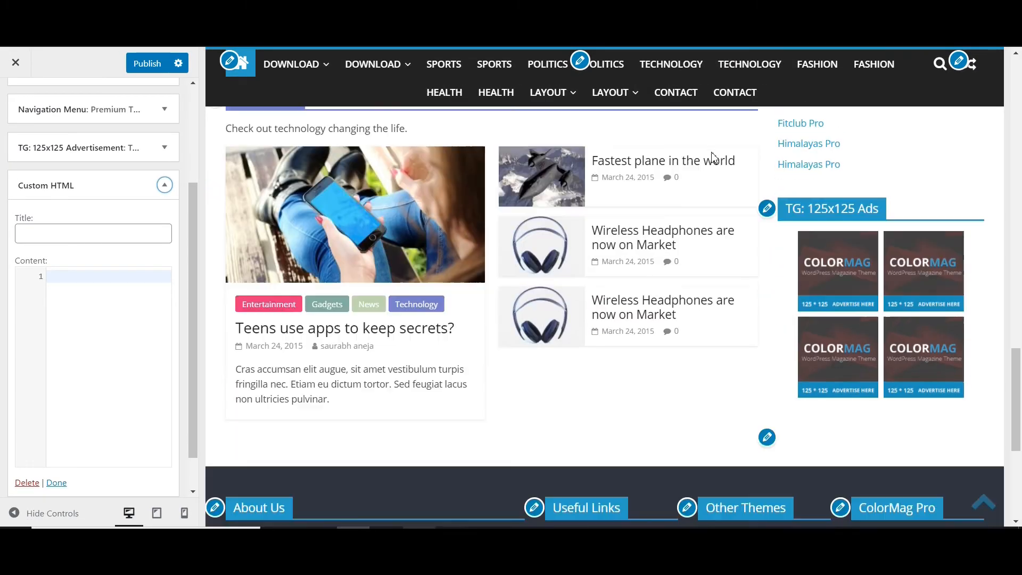
scroll(714, 157, "down", 1)
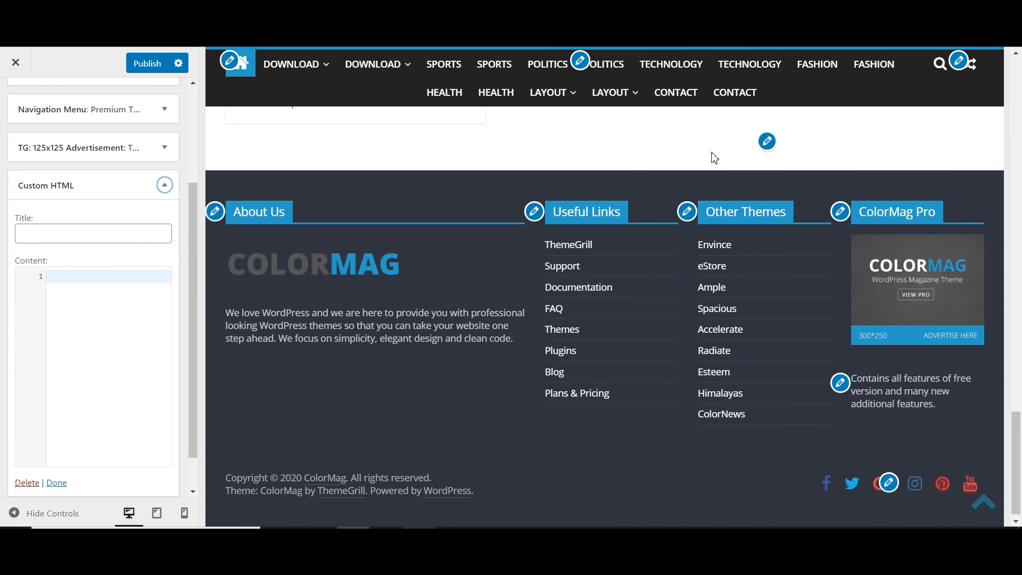
scroll(714, 157, "up", 10)
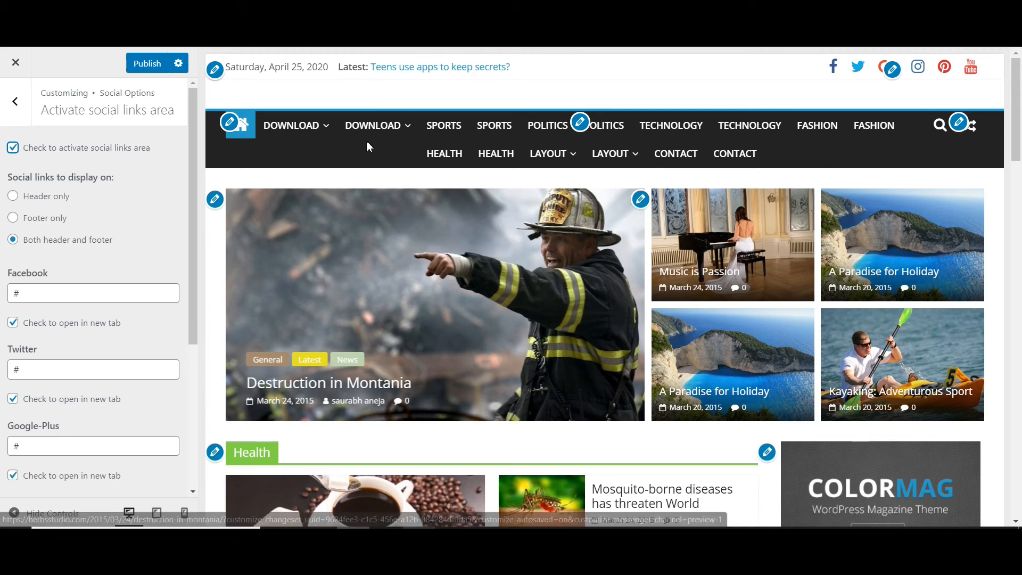
- View the Primary Menu location's available menus in the Customizer and open the Menus page from the WordPress dashboard
left_click(581, 121)
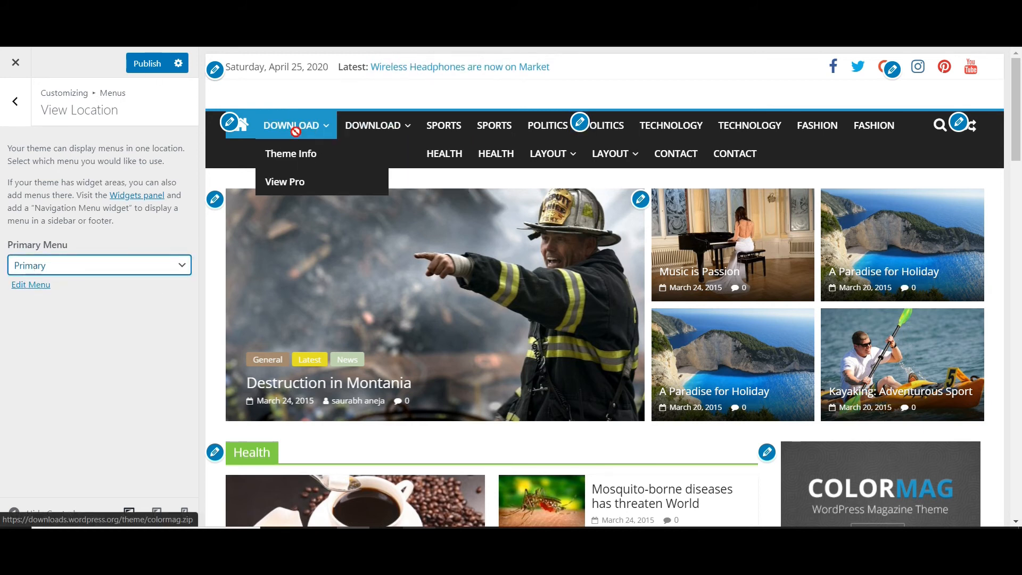
left_click(256, 13)
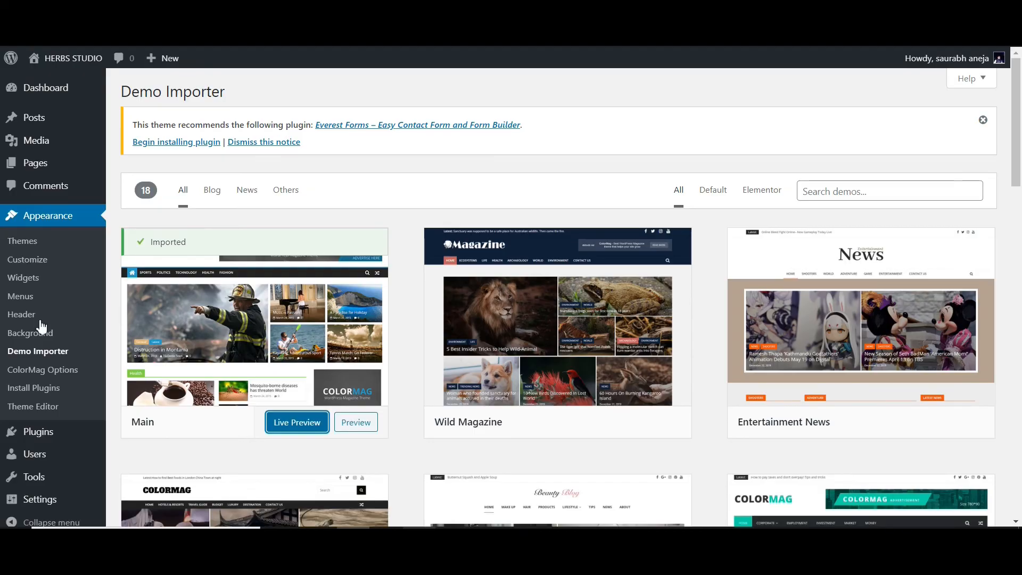
left_click(22, 298)
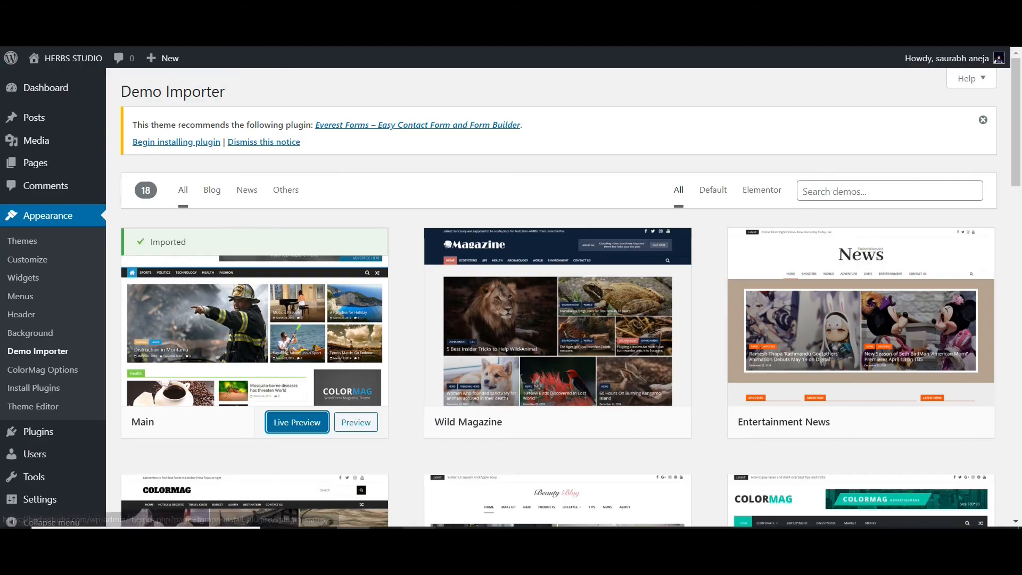
left_click(61, 265)
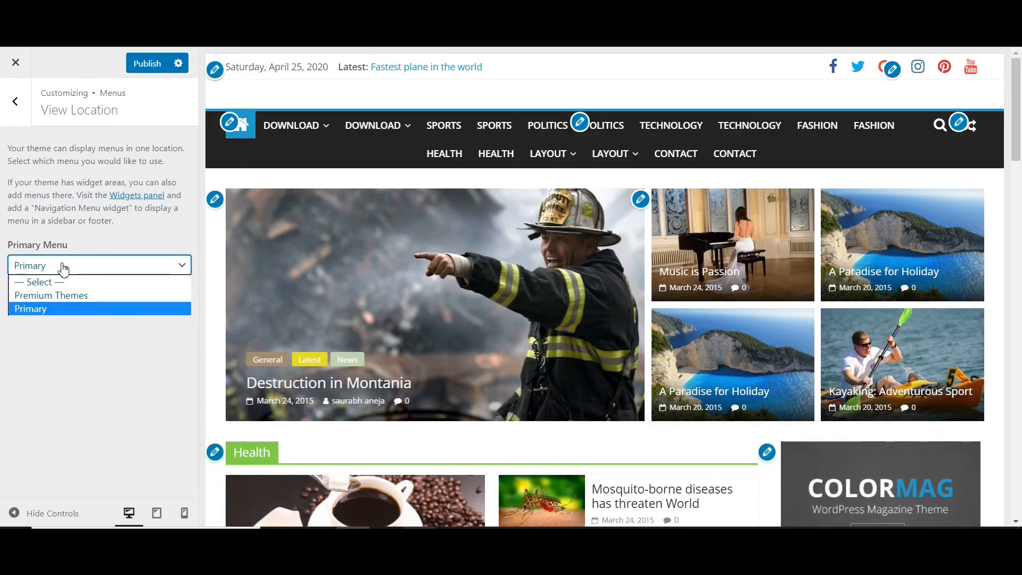
left_click(56, 265)
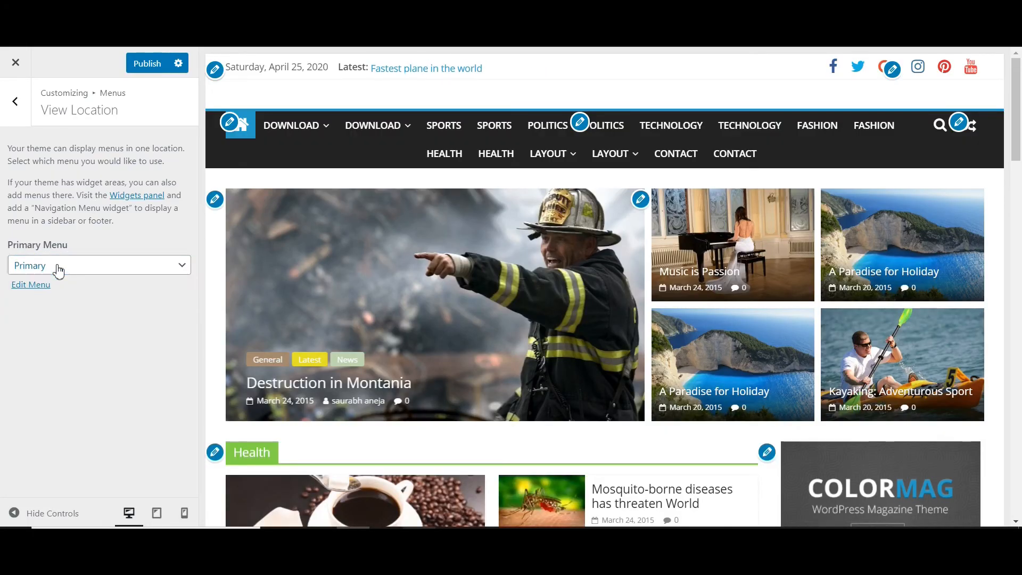
- Look over the homepage preview, open the Premium Themes menu from the sidebar for editing and return to the main Customizer options
scroll(518, 229, "down", 3)
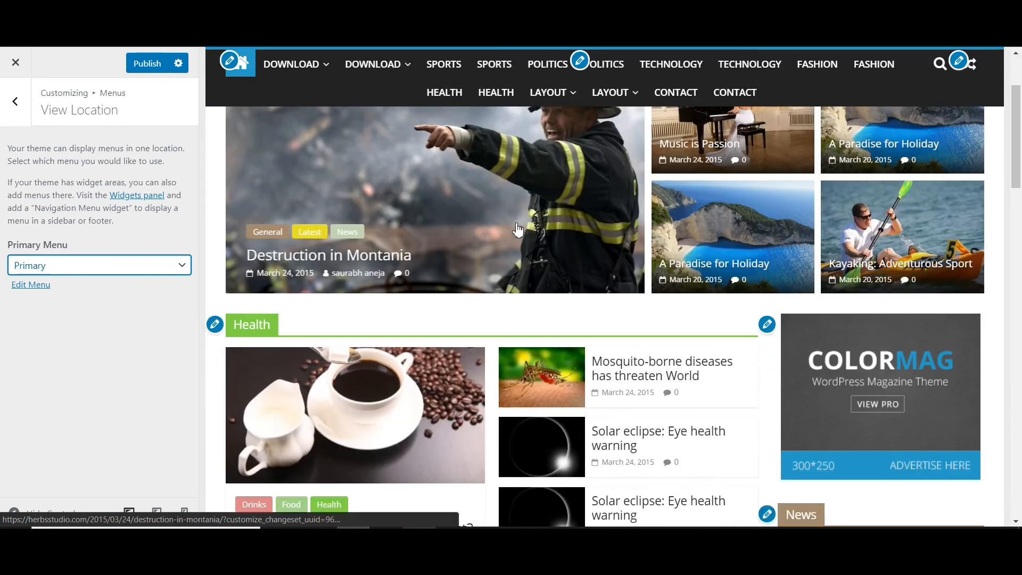
scroll(518, 230, "up", 3)
mouse_move(378, 112)
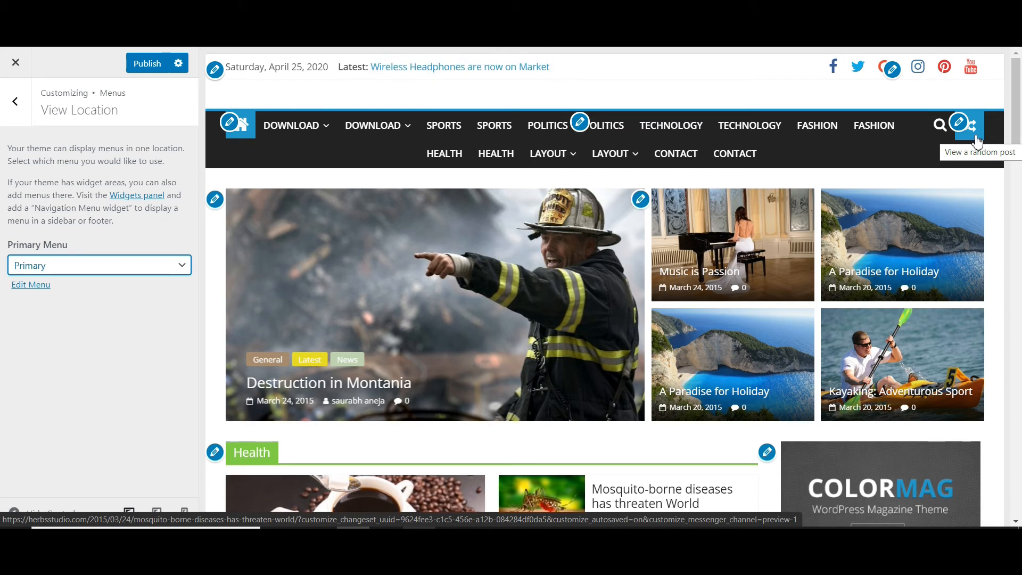
scroll(977, 139, "down", 10)
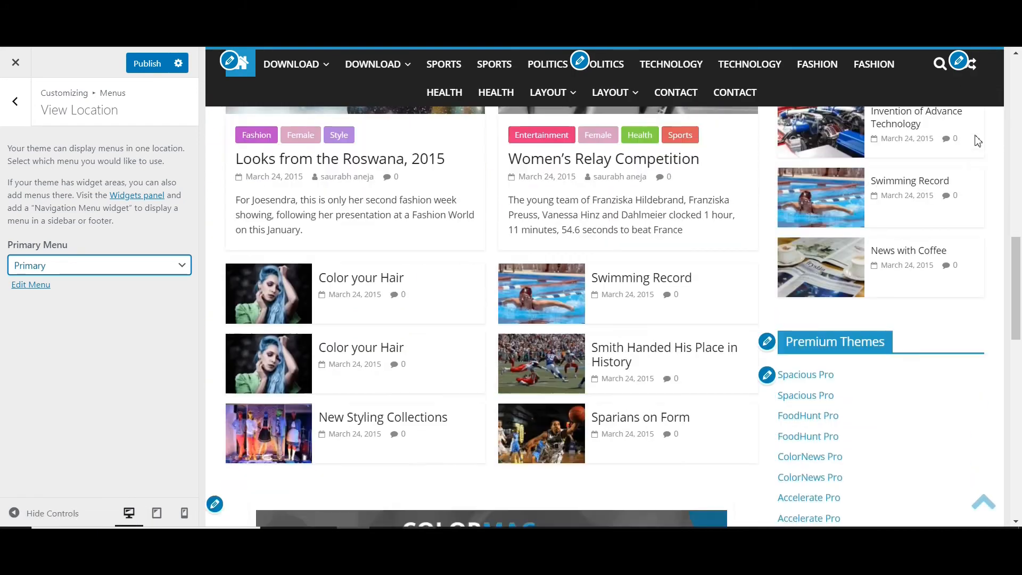
scroll(977, 140, "down", 5)
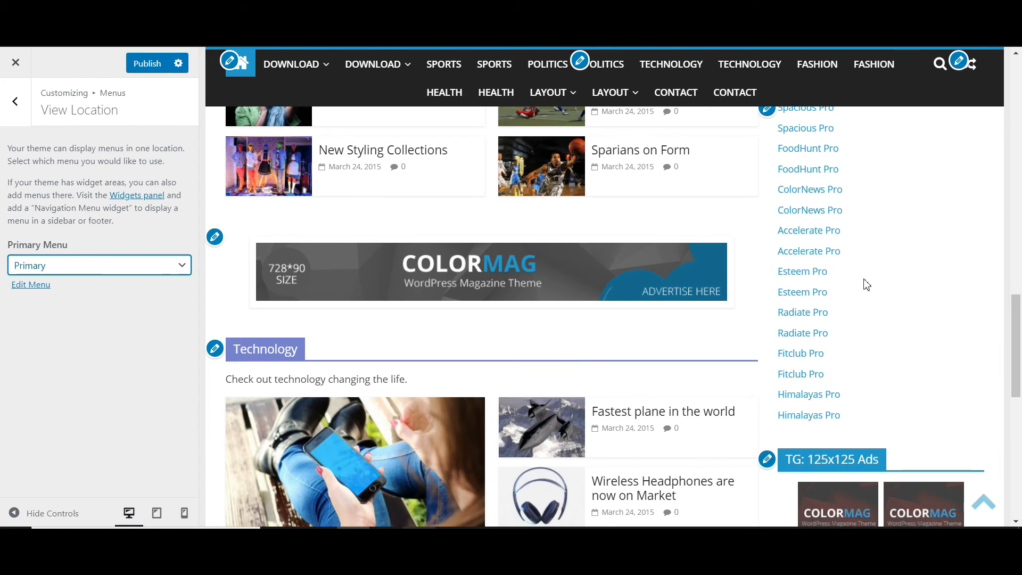
scroll(866, 284, "up", 4)
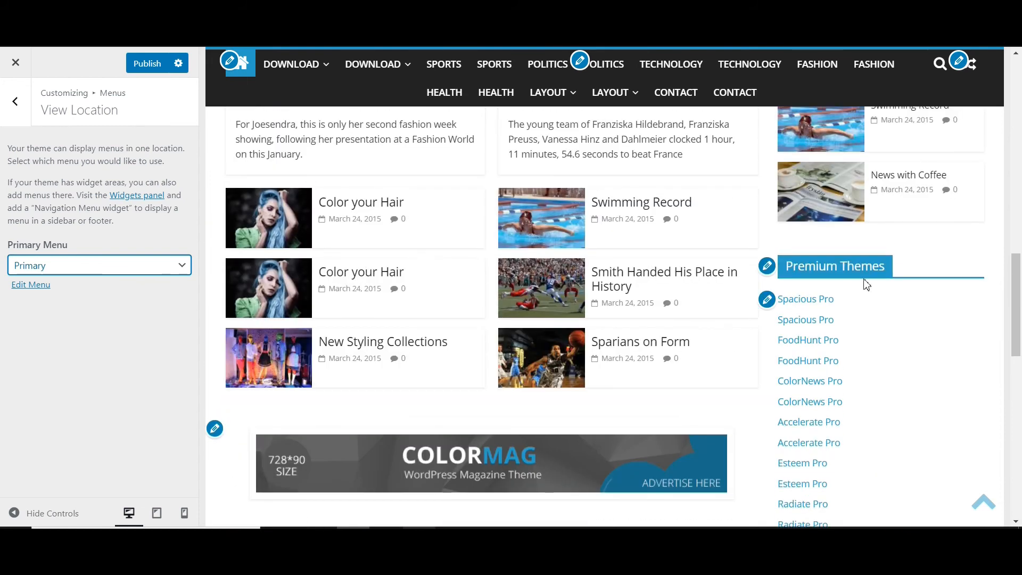
left_click(767, 299)
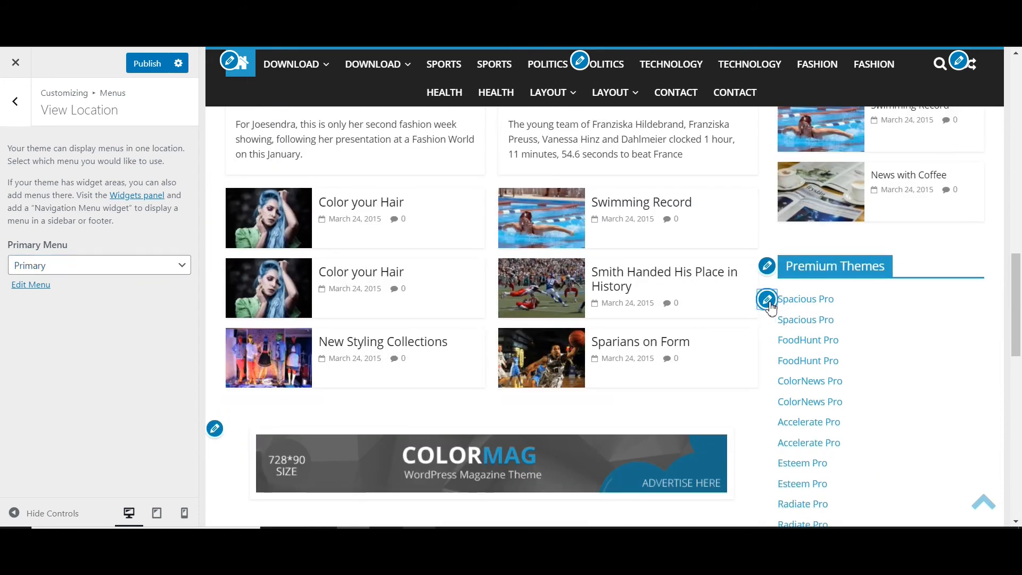
left_click(14, 101)
left_click(13, 102)
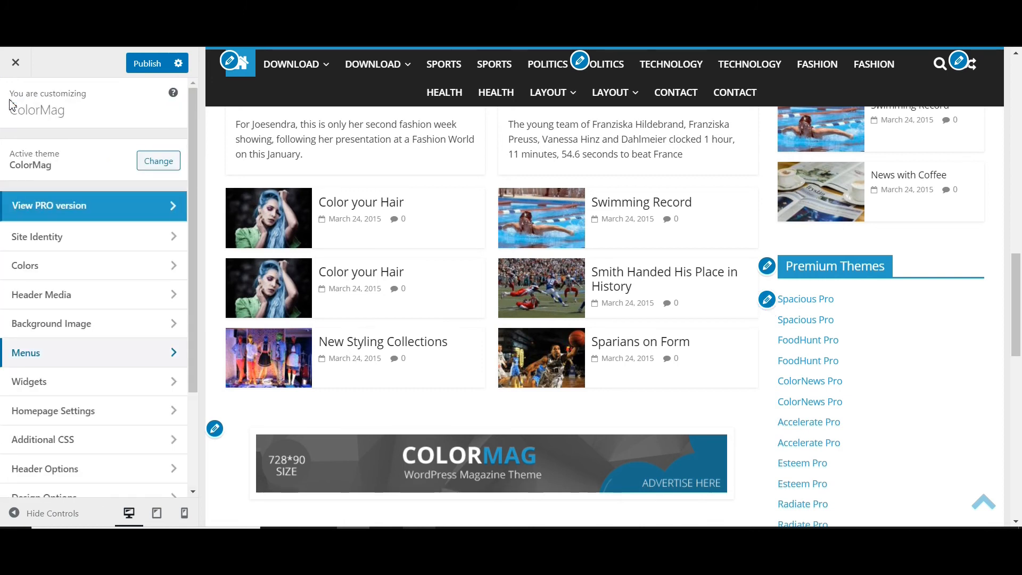
- Open the Right Sidebar widget area to view its list of widgets
scroll(42, 266, "down", 3)
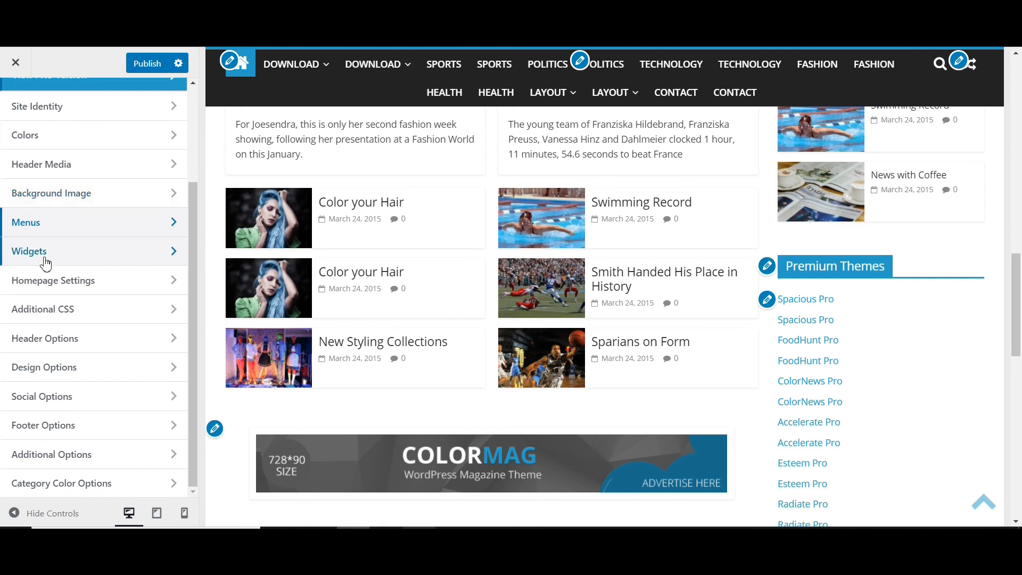
left_click(46, 263)
scroll(59, 234, "down", 3)
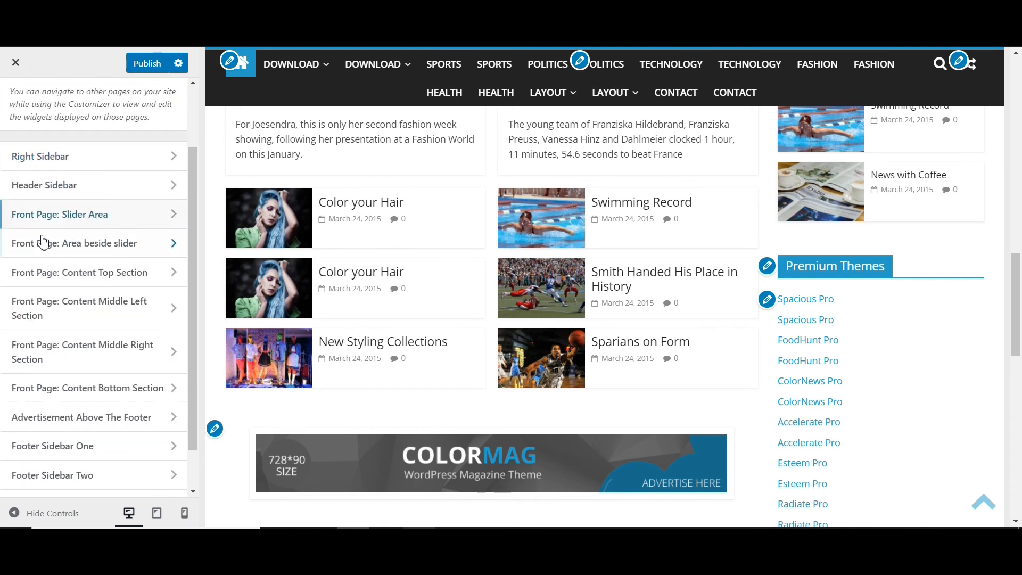
left_click(98, 167)
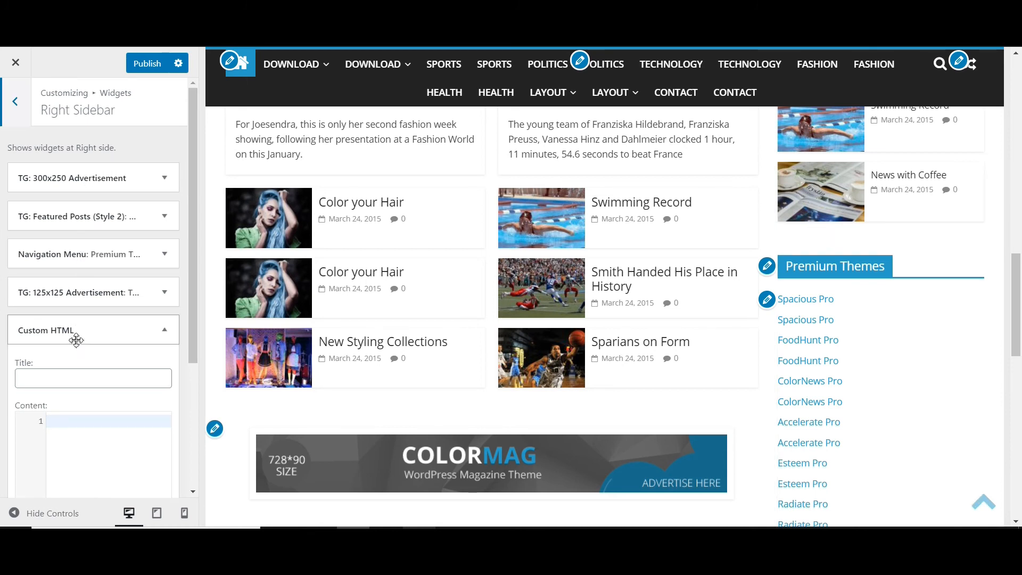
- Examine the footer in the preview, open the About Us text widget of Footer Sidebar One and return to the widget areas list
scroll(873, 189, "down", 3)
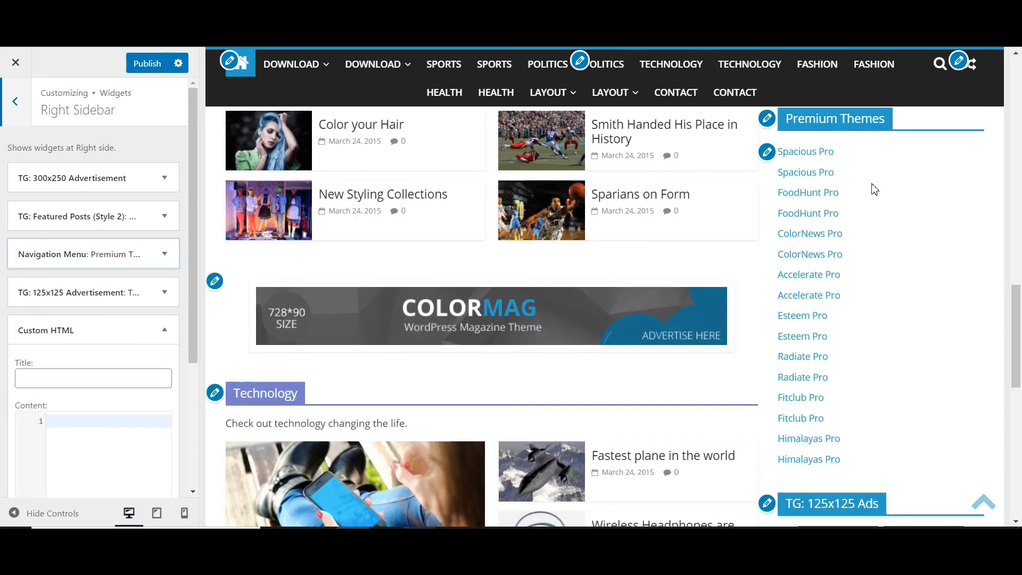
scroll(874, 189, "down", 10)
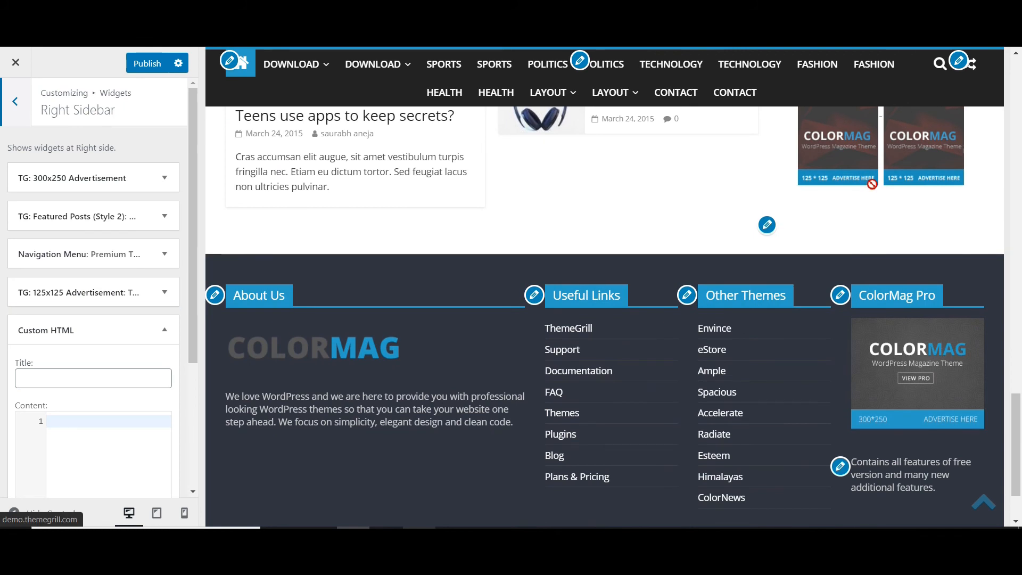
scroll(872, 183, "down", 2)
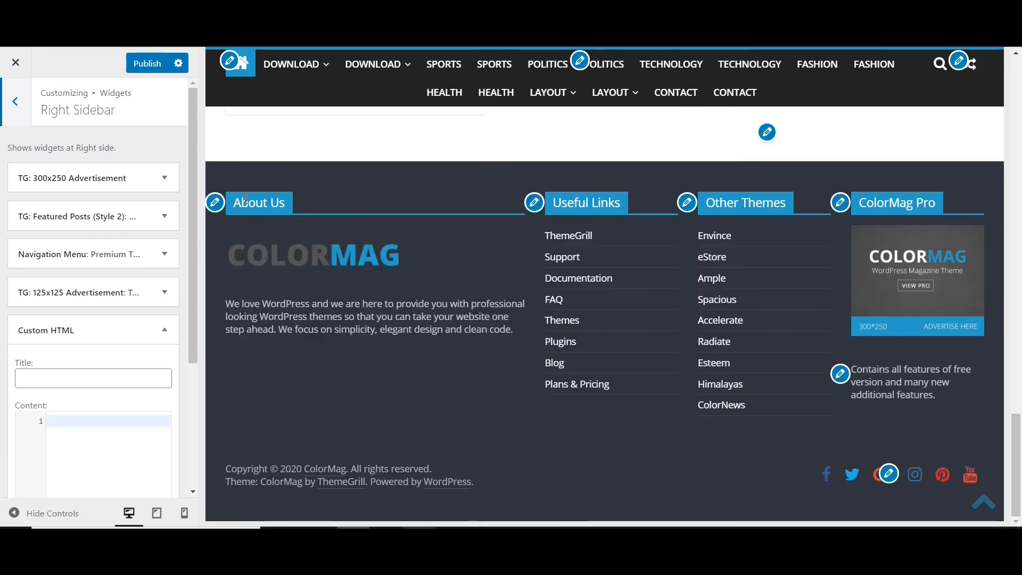
left_click_drag(327, 237, 329, 237)
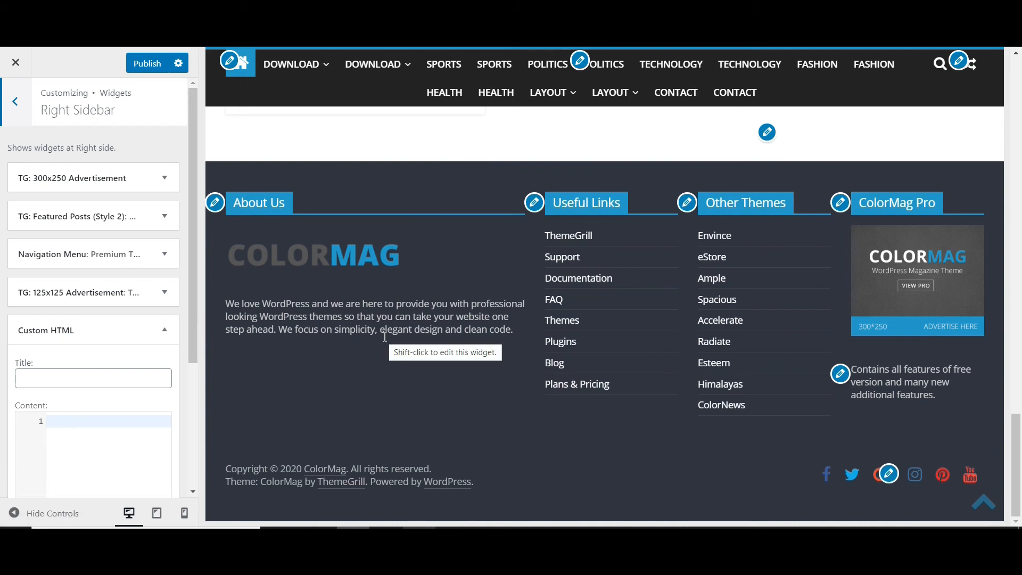
left_click(214, 207)
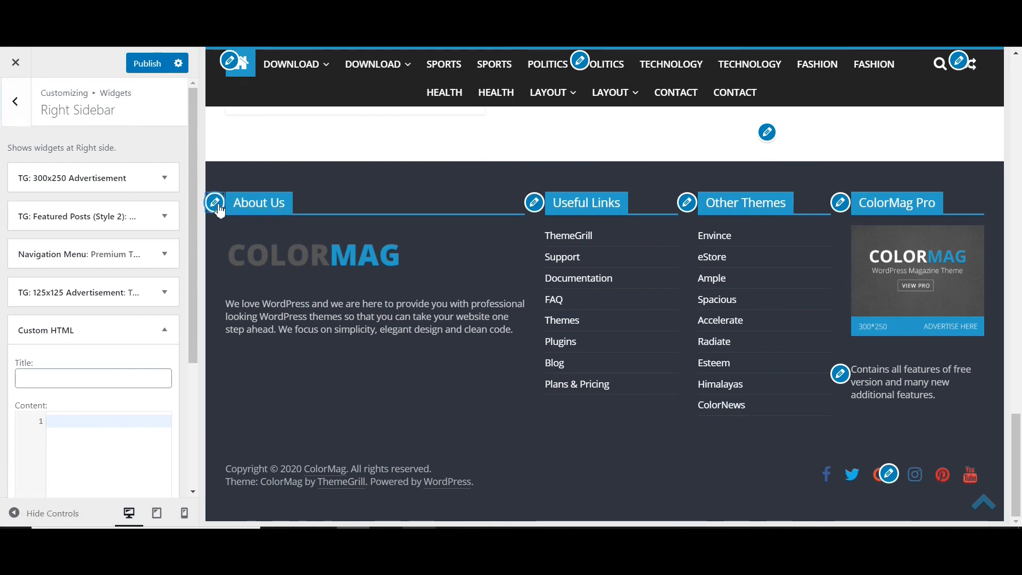
left_click(25, 105)
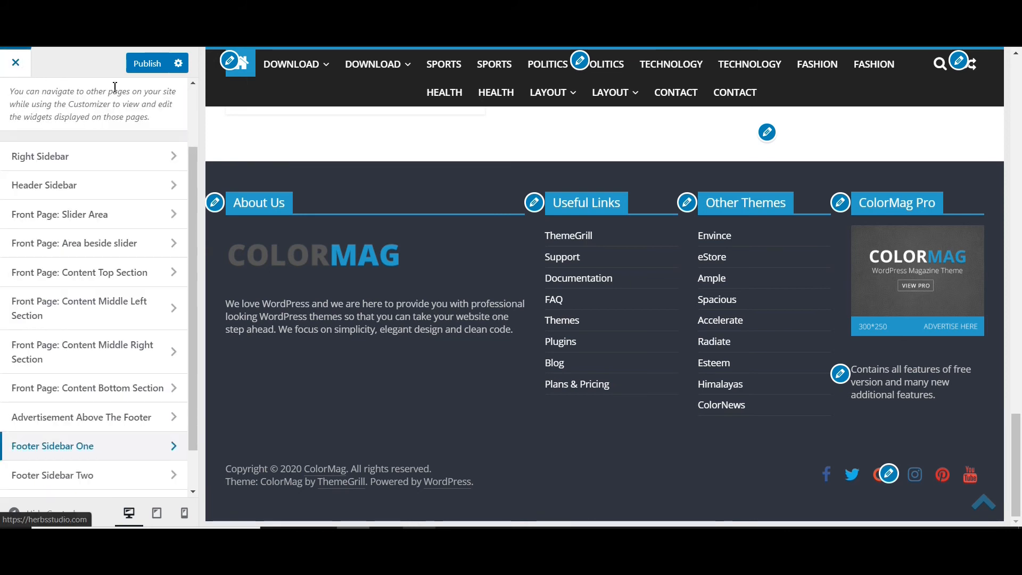
- Set the footer main area display type to Type 2 in the theme's Footer Options
scroll(167, 100, "up", 2)
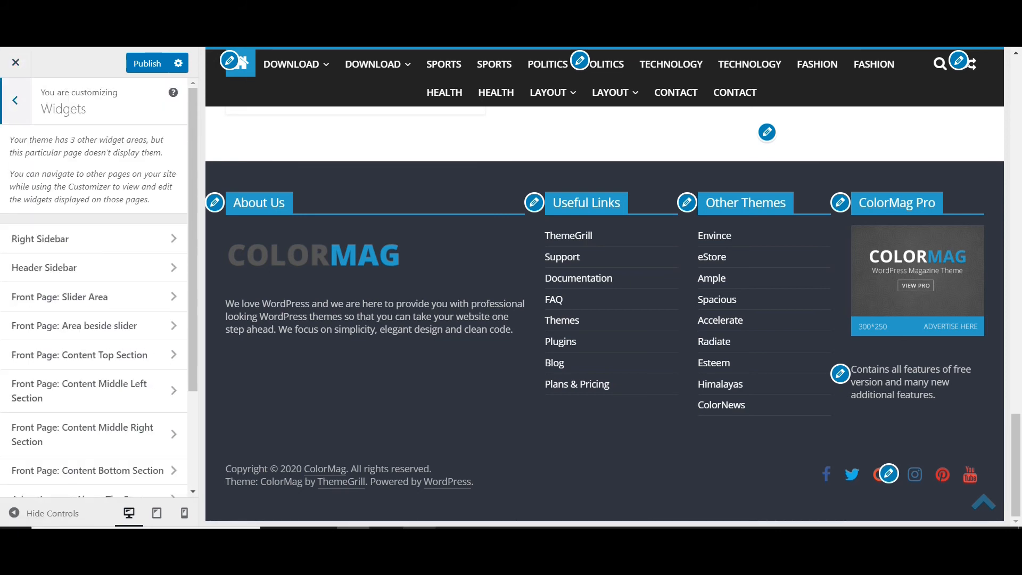
left_click(15, 100)
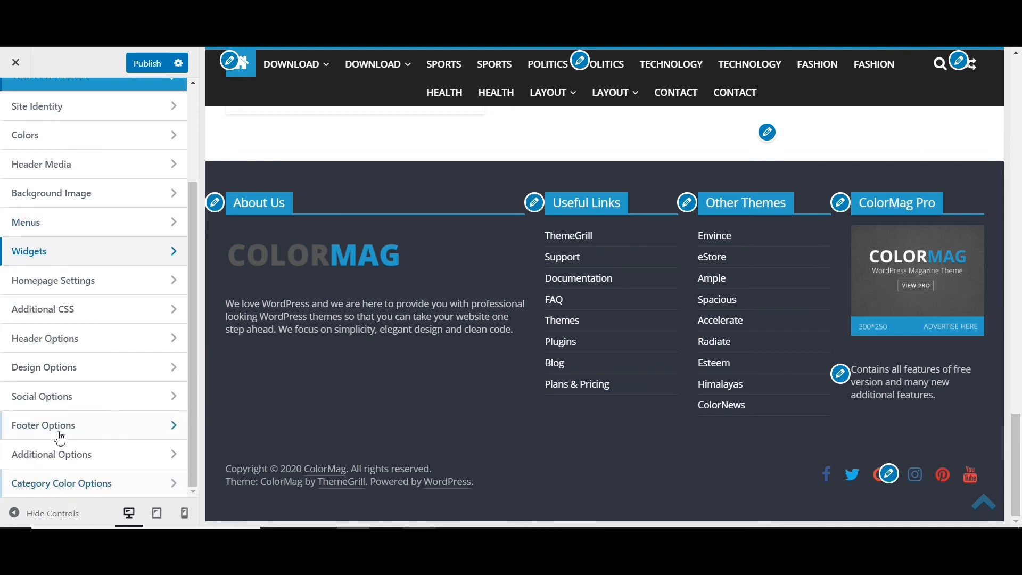
left_click(27, 427)
left_click(80, 158)
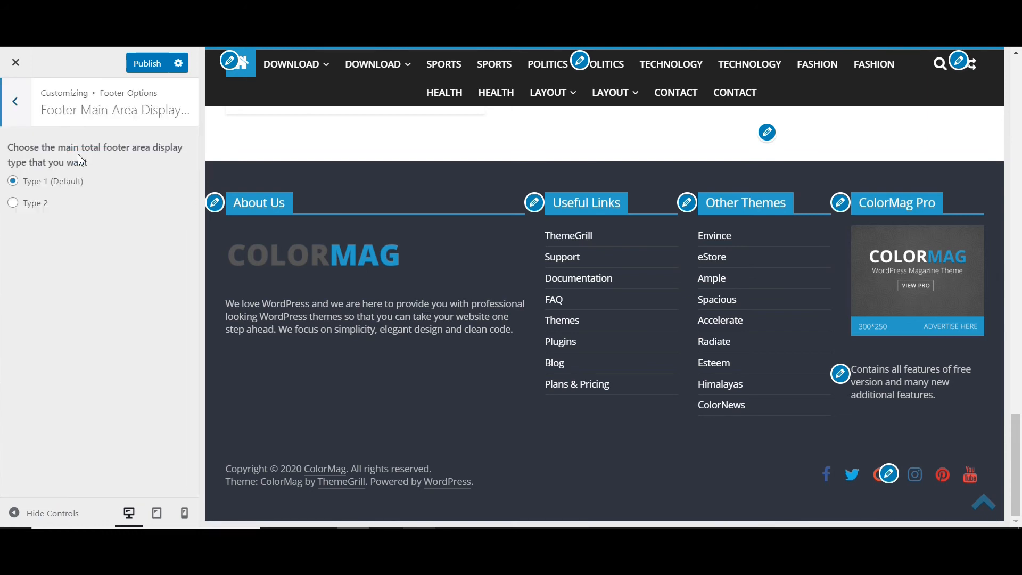
left_click(34, 207)
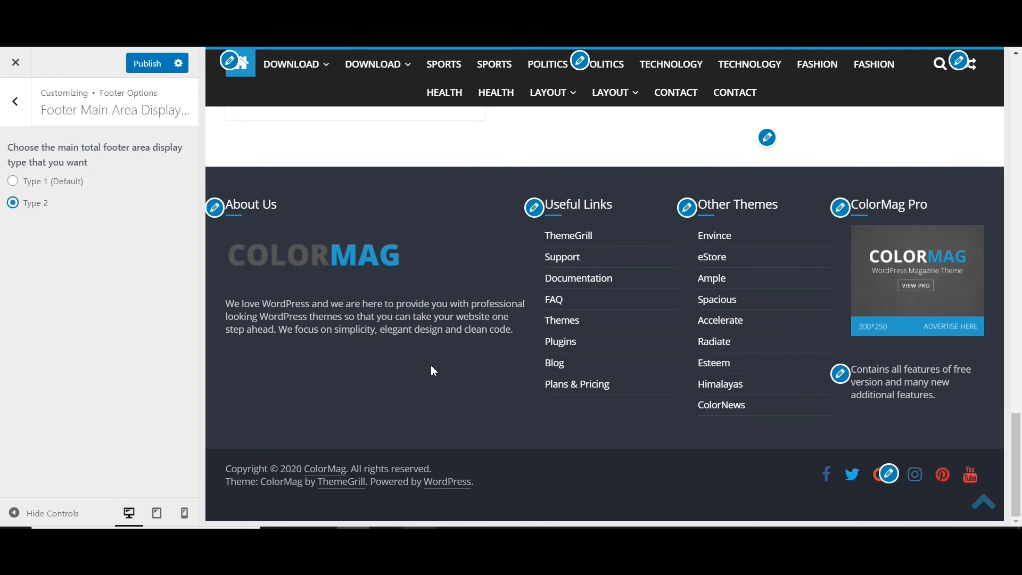
- Look over the homepage preview and open the Technology featured posts widget of the Front Page: Content Bottom Section to view its settings
scroll(430, 365, "up", 3)
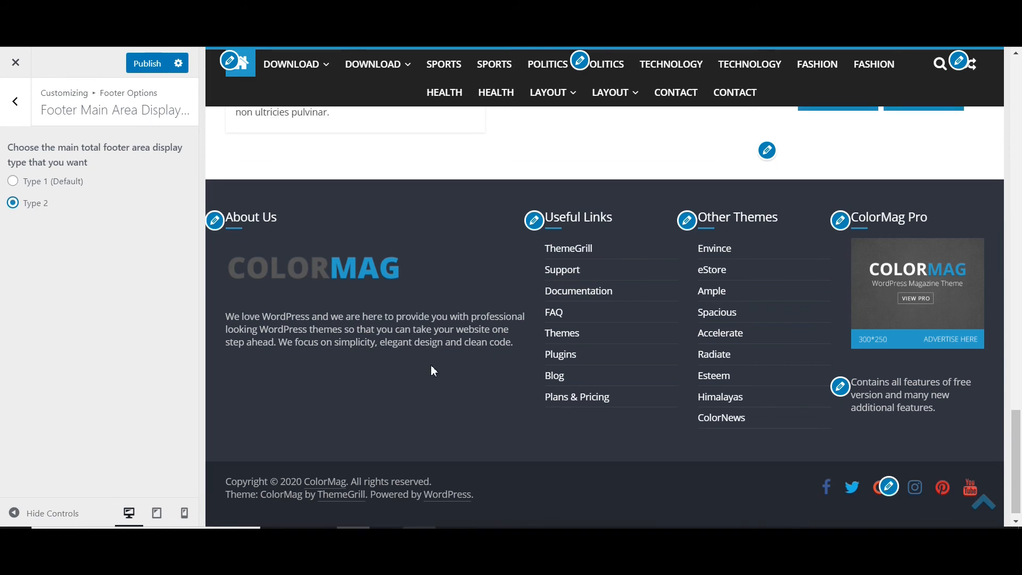
scroll(430, 365, "up", 6)
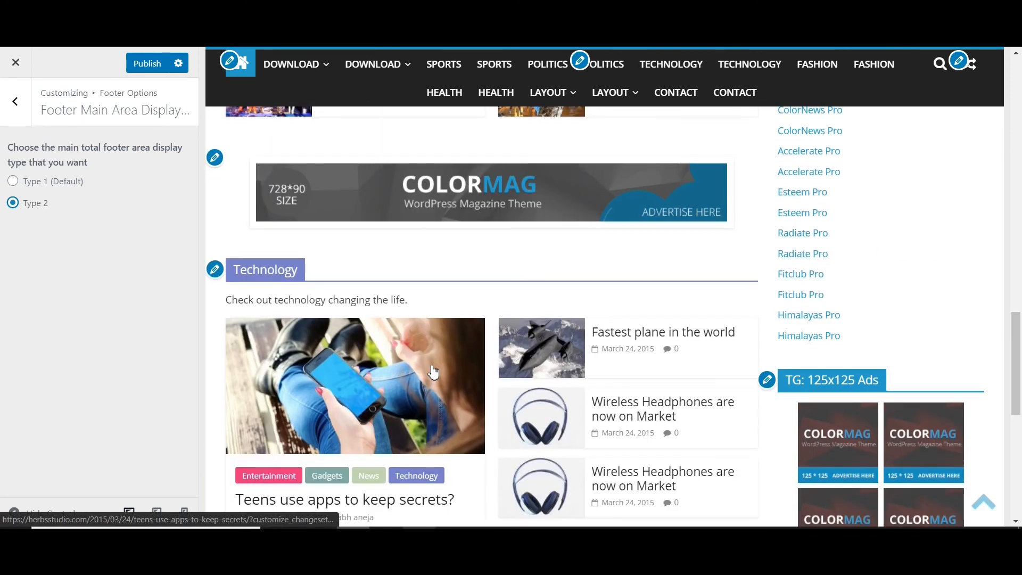
left_click(214, 269)
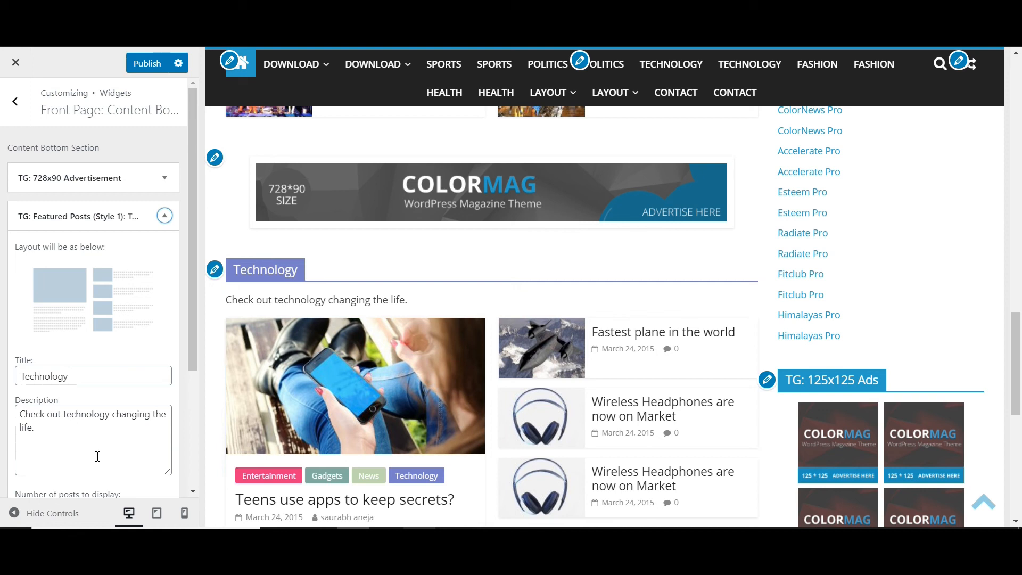
scroll(553, 357, "down", 10)
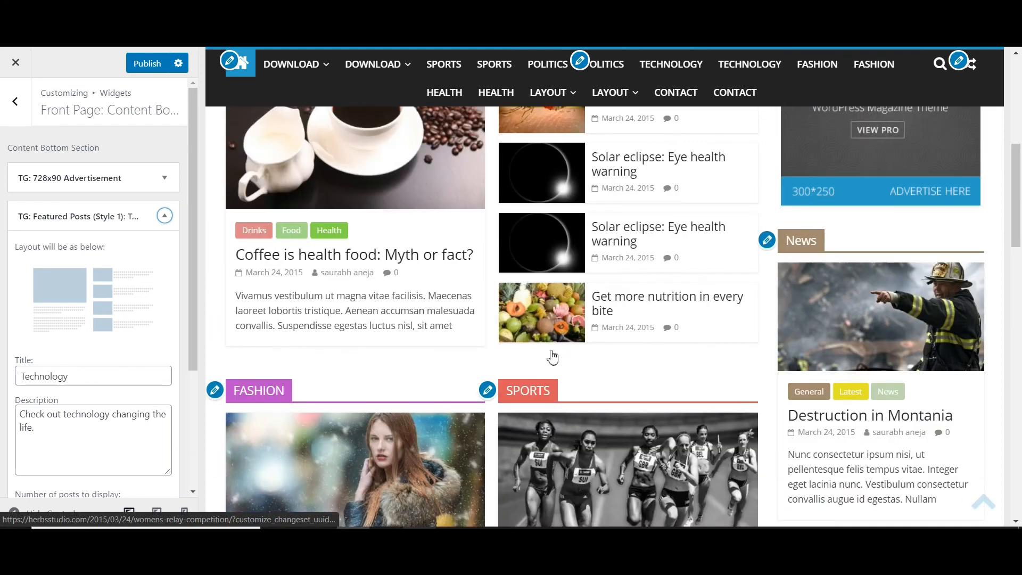
scroll(552, 357, "up", 1)
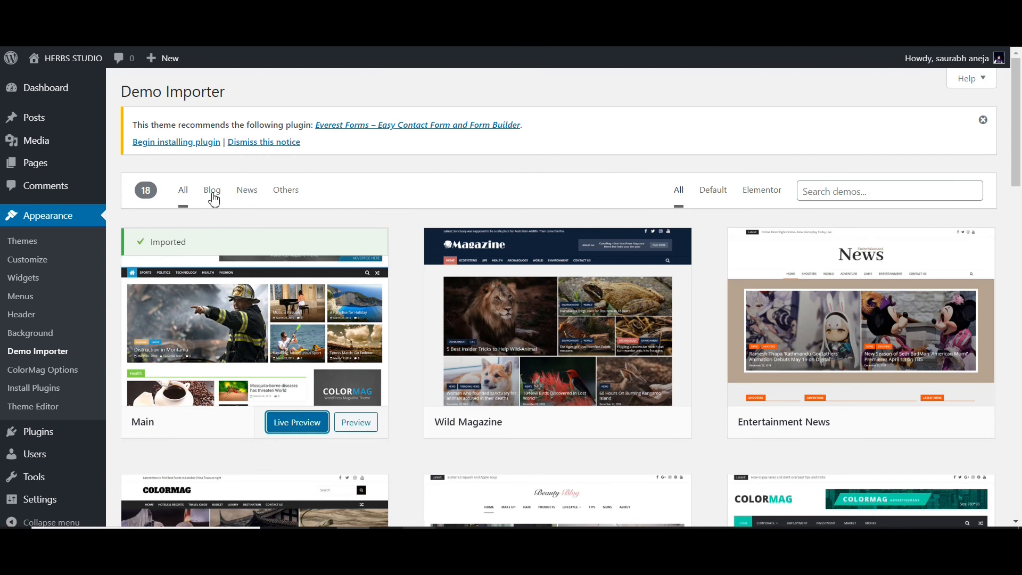
- Open the installed plugins list from the WordPress dashboard and deactivate all plugins in bulk
scroll(48, 329, "down", 2)
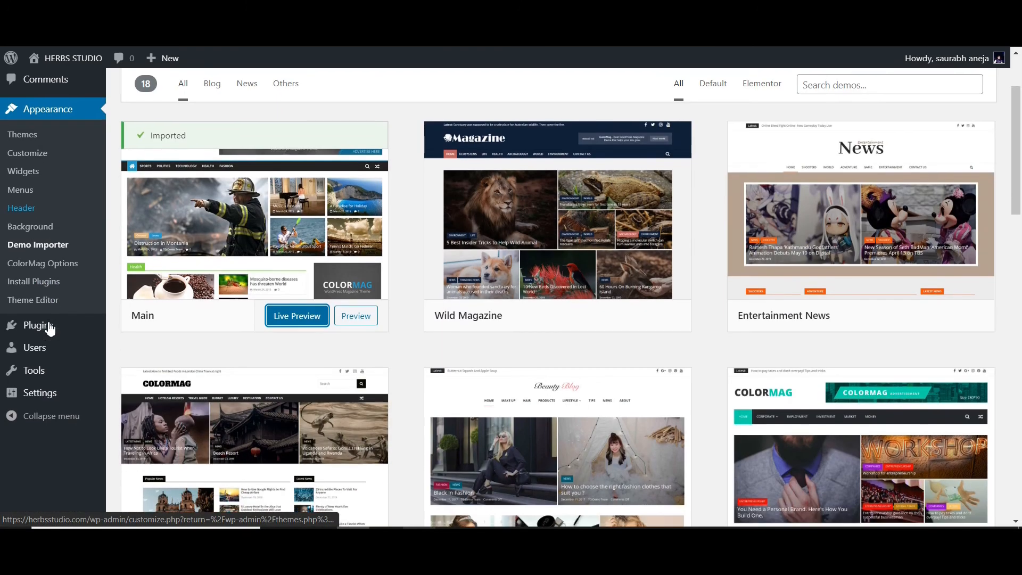
mouse_move(49, 328)
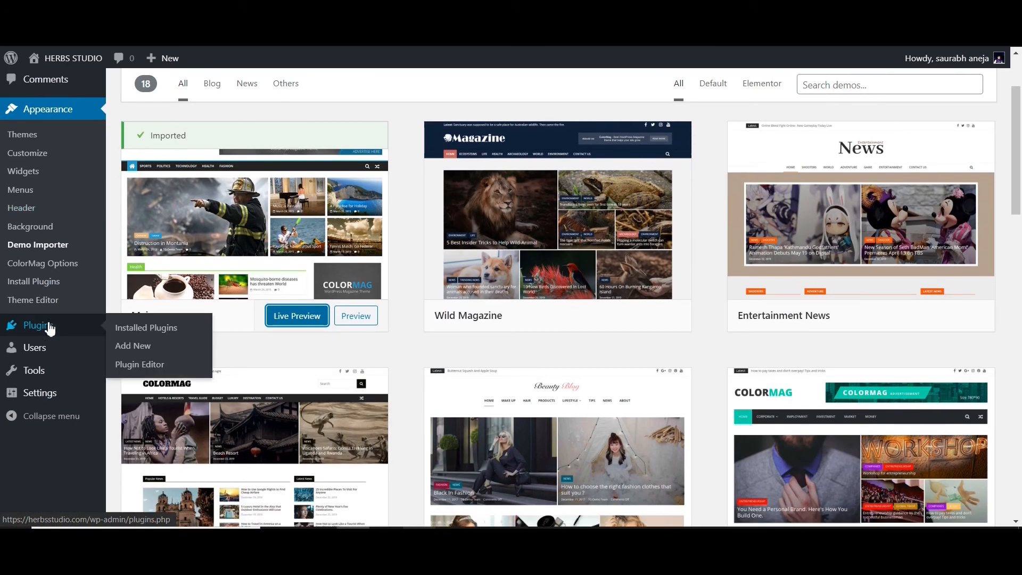
left_click(50, 328)
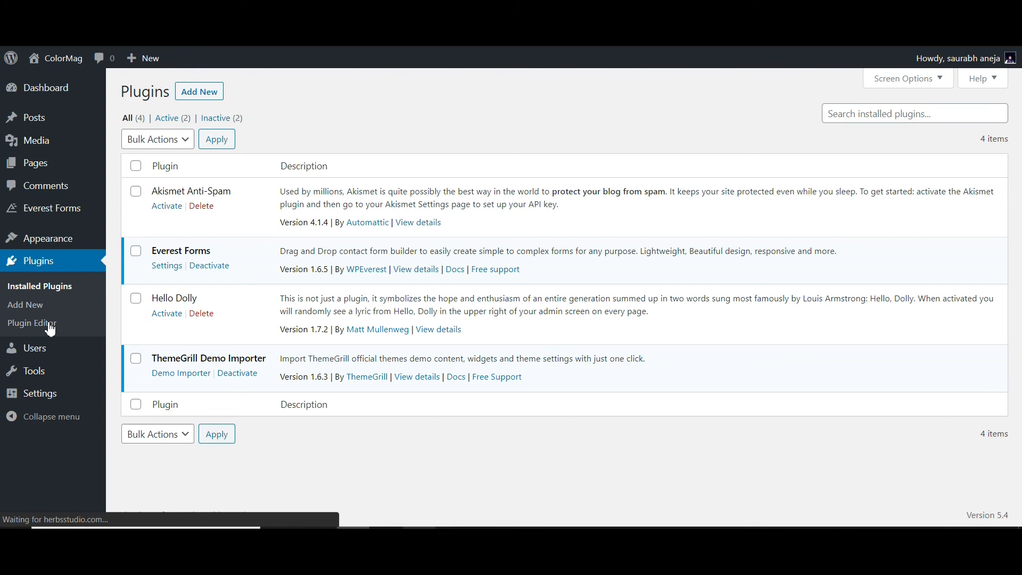
left_click(136, 167)
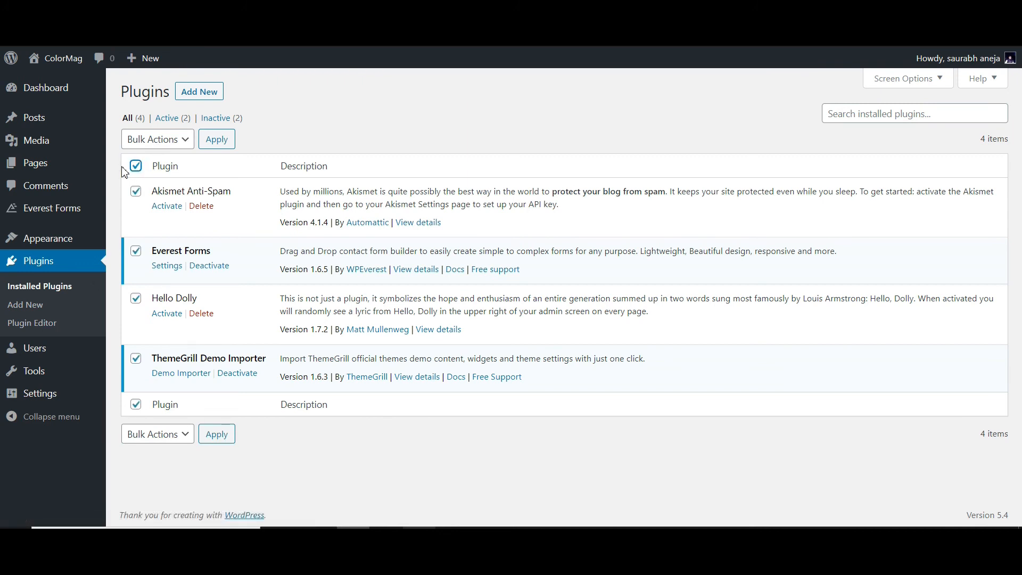
left_click(156, 148)
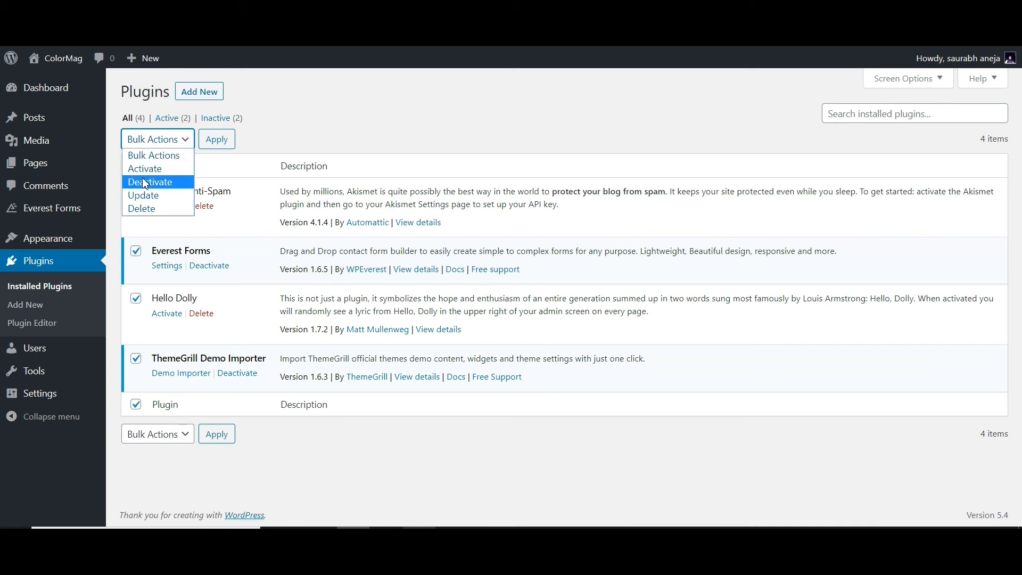
left_click(146, 179)
left_click(217, 138)
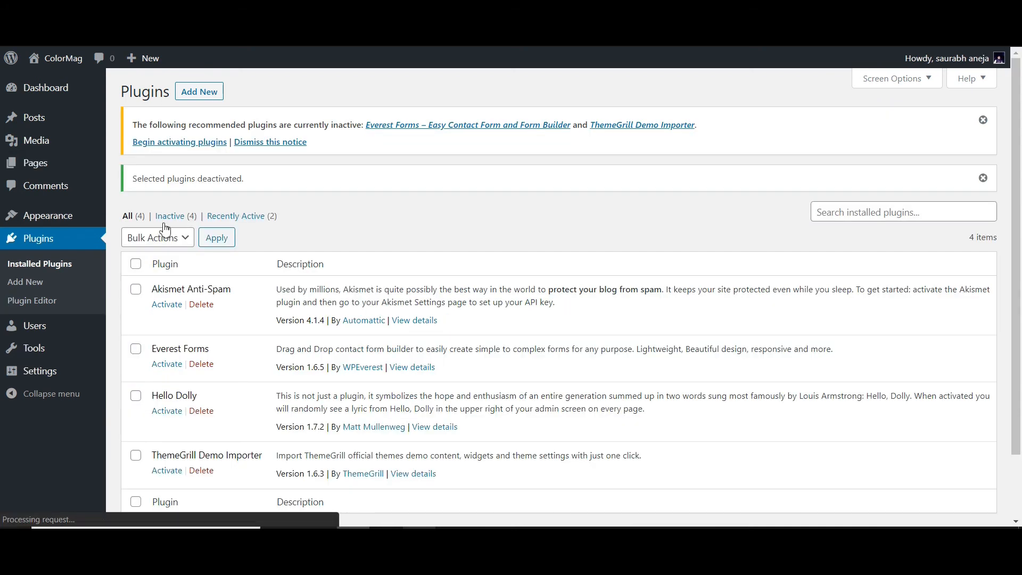
- Delete all installed plugins and their data in bulk and dismiss the recommended plugins notice
left_click(136, 269)
left_click(149, 237)
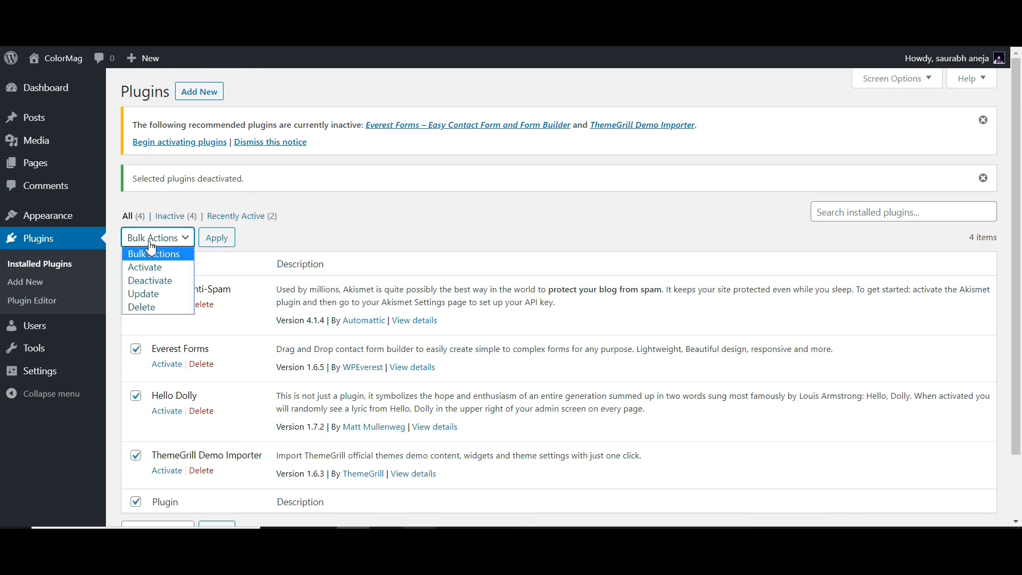
left_click(143, 311)
left_click(219, 240)
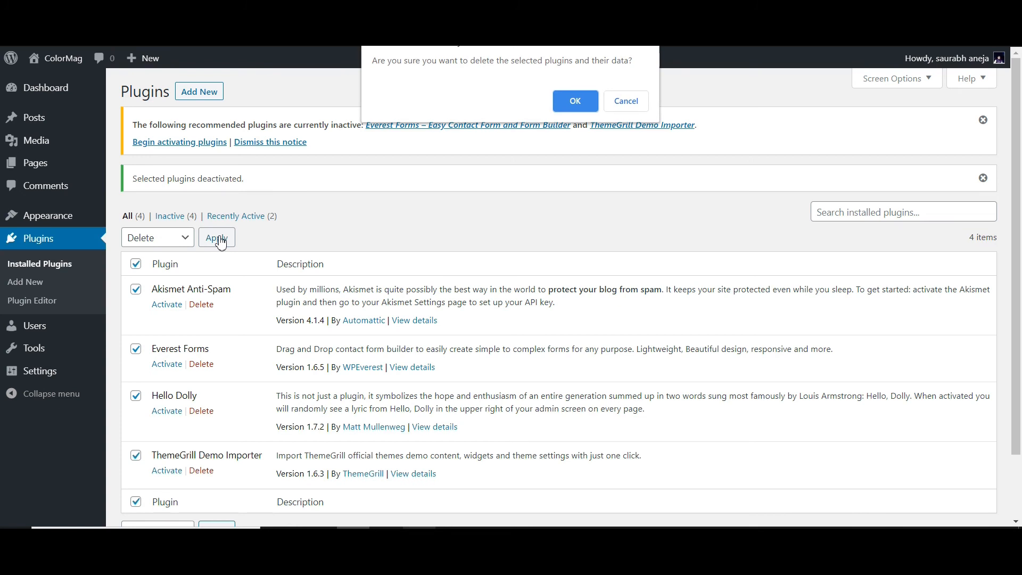
left_click(577, 101)
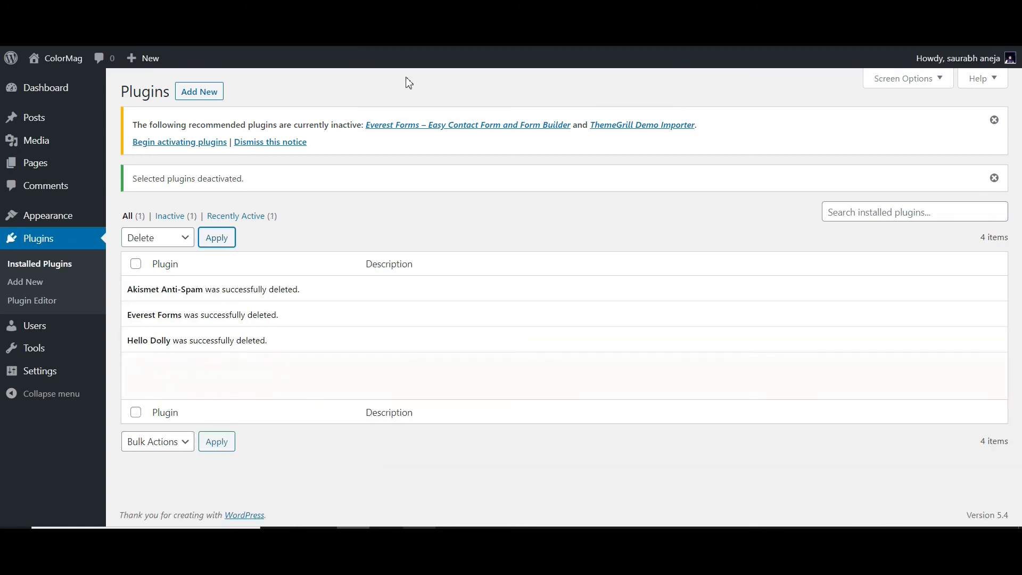
left_click(293, 142)
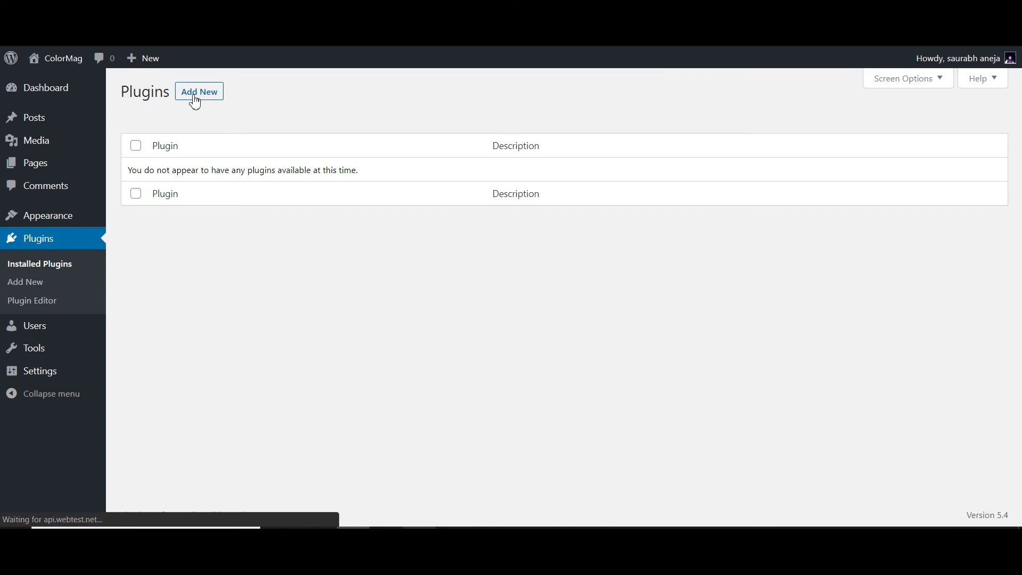
- Search the new plugins for "elementor" and install Elementor Page Builder
left_click(194, 99)
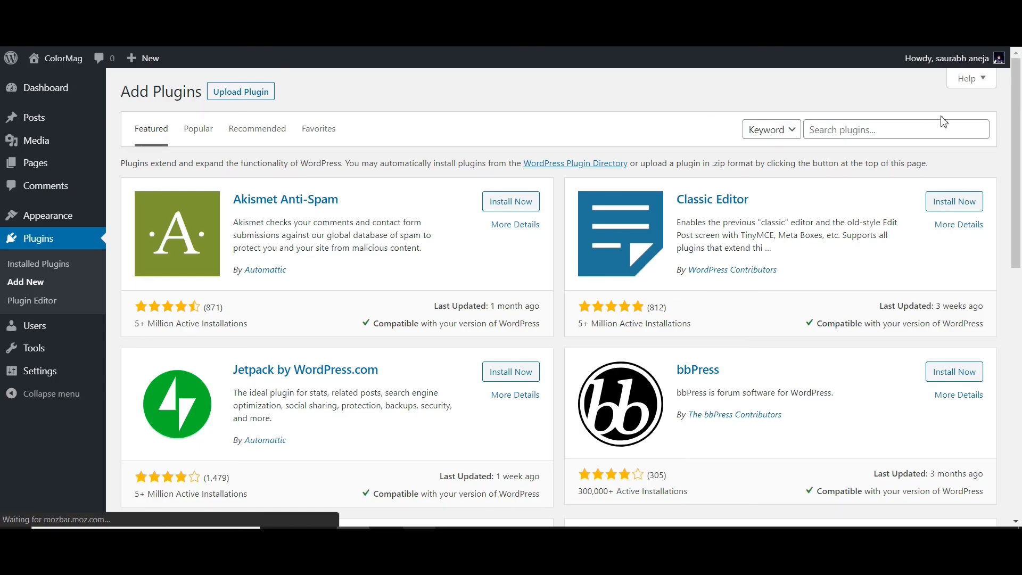
left_click(930, 128)
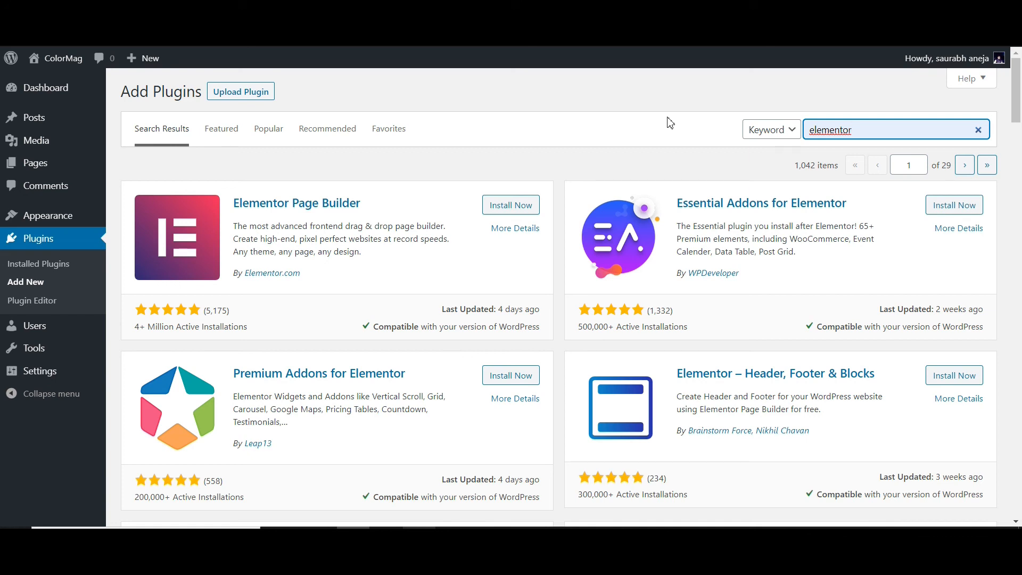
left_click(520, 206)
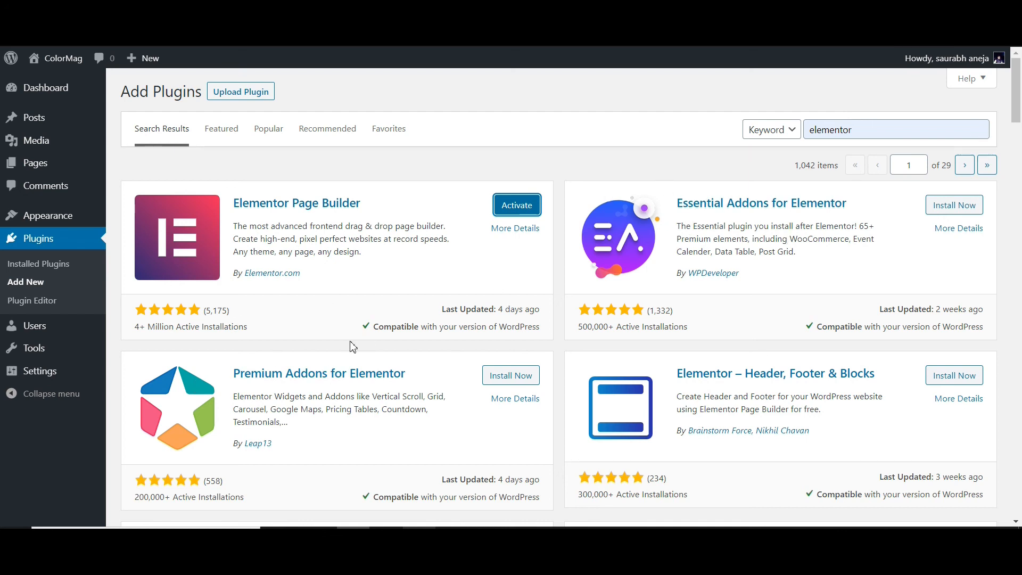
scroll(353, 347, "down", 3)
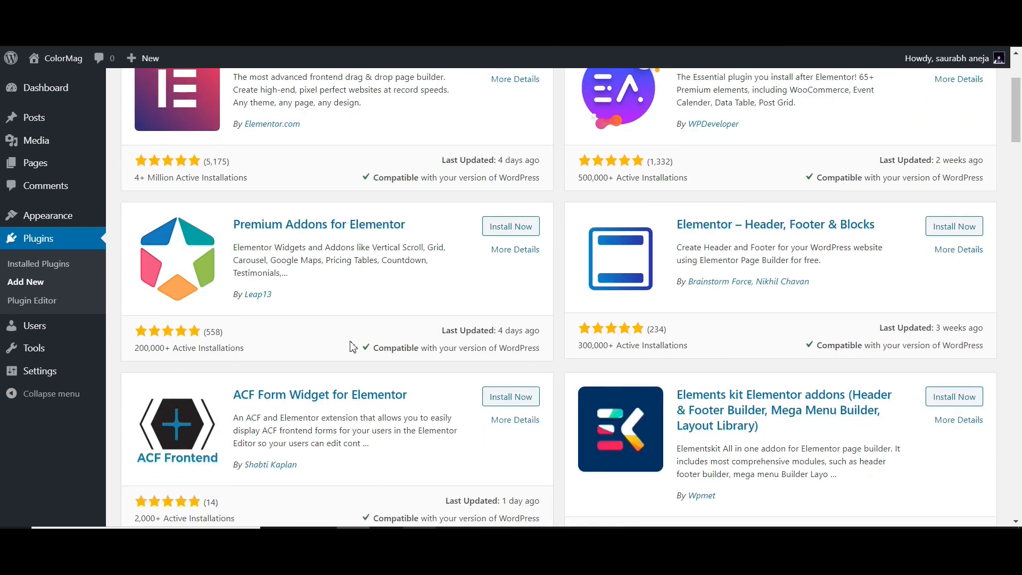
scroll(353, 346, "up", 3)
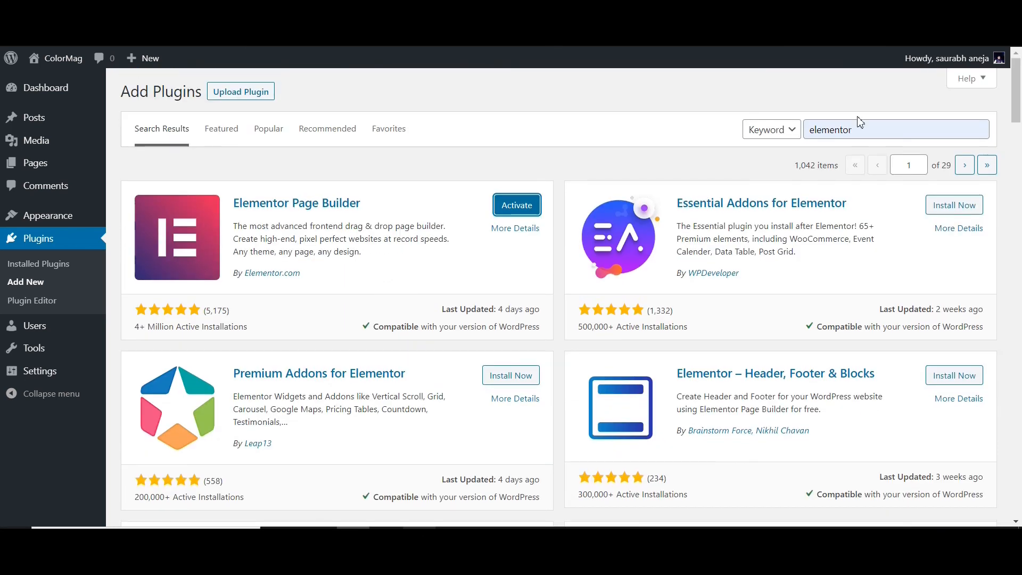
- Search the plugins for "w3 total caches" and install W3 Total Cache
double_click(867, 130)
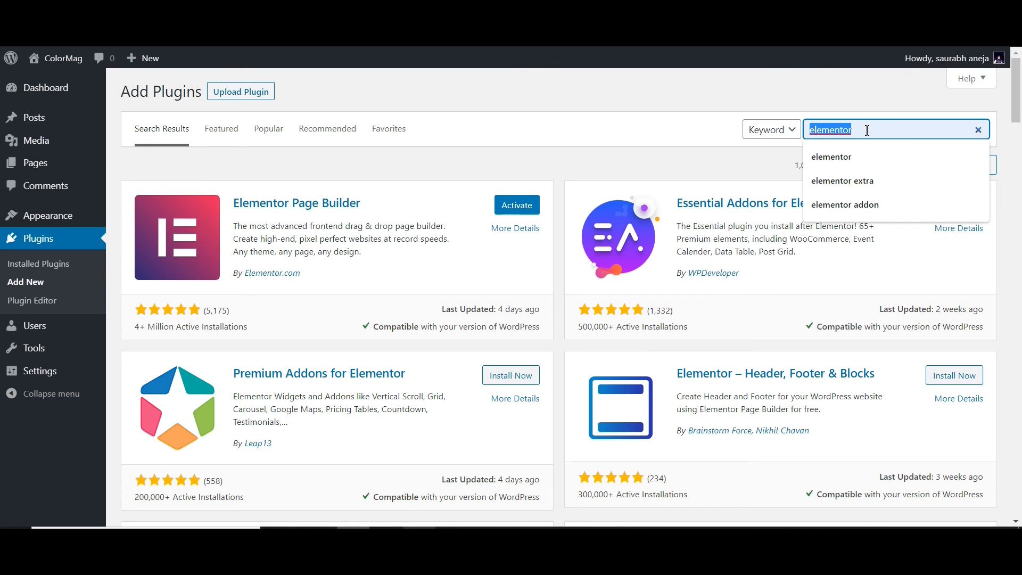
type("w3")
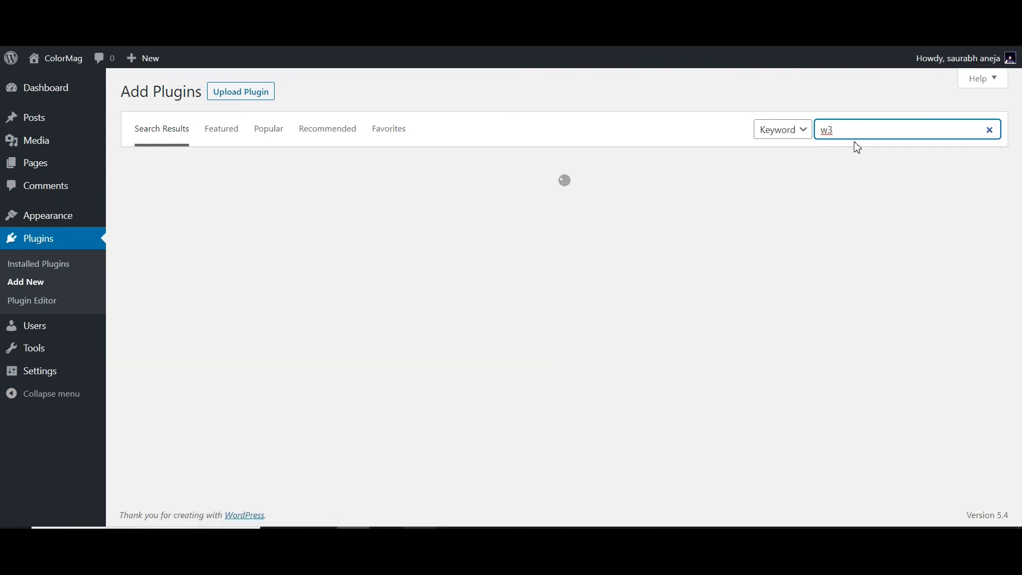
left_click(859, 130)
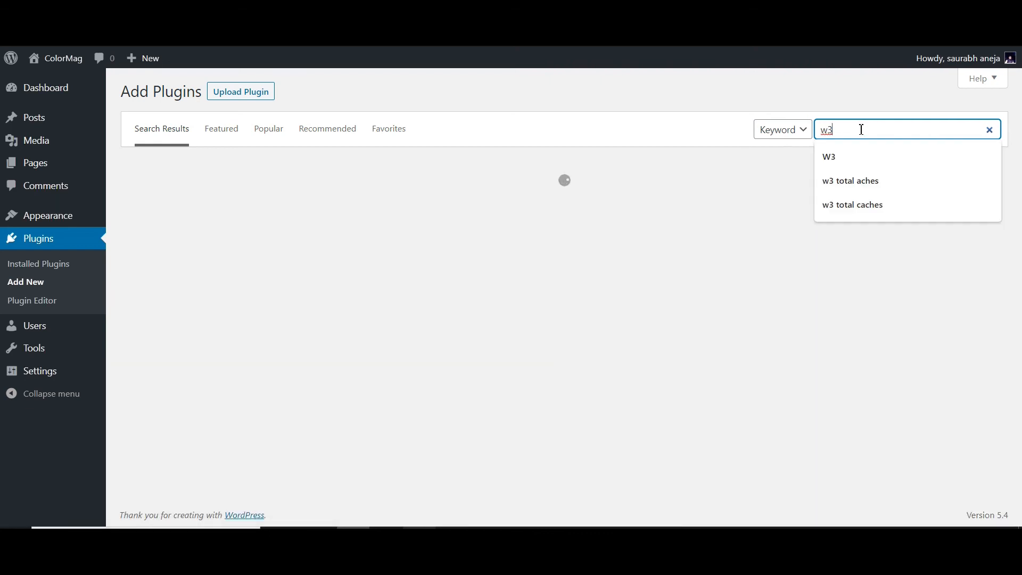
left_click(850, 179)
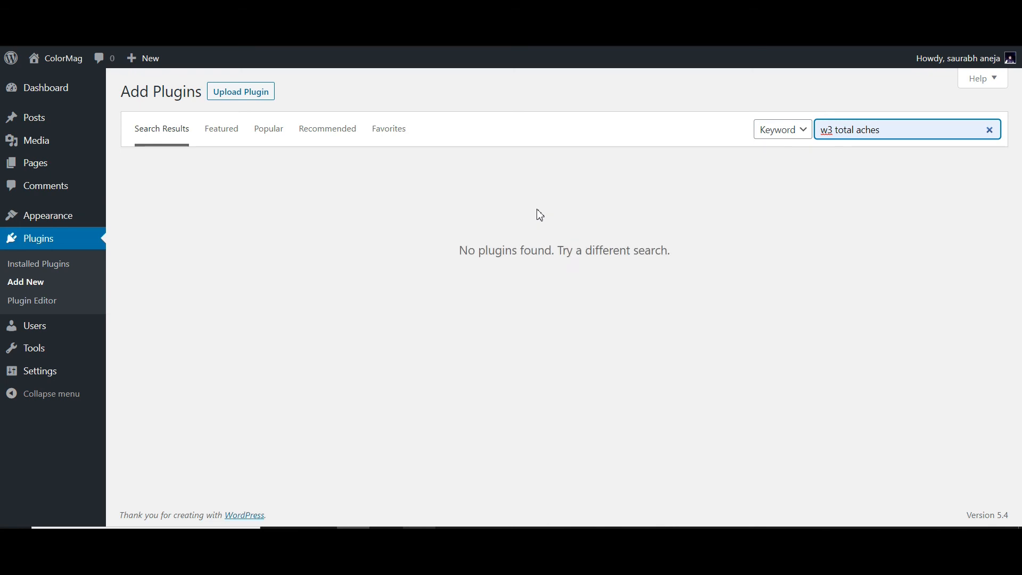
left_click(889, 131)
key("BackSpace")
key("BackSpace")
key("BackSpace")
key("BackSpace")
key("BackSpace")
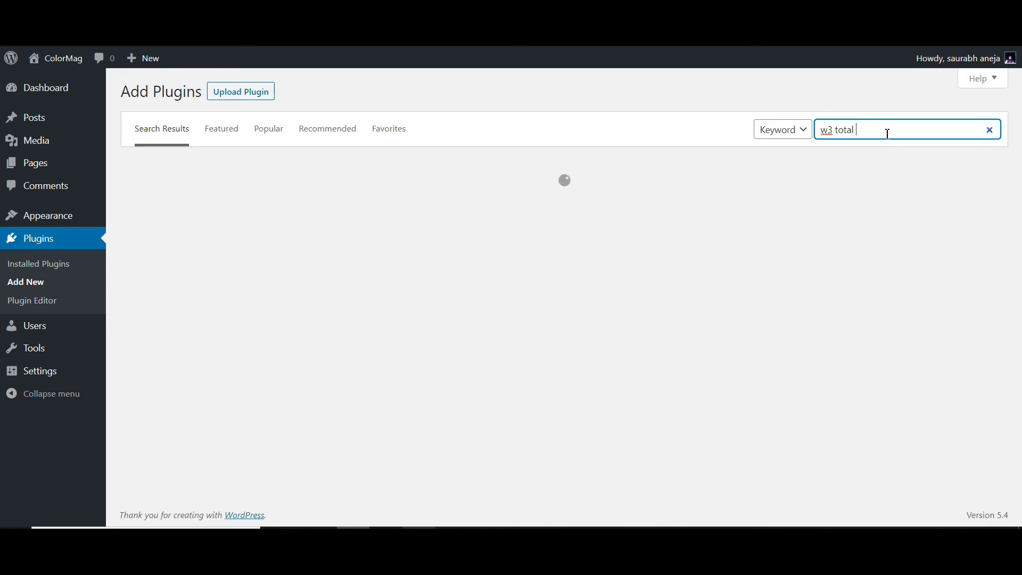
left_click(887, 133)
left_click(881, 186)
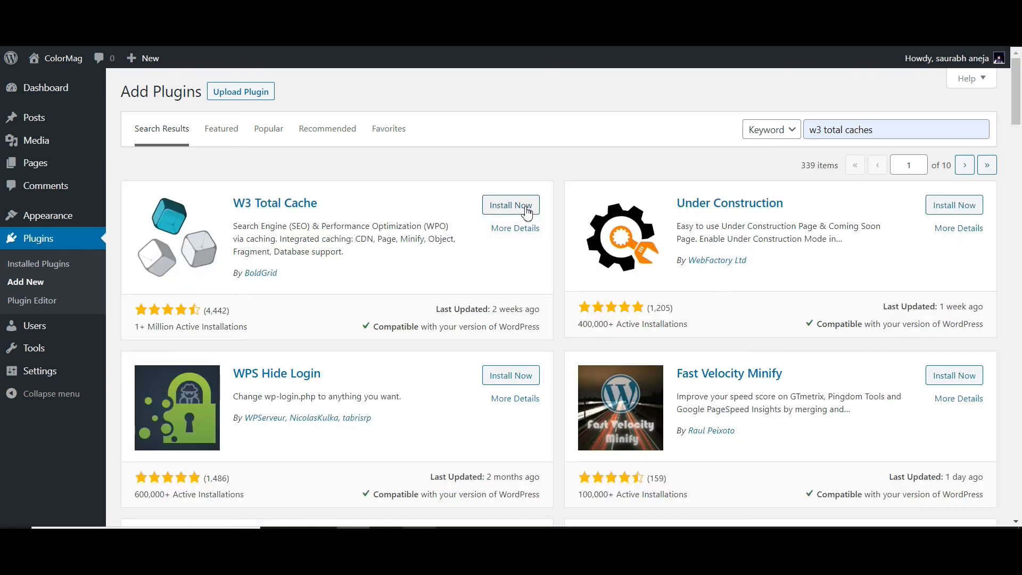
left_click(526, 209)
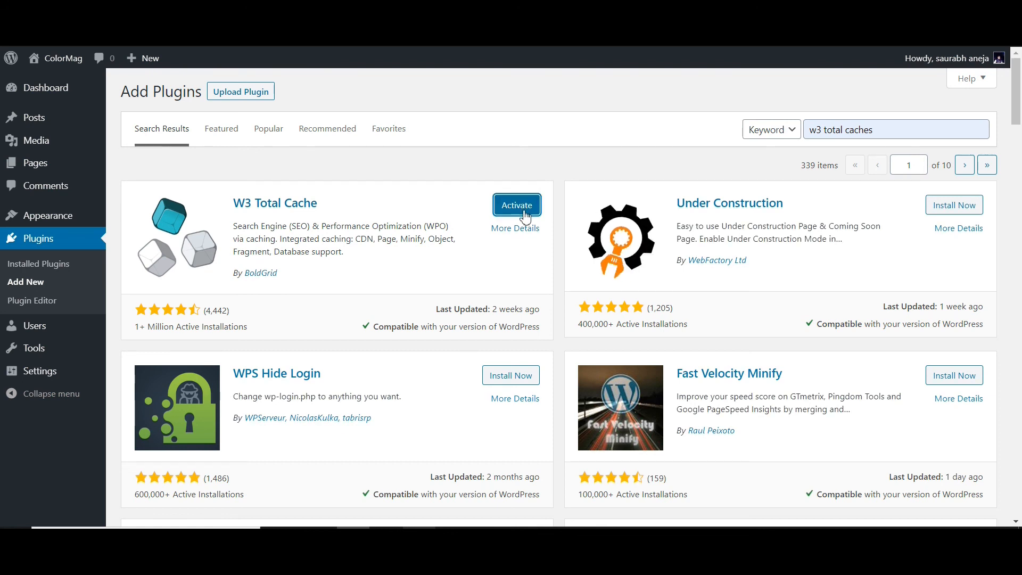
- Search the plugins for "ultimate add on"
left_click(914, 123)
key("ctrl+shift+Left")
key("ctrl+shift+Left")
key("ctrl+shift+Left")
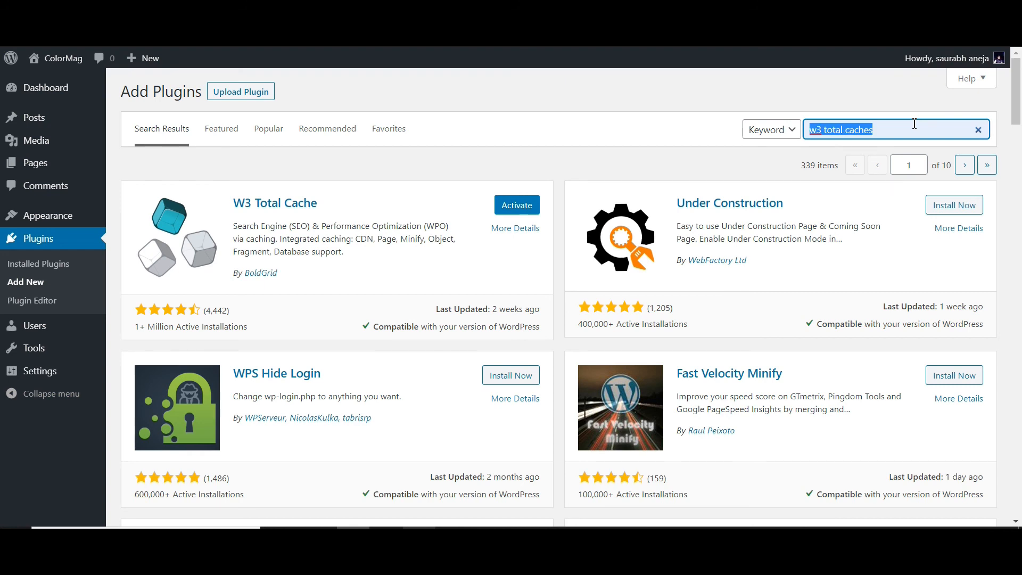
type("ul")
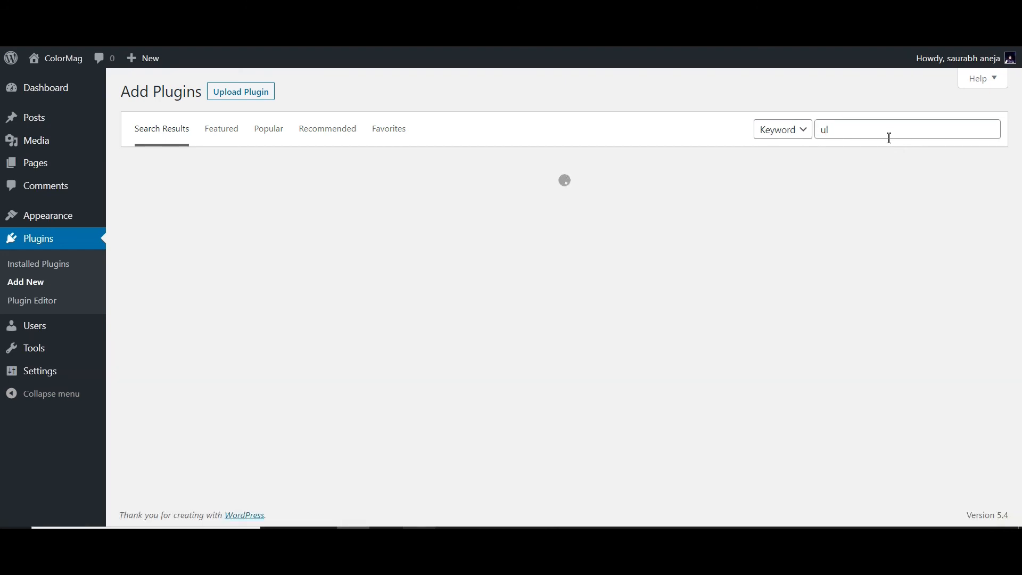
left_click(887, 135)
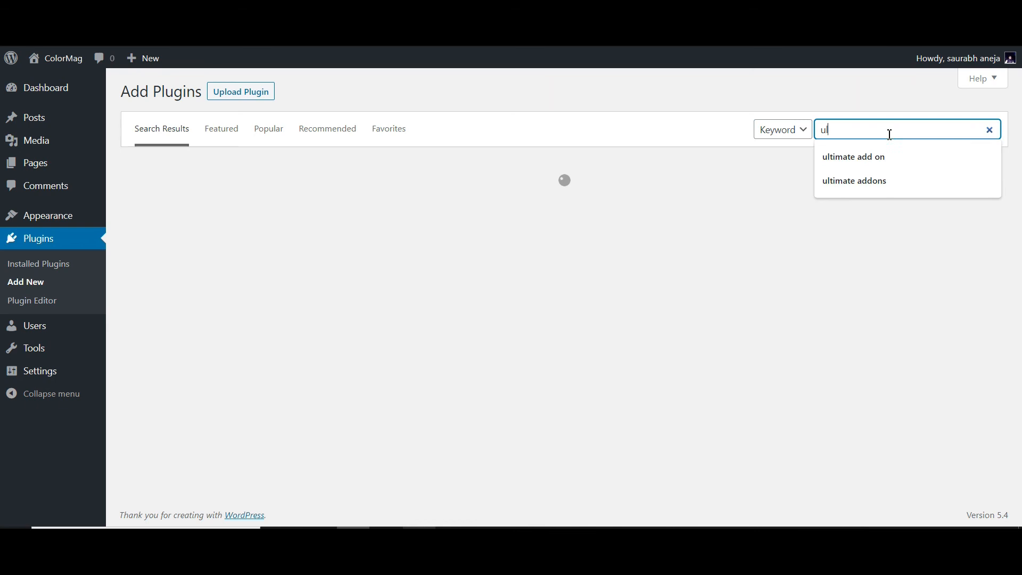
left_click(874, 157)
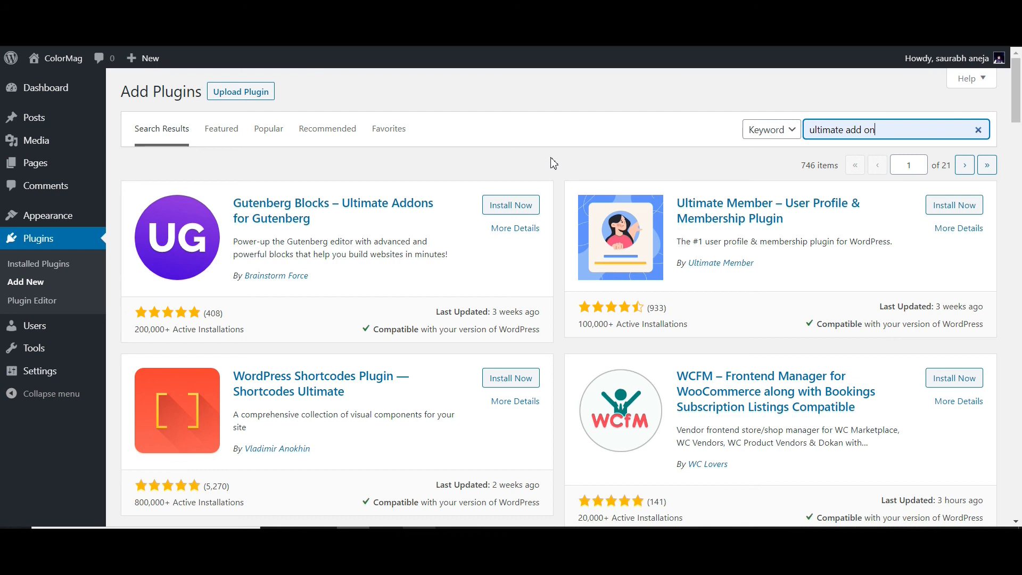
- Install Gutenberg Blocks – Ultimate Addons for Gutenberg, and search for "rankmaths" to install WordPress SEO Plugin – Rank Math
left_click(533, 205)
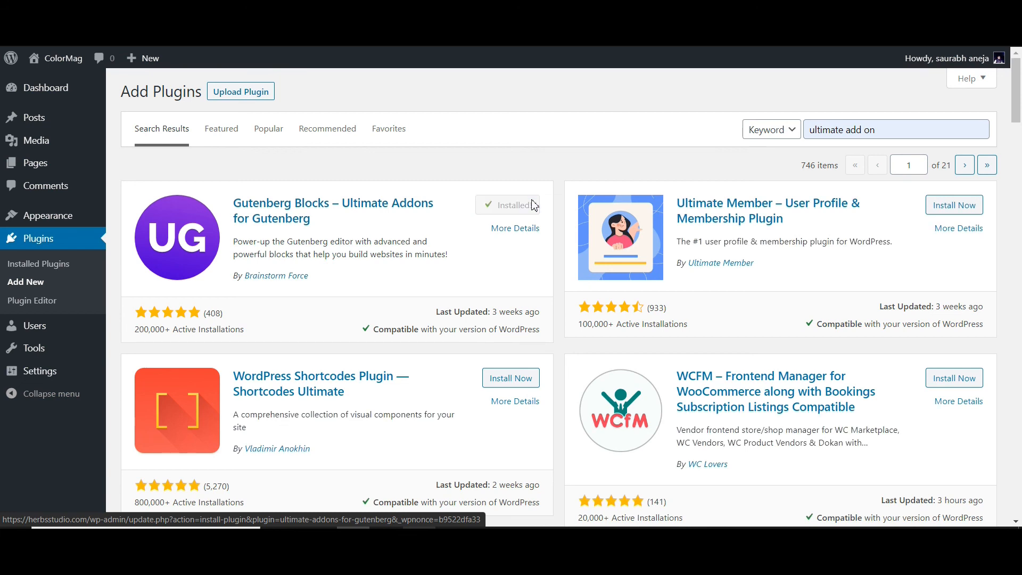
double_click(907, 128)
triple_click(907, 129)
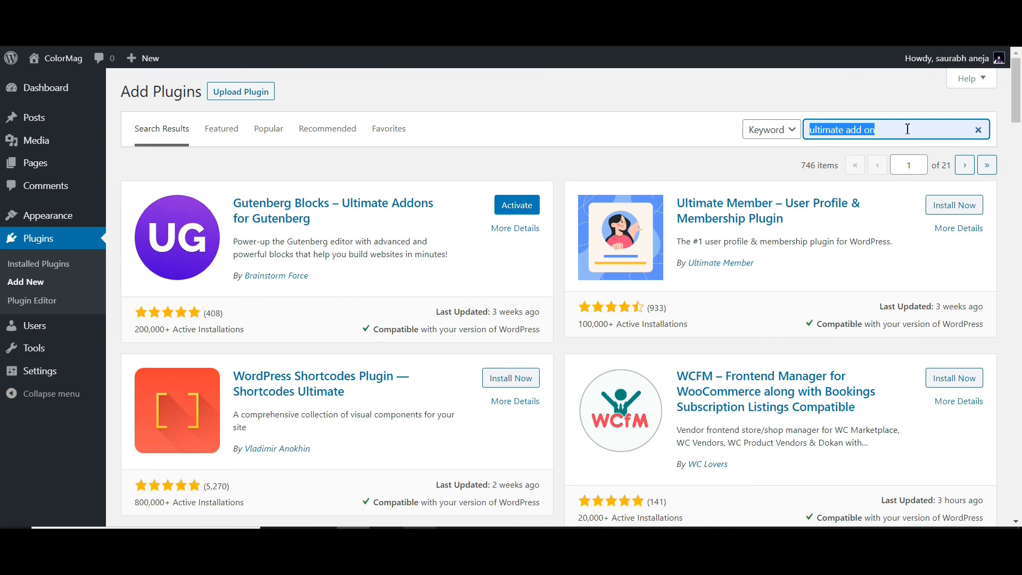
type("rankm")
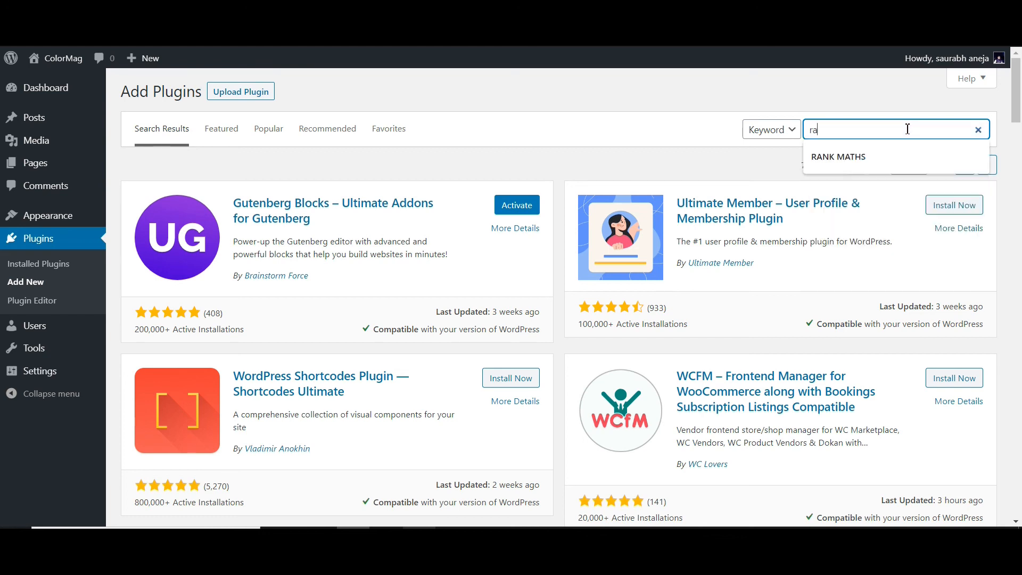
type("aths")
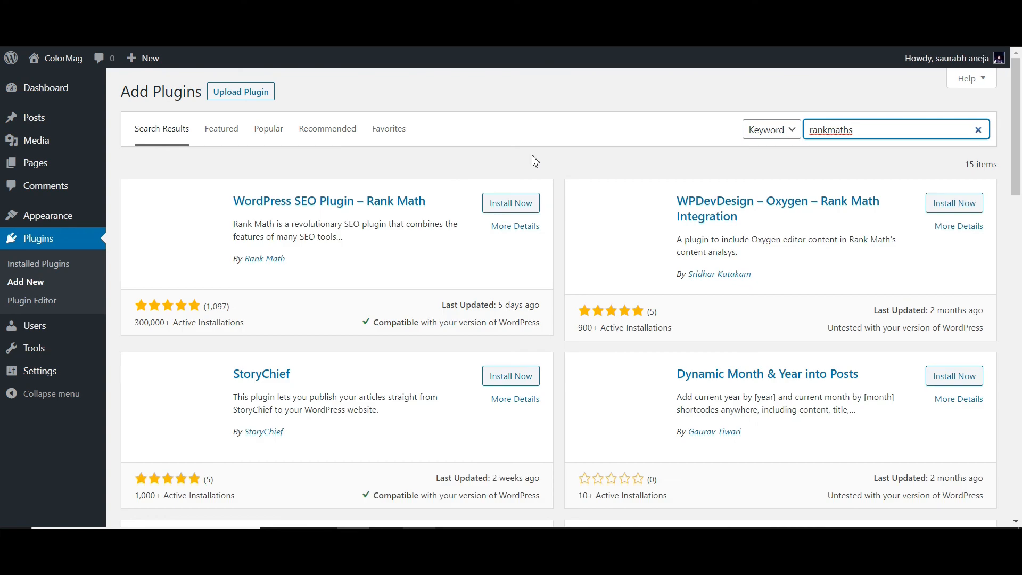
left_click(514, 206)
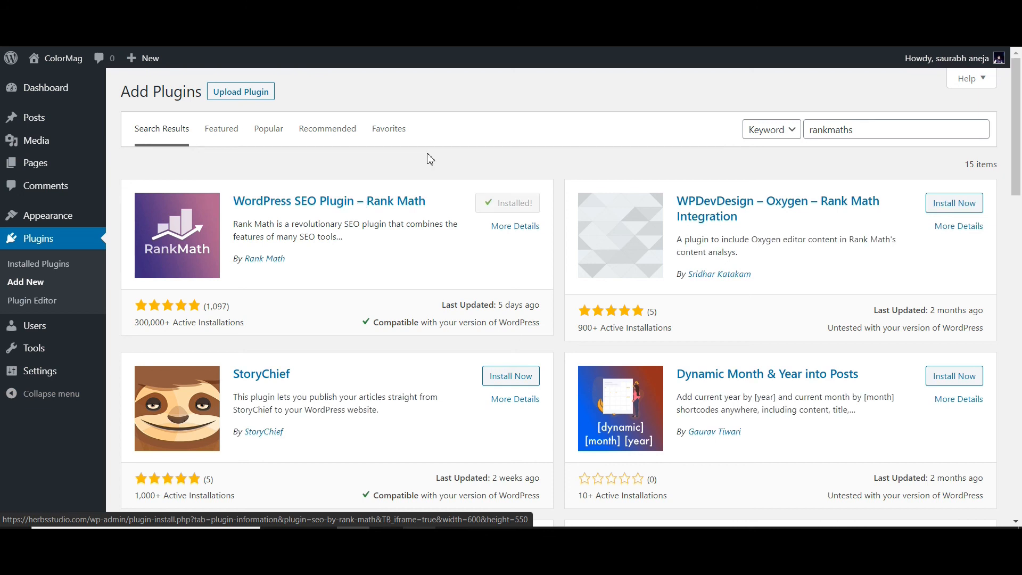
- Search the plugins for "youtube" and install Embed Plus for YouTube
double_click(869, 131)
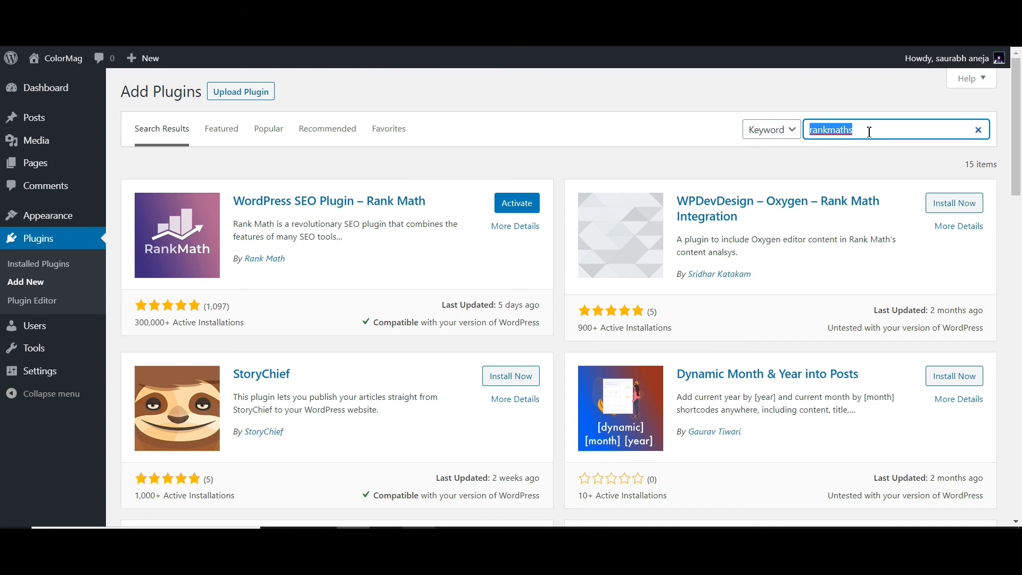
type("youtube")
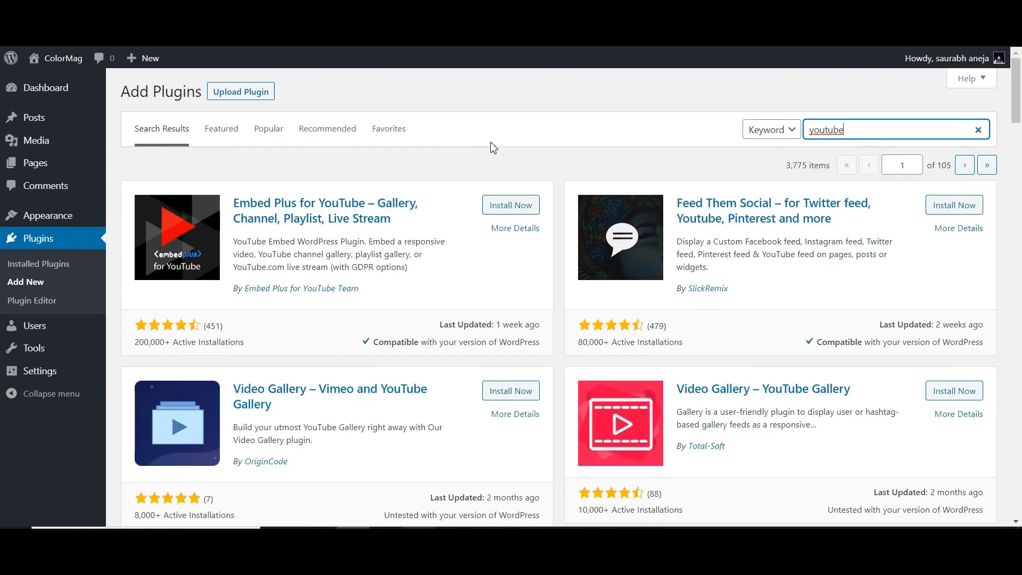
left_click(518, 210)
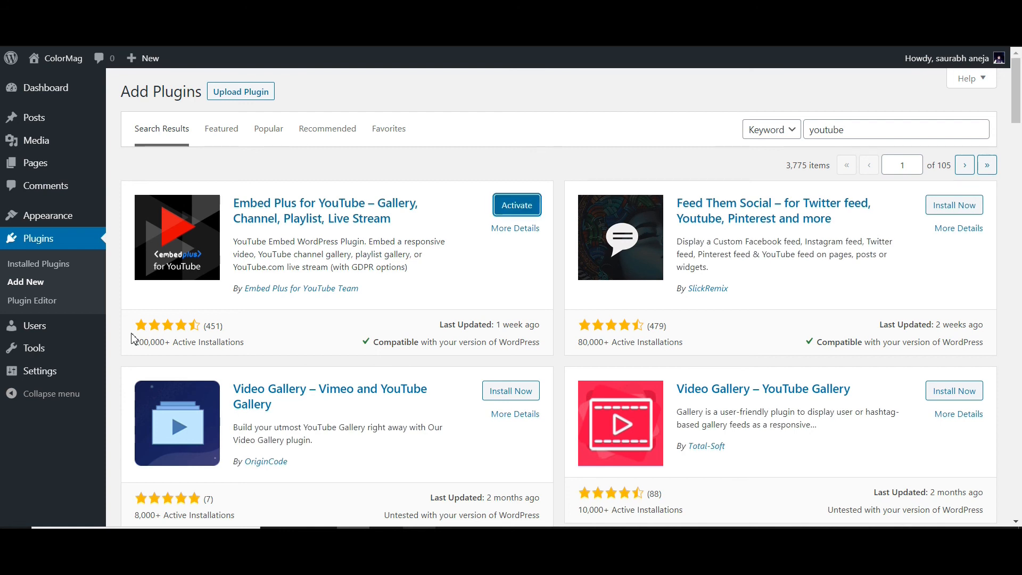
- Look through the other YouTube video and gallery plugins in the search results
scroll(133, 338, "down", 2)
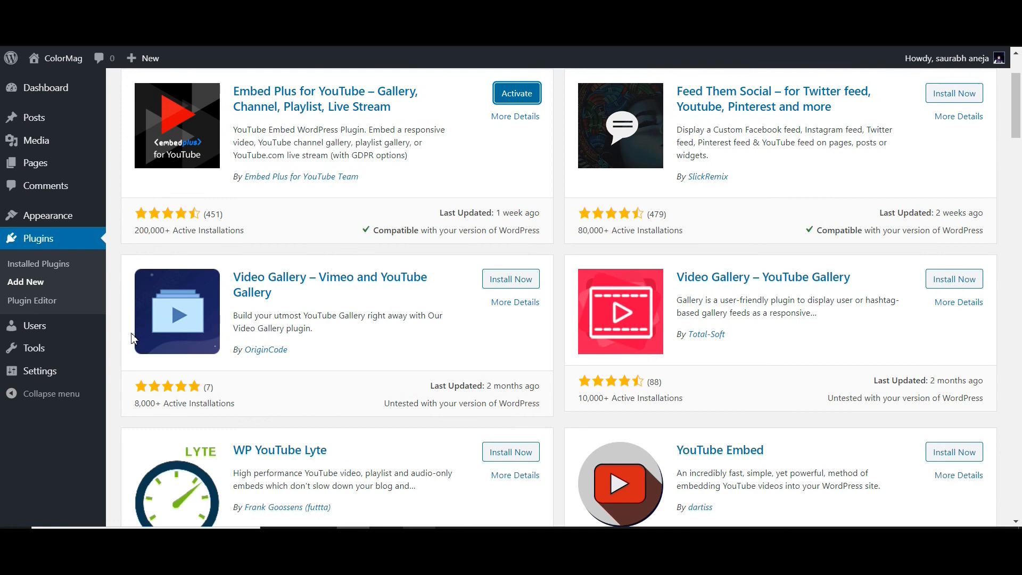
scroll(134, 338, "down", 2)
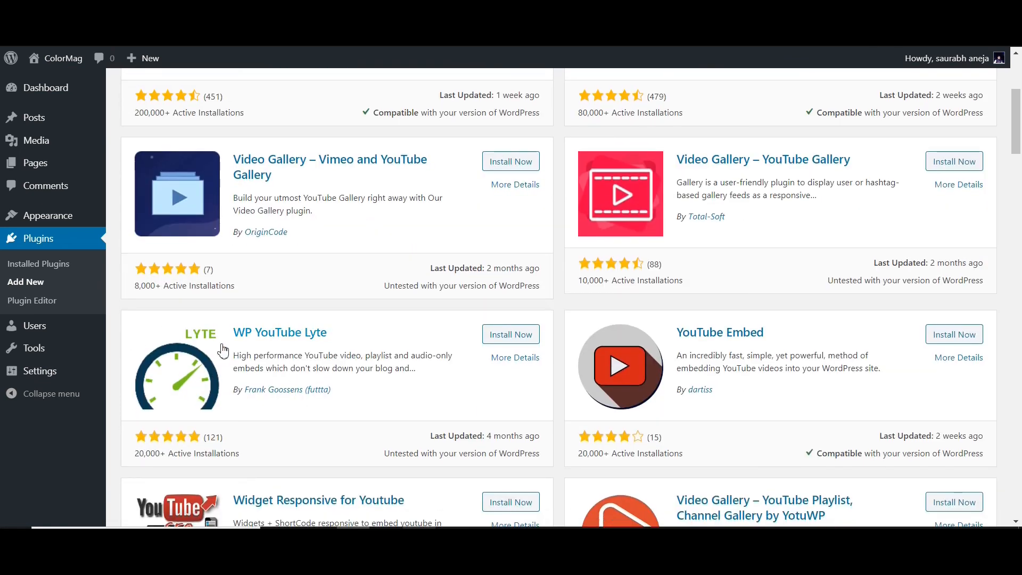
scroll(356, 357, "down", 1)
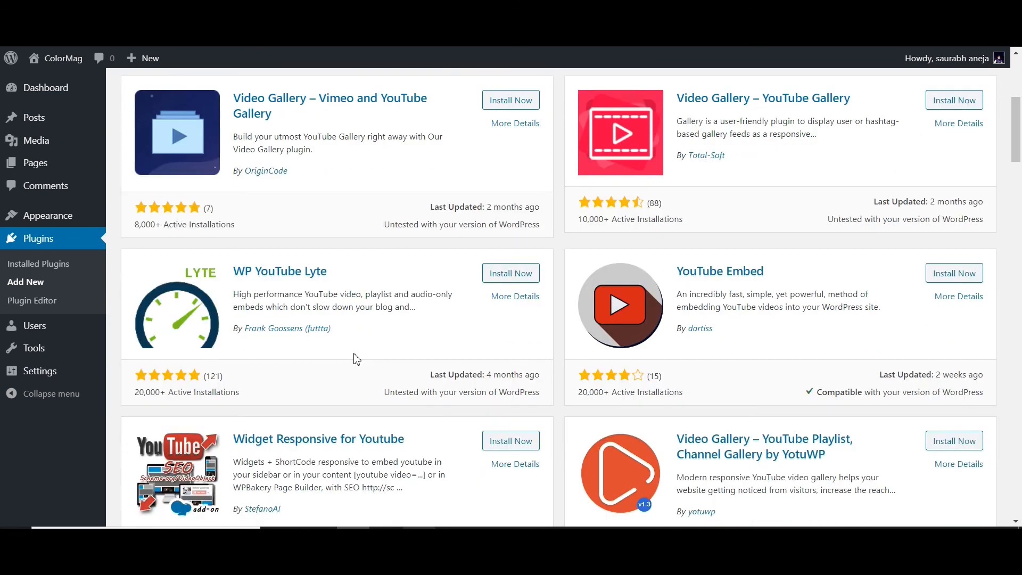
scroll(356, 359, "down", 4)
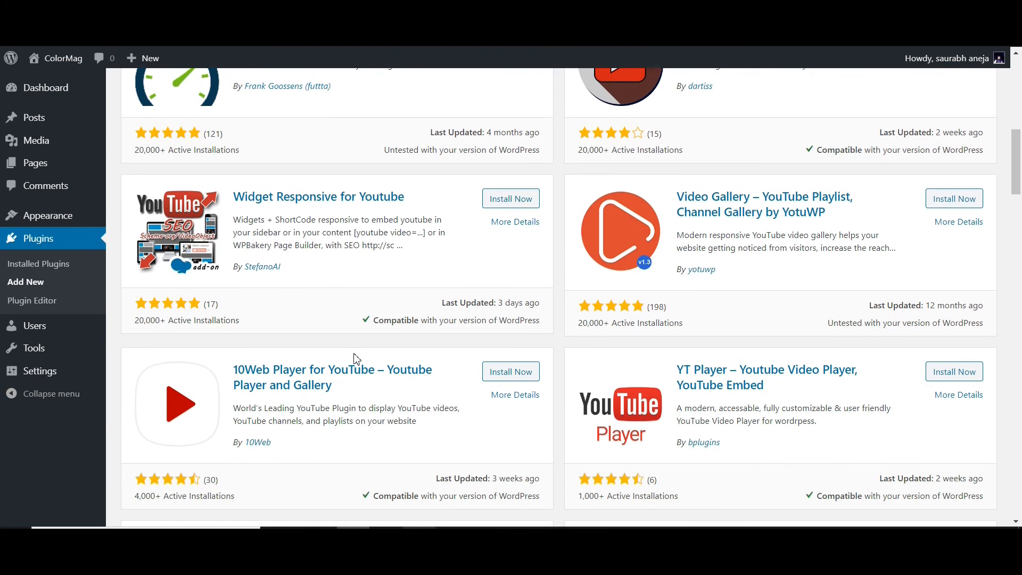
scroll(356, 359, "up", 1)
scroll(356, 359, "down", 4)
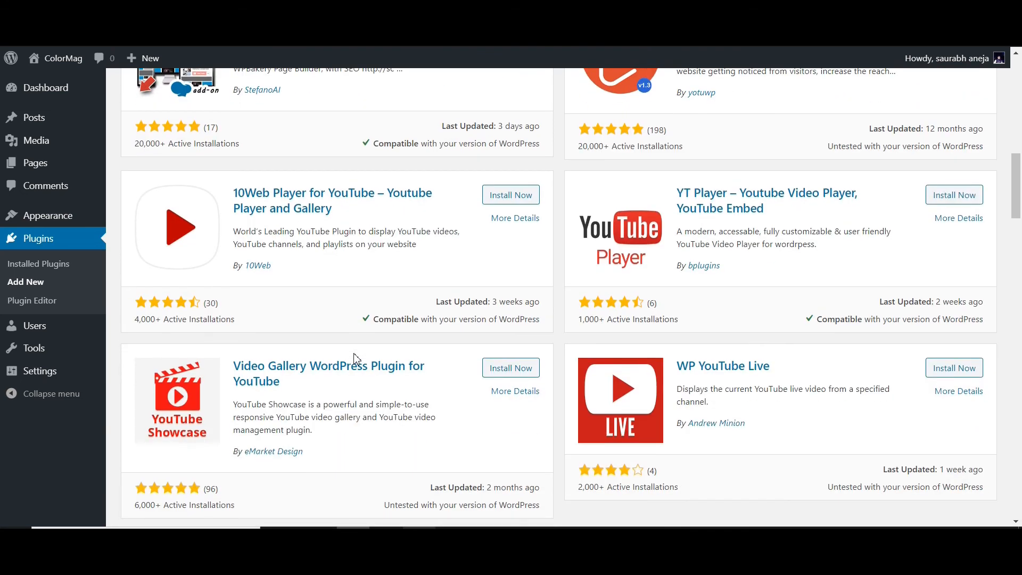
scroll(356, 359, "up", 10)
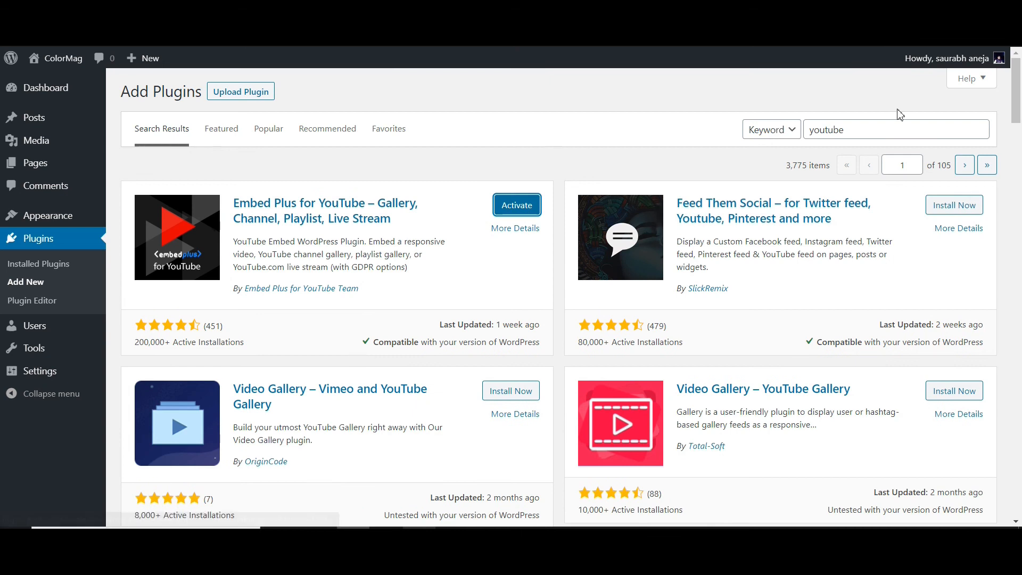
- Search the plugins for "Nelio Content" and install Nelio Content – Editorial Calendar and Social Media Automation
double_click(877, 133)
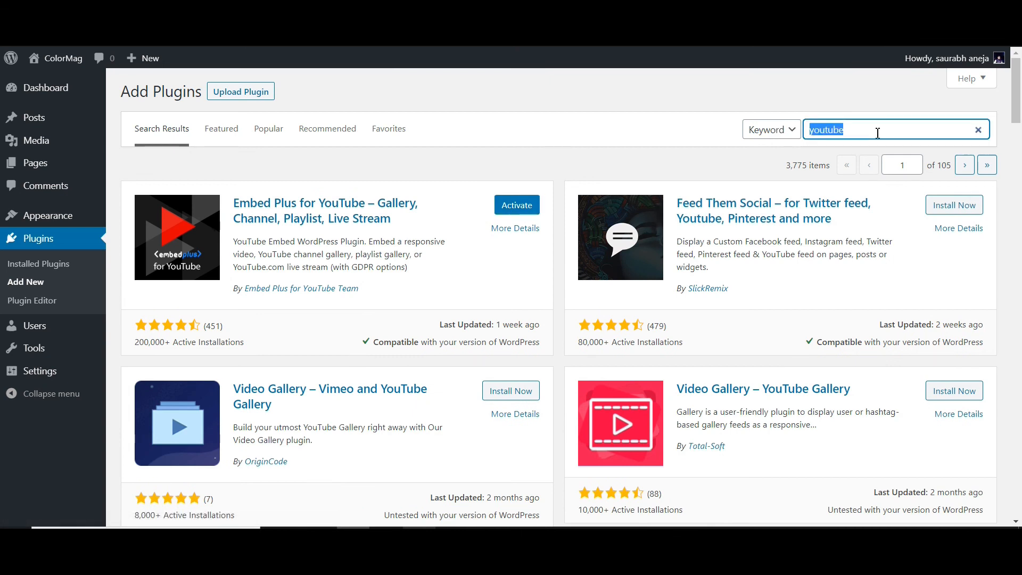
key("BackSpace")
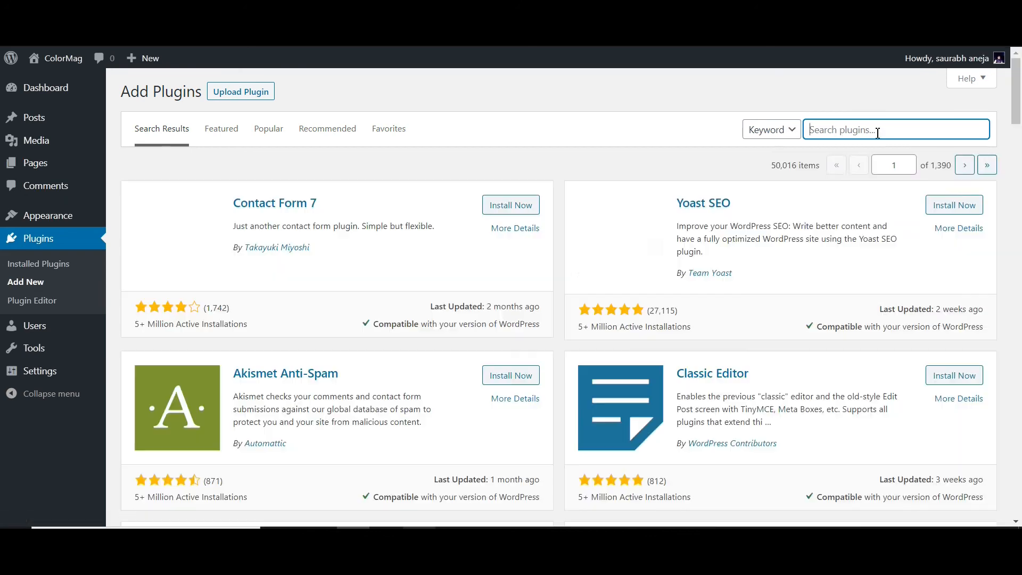
left_click(877, 133)
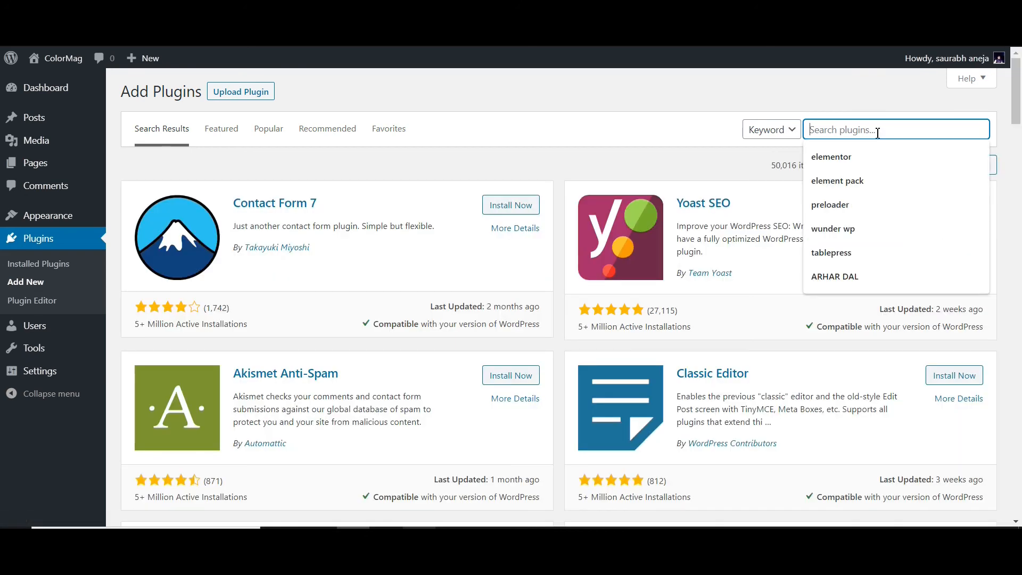
type("Nelio Content")
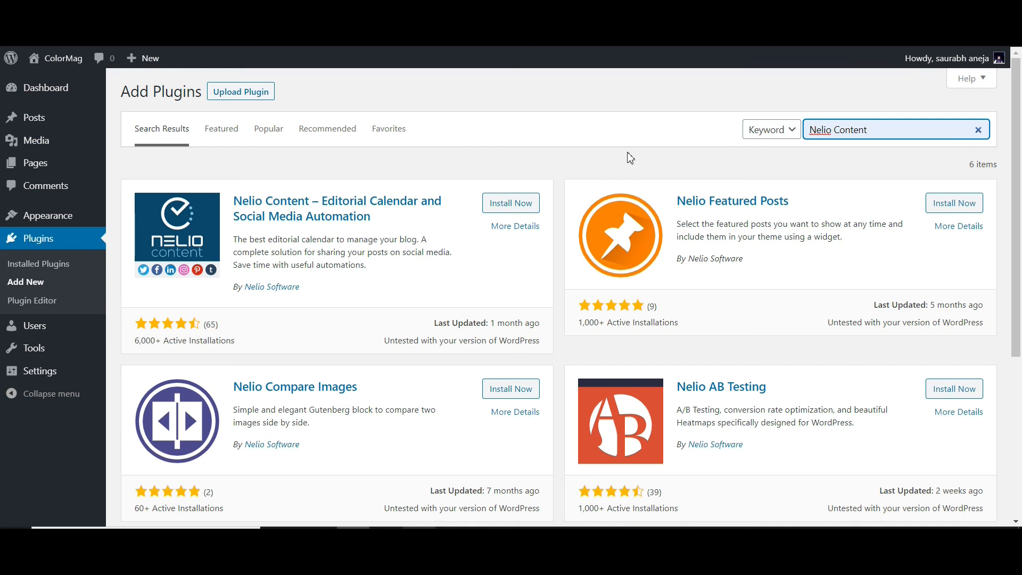
left_click(524, 203)
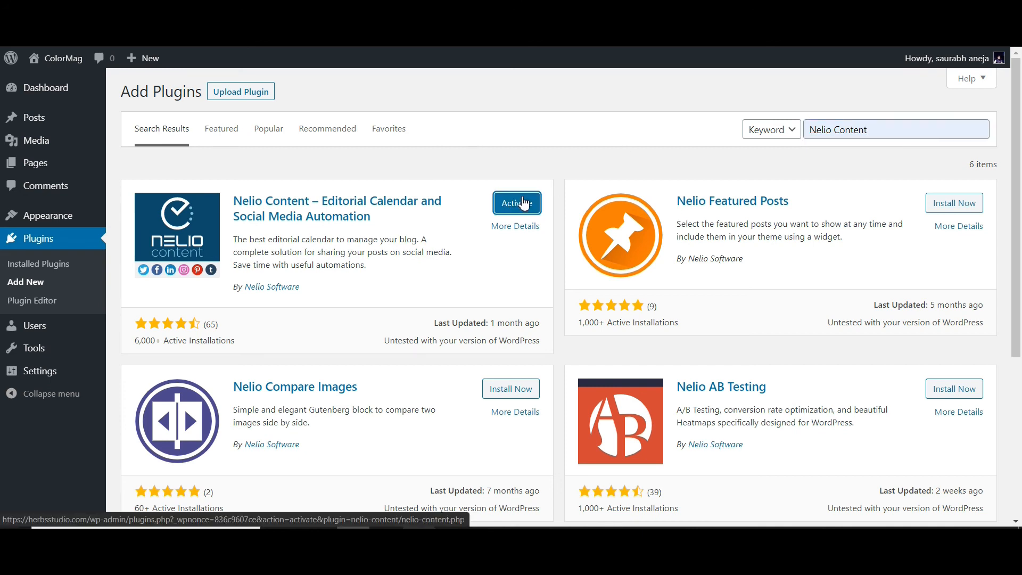